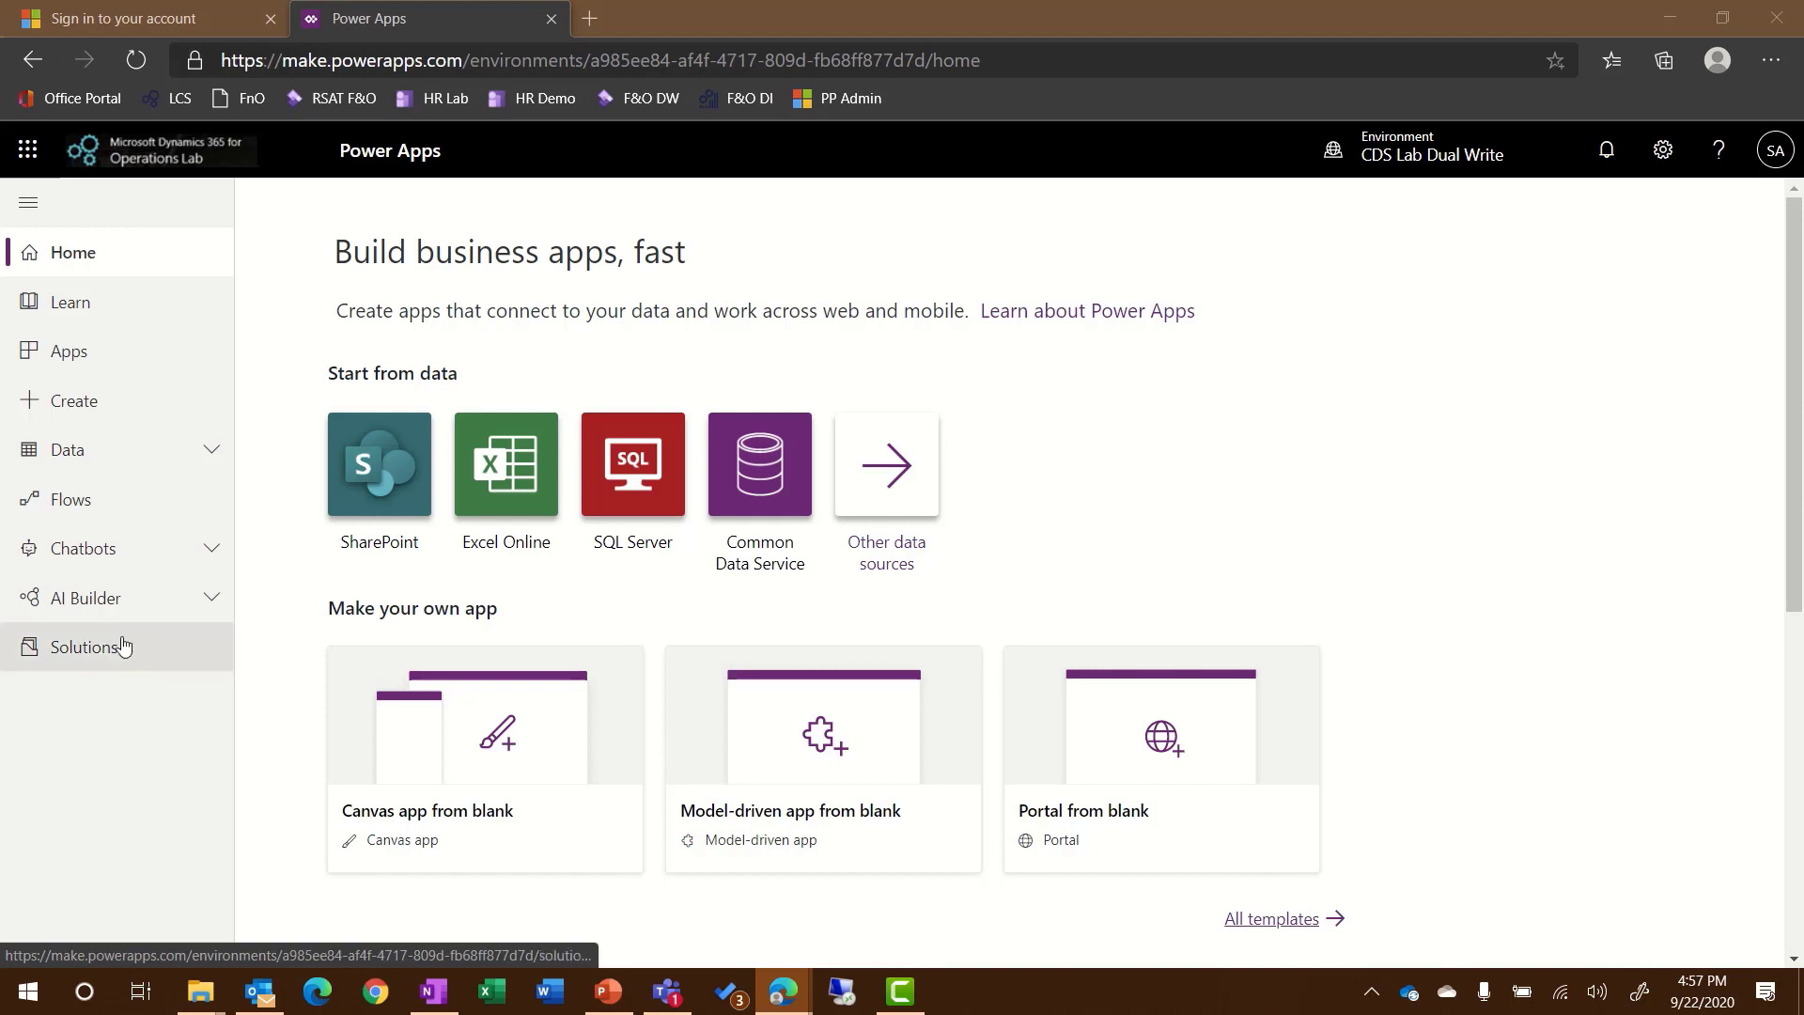
From the Flows list, start a new Scheduled flow from blank
click(83, 506)
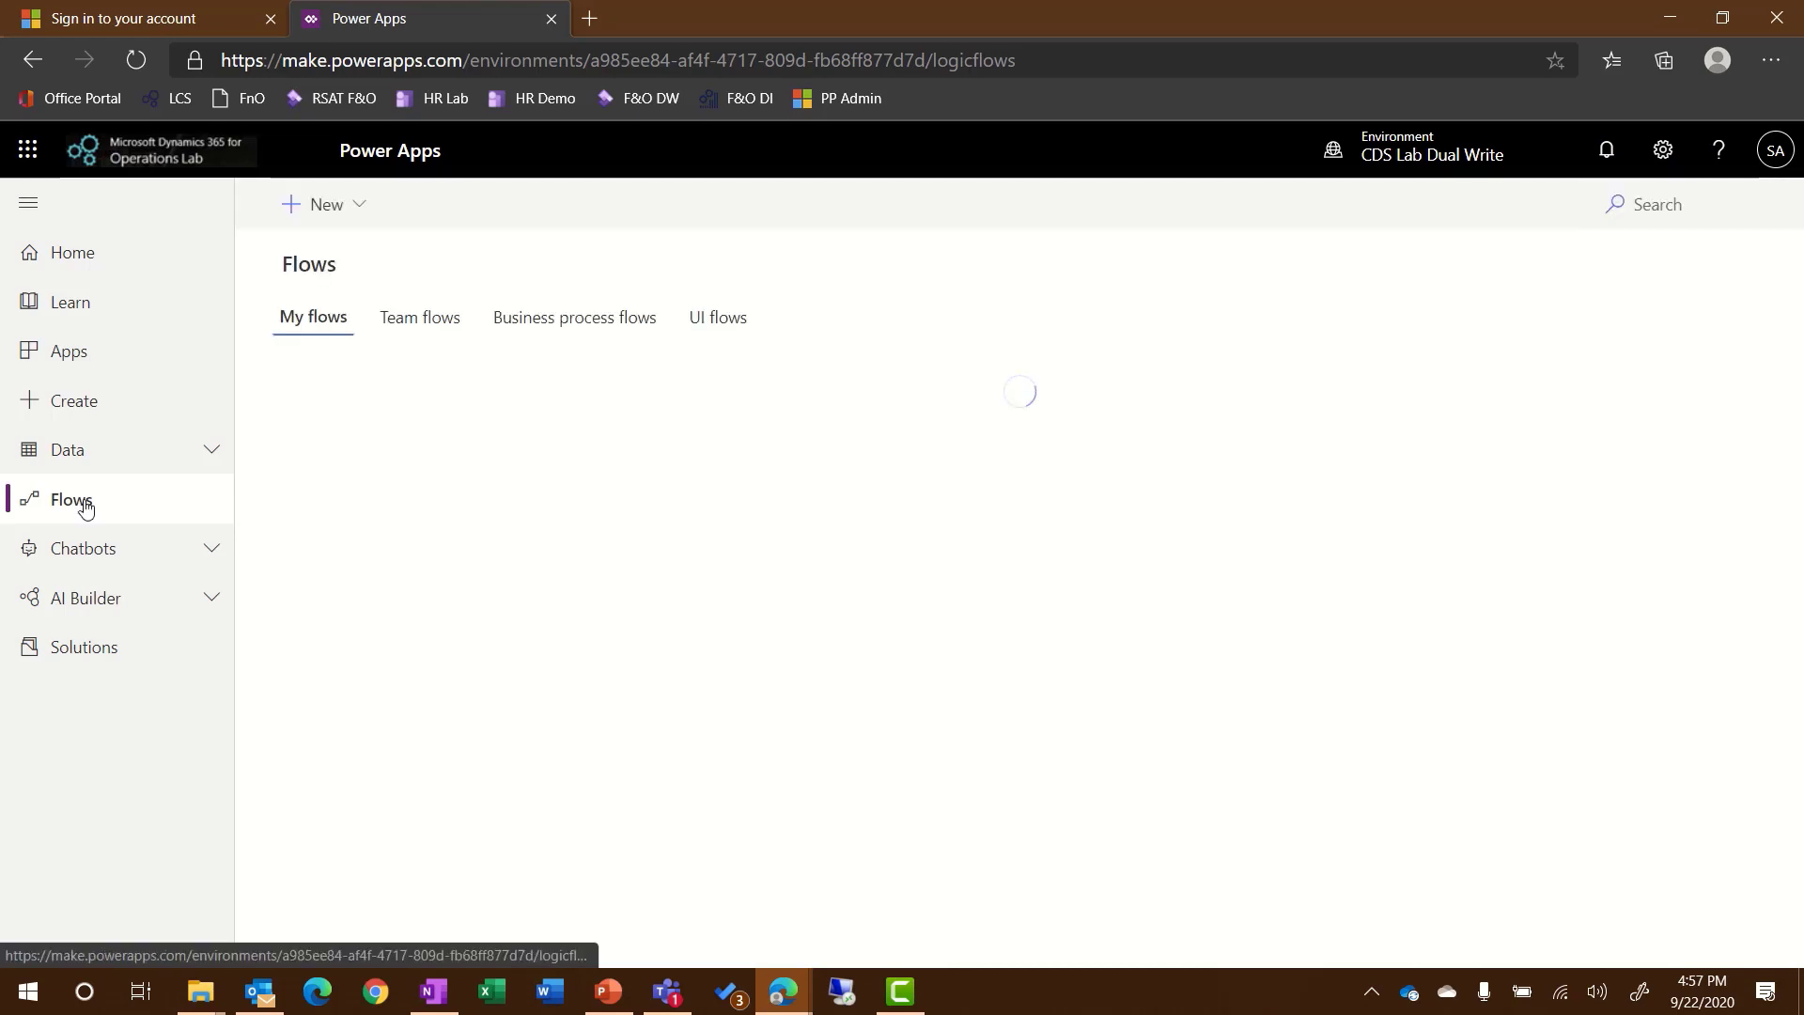
click(327, 209)
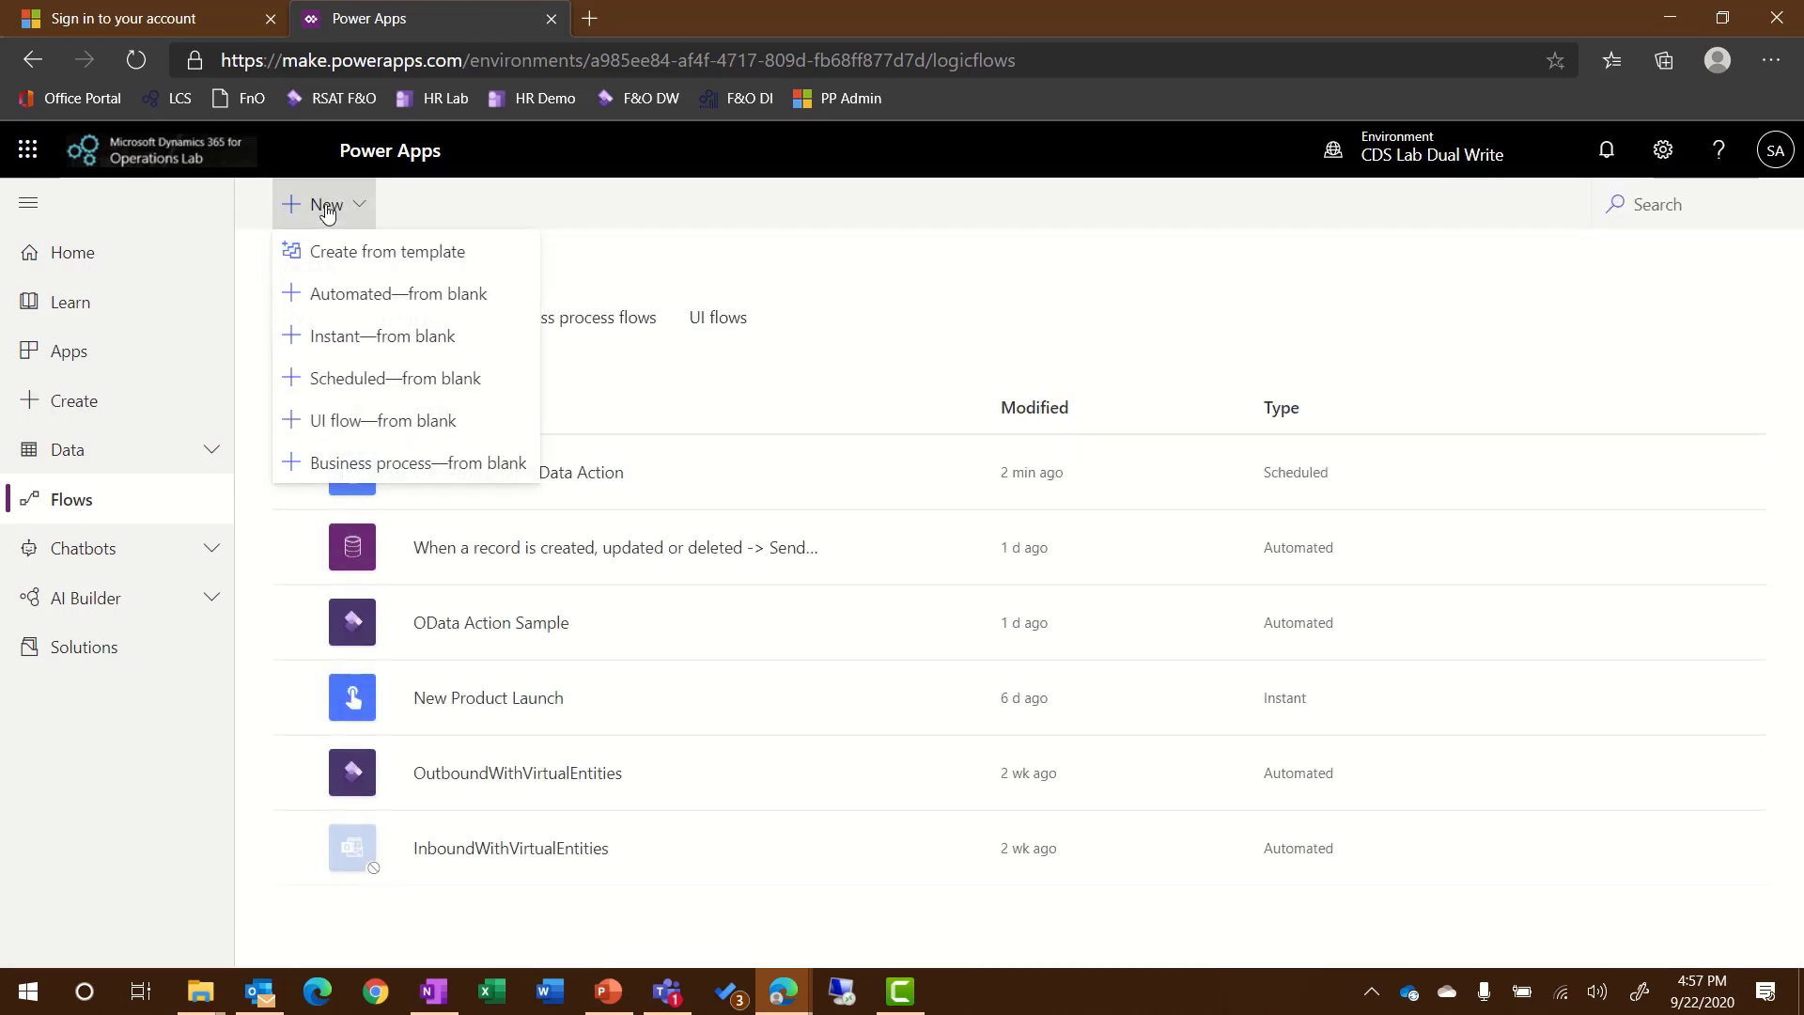
click(373, 392)
Create the flow 'Scheduled OData Action' with a recurrence of every 1 Hour
click(1125, 359)
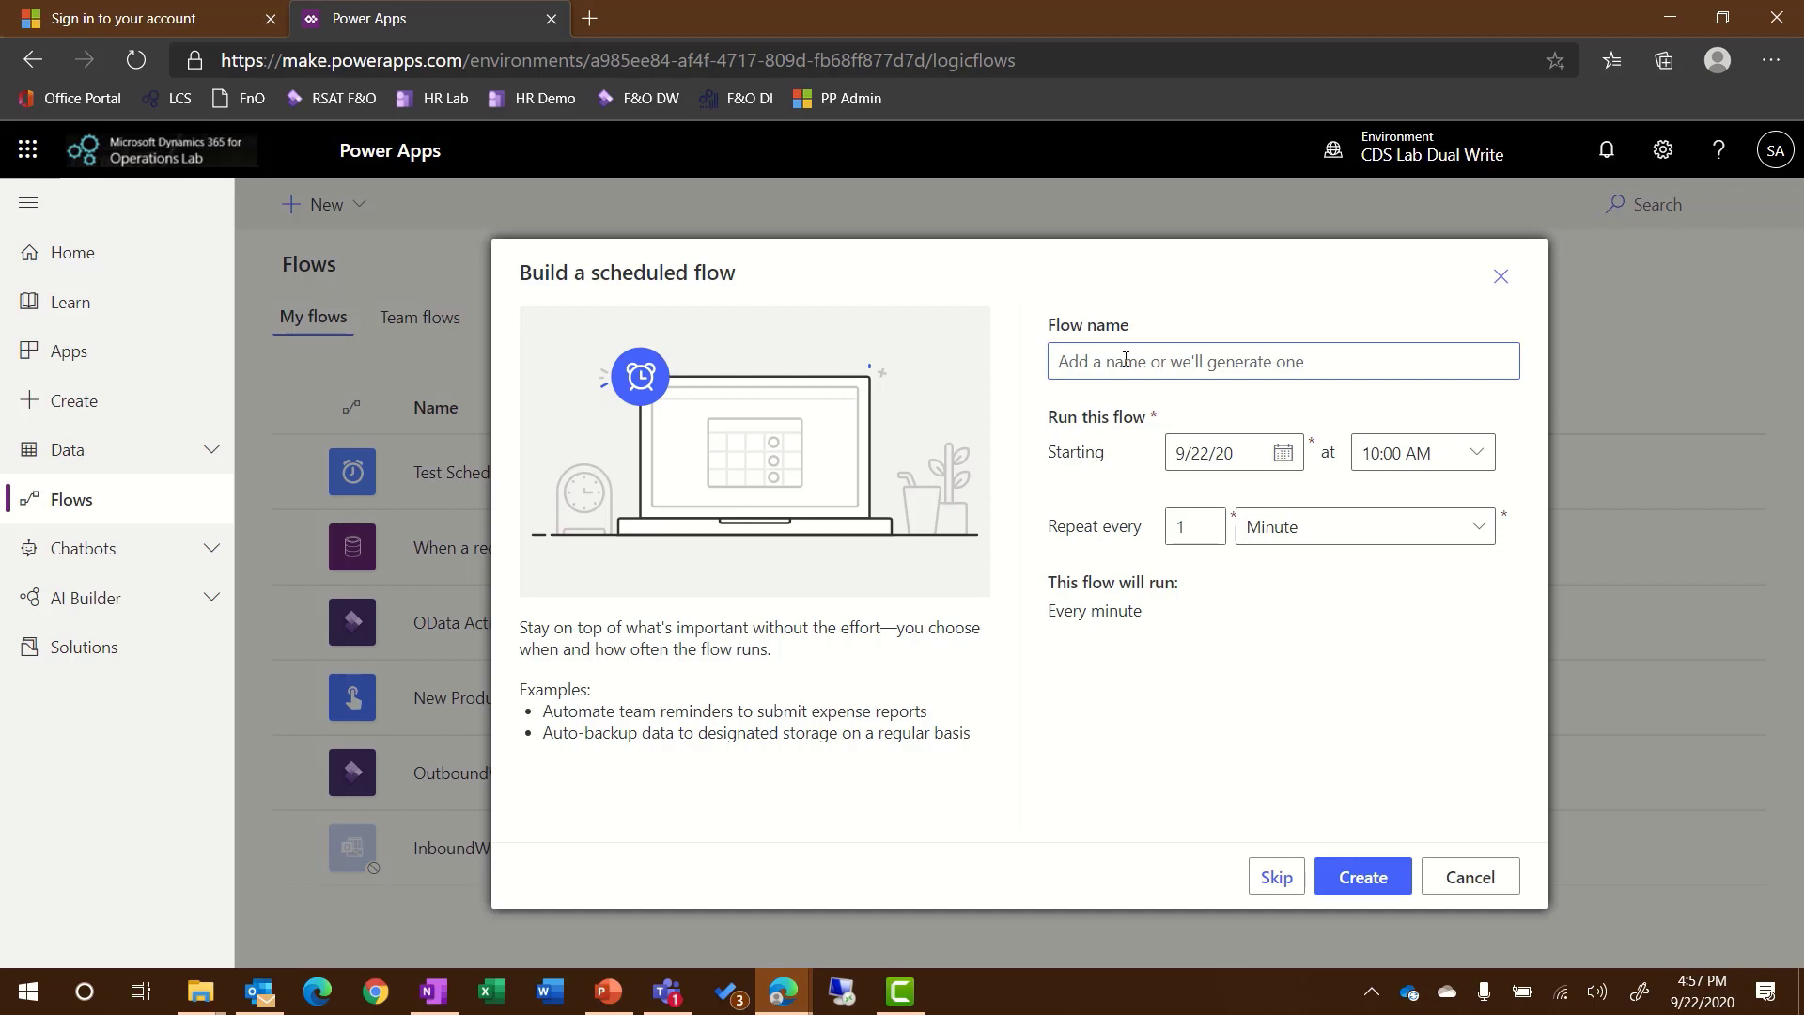
text(Schedule)
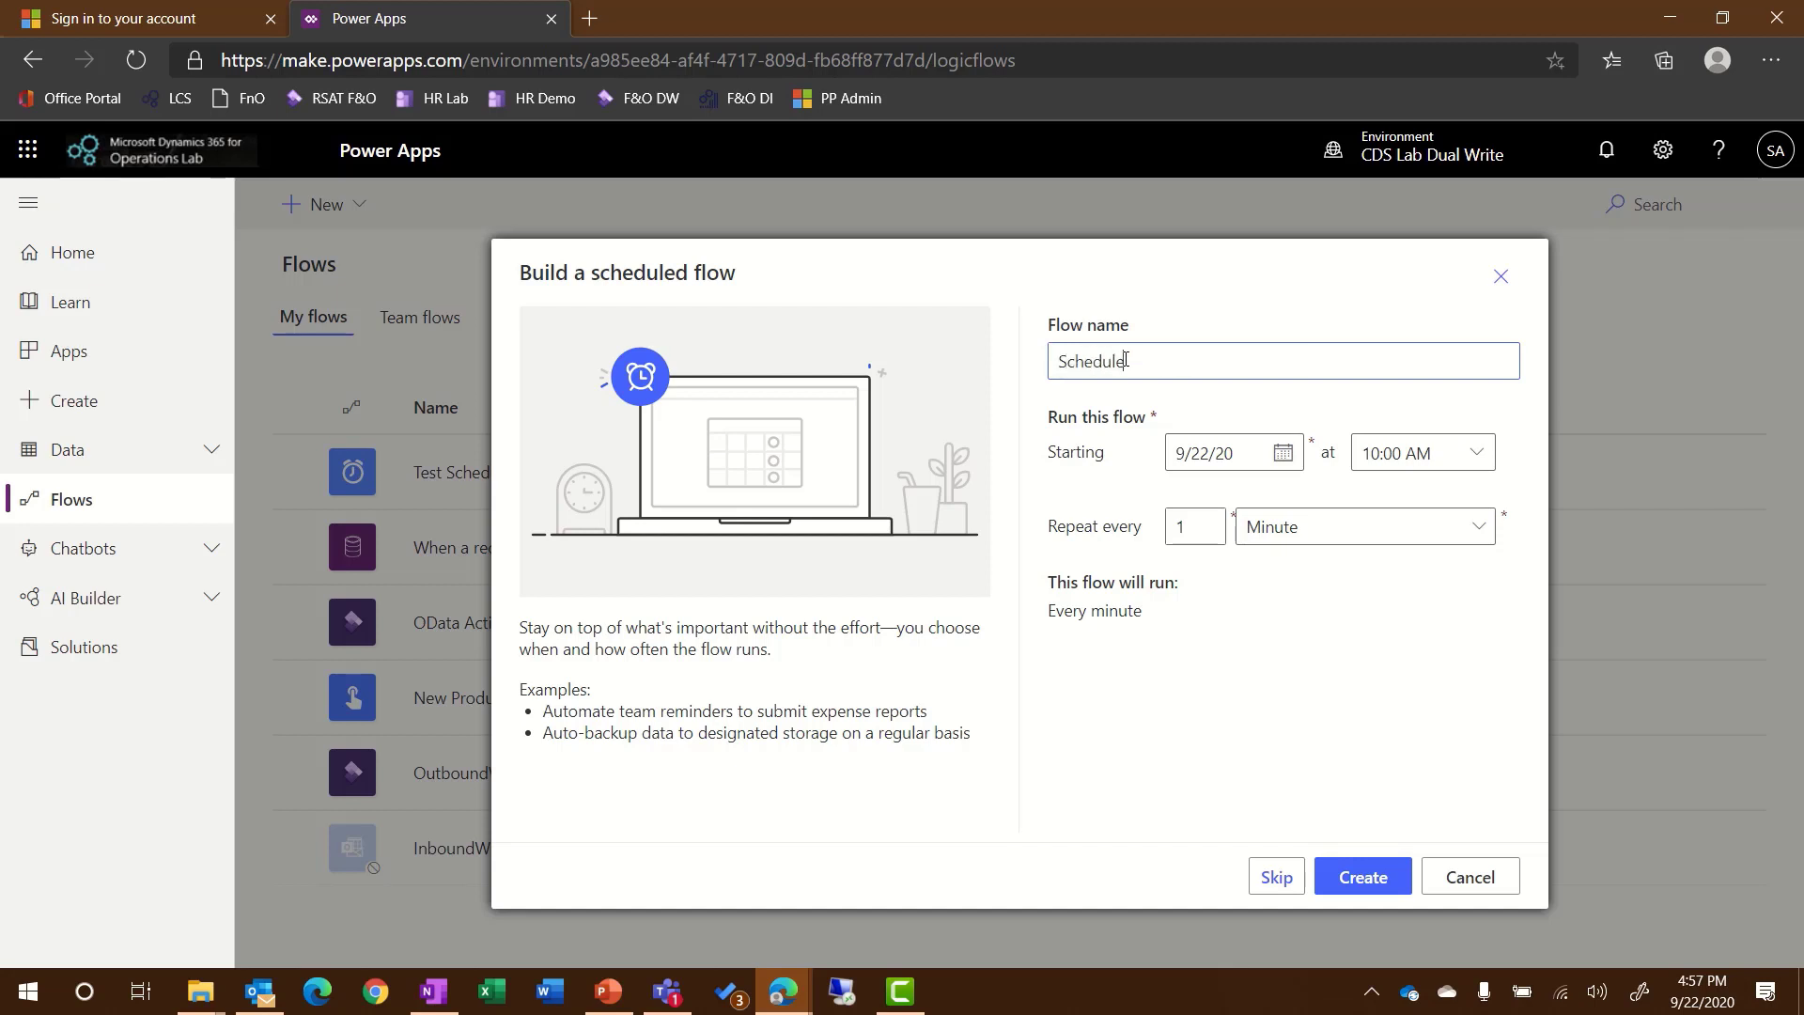
text(d CData Action)
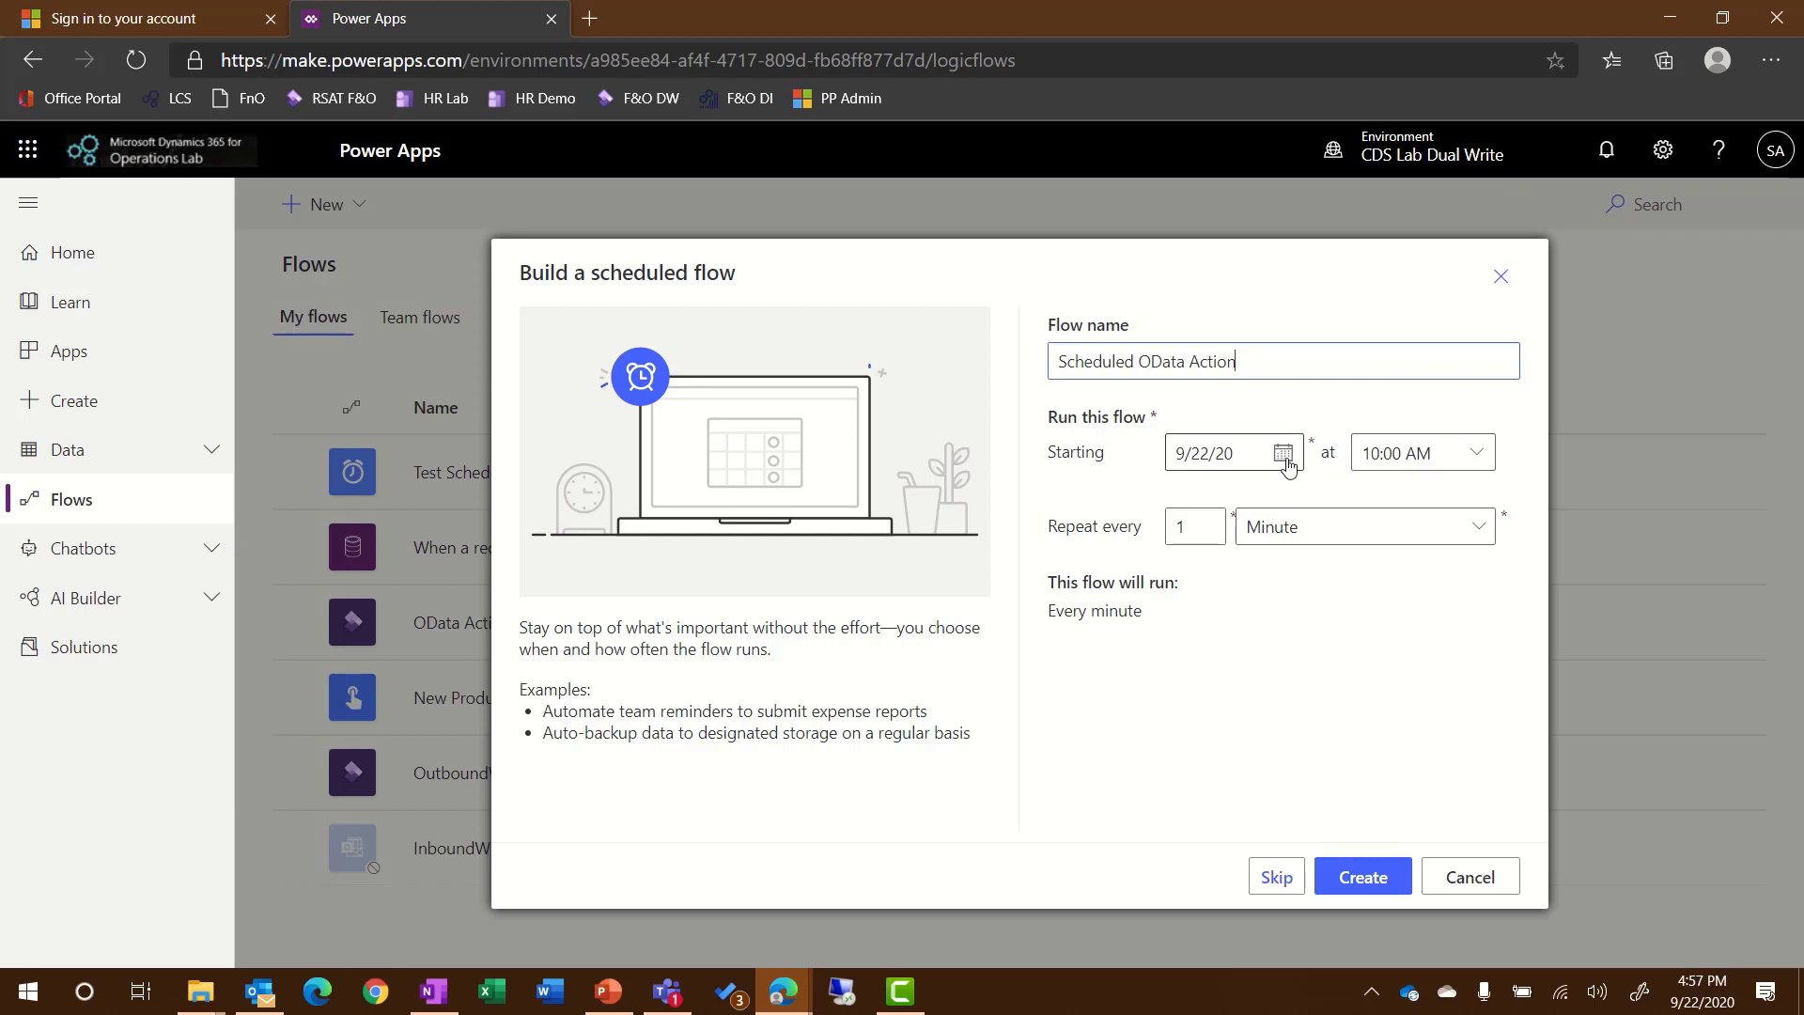
click(1292, 529)
click(1264, 709)
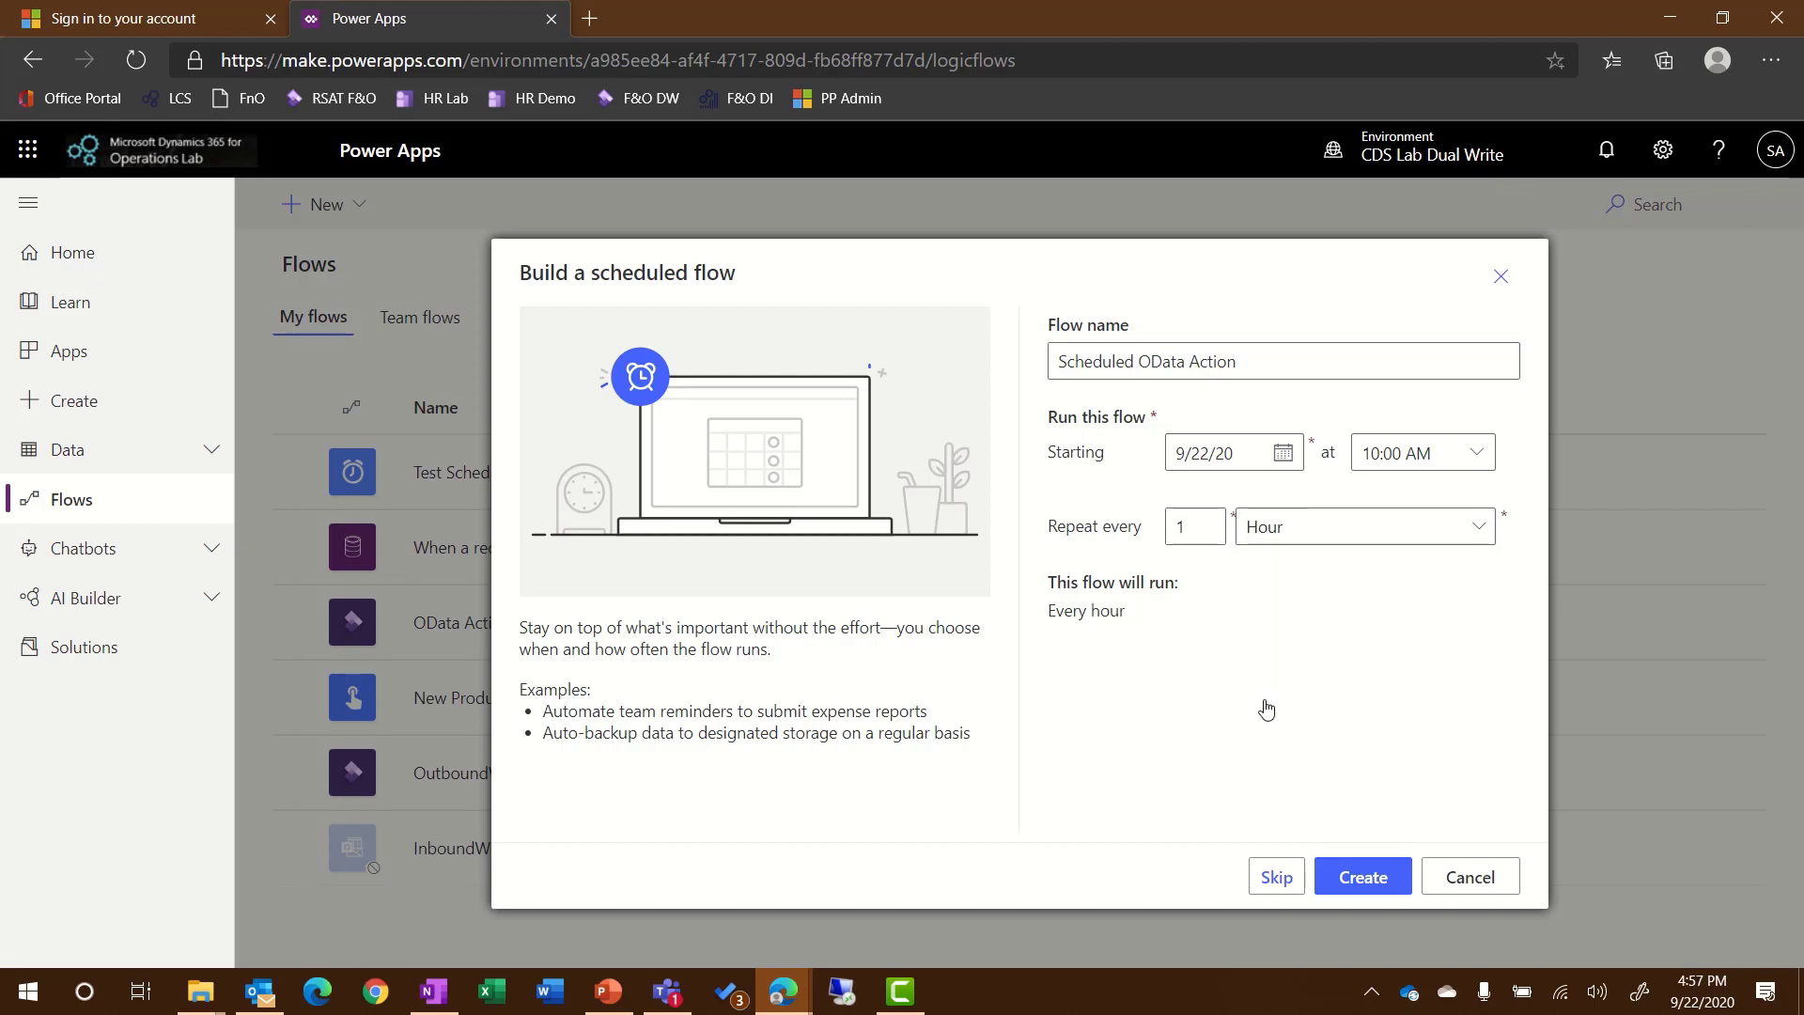
click(1353, 886)
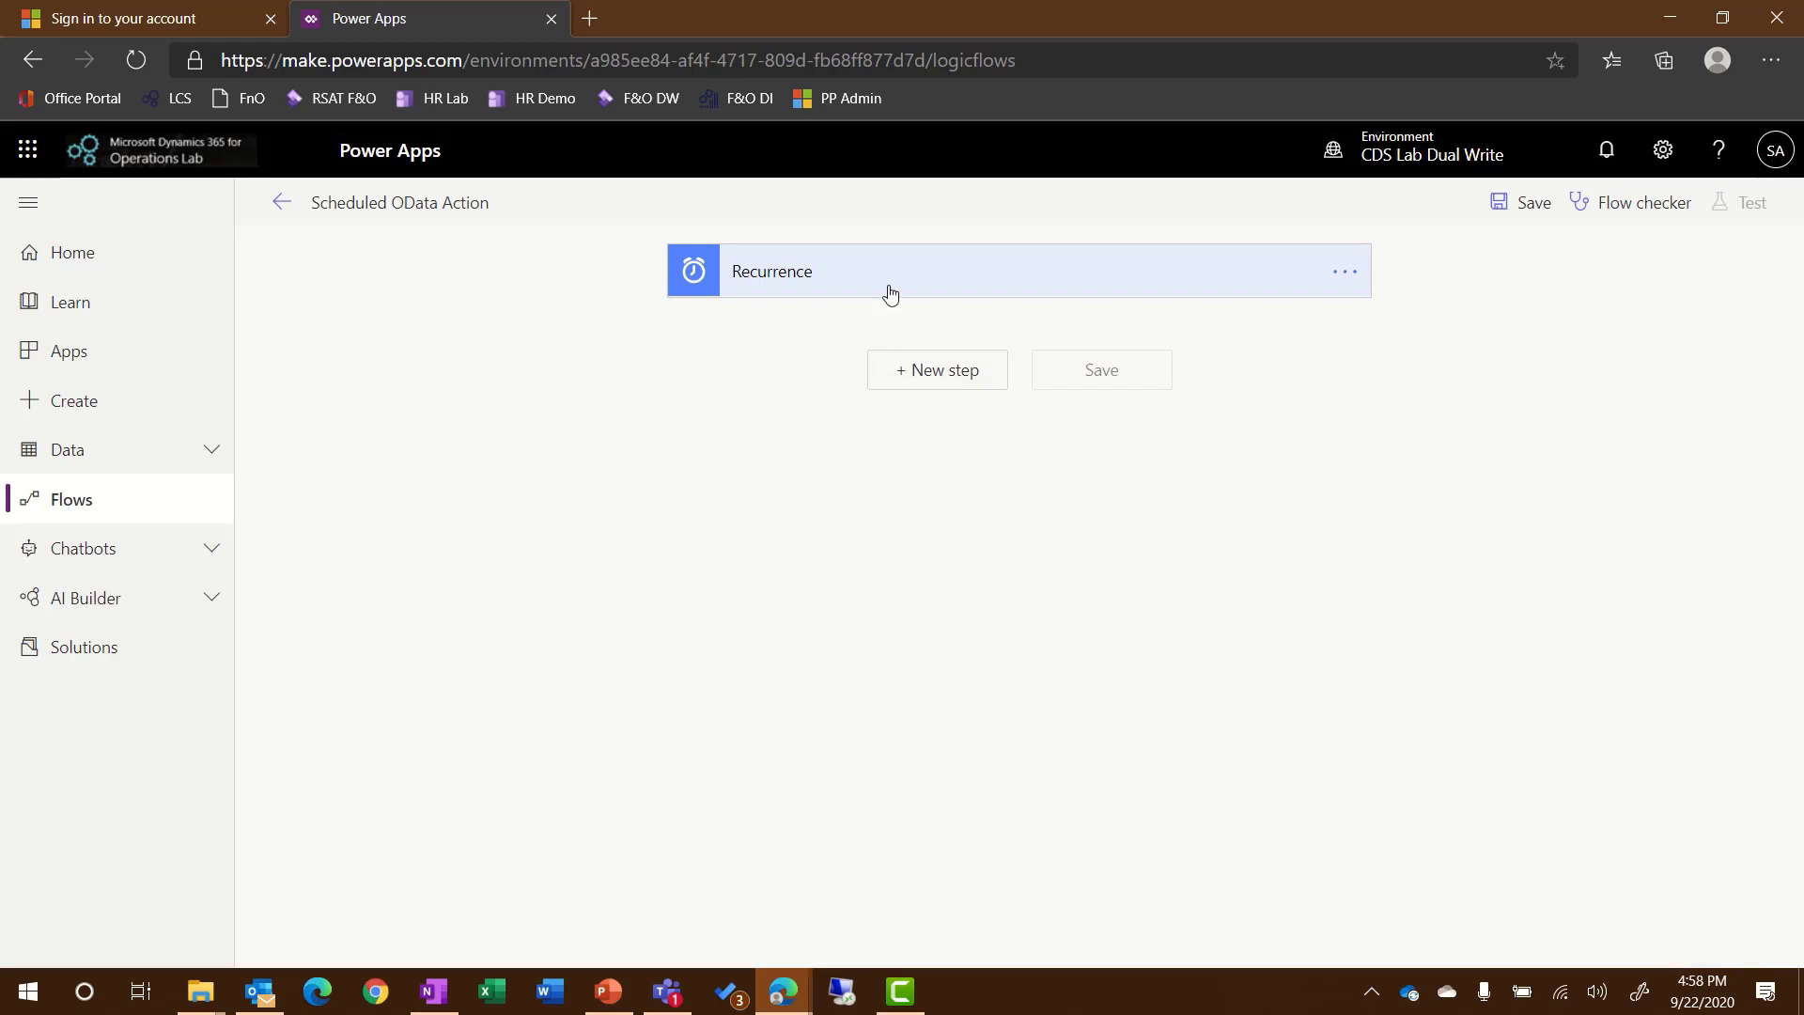
Check the Recurrence trigger's time zone and start time options, then add a new step below it
click(822, 278)
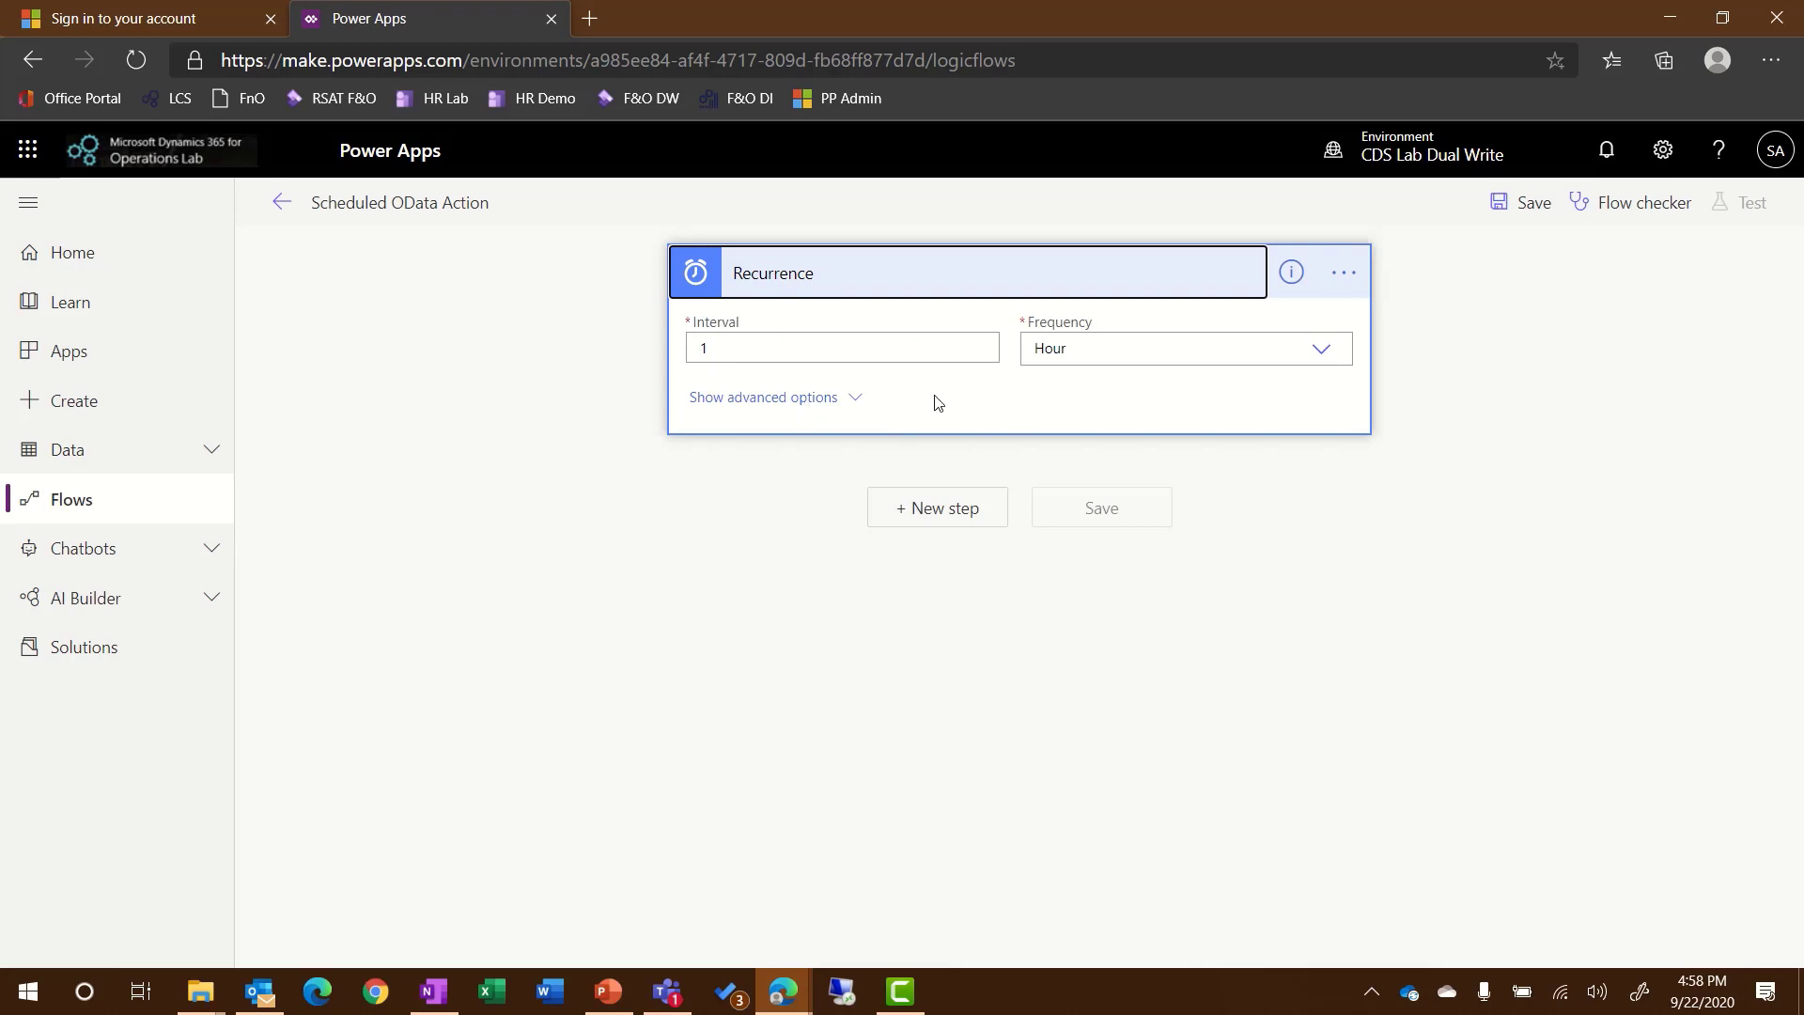
click(830, 408)
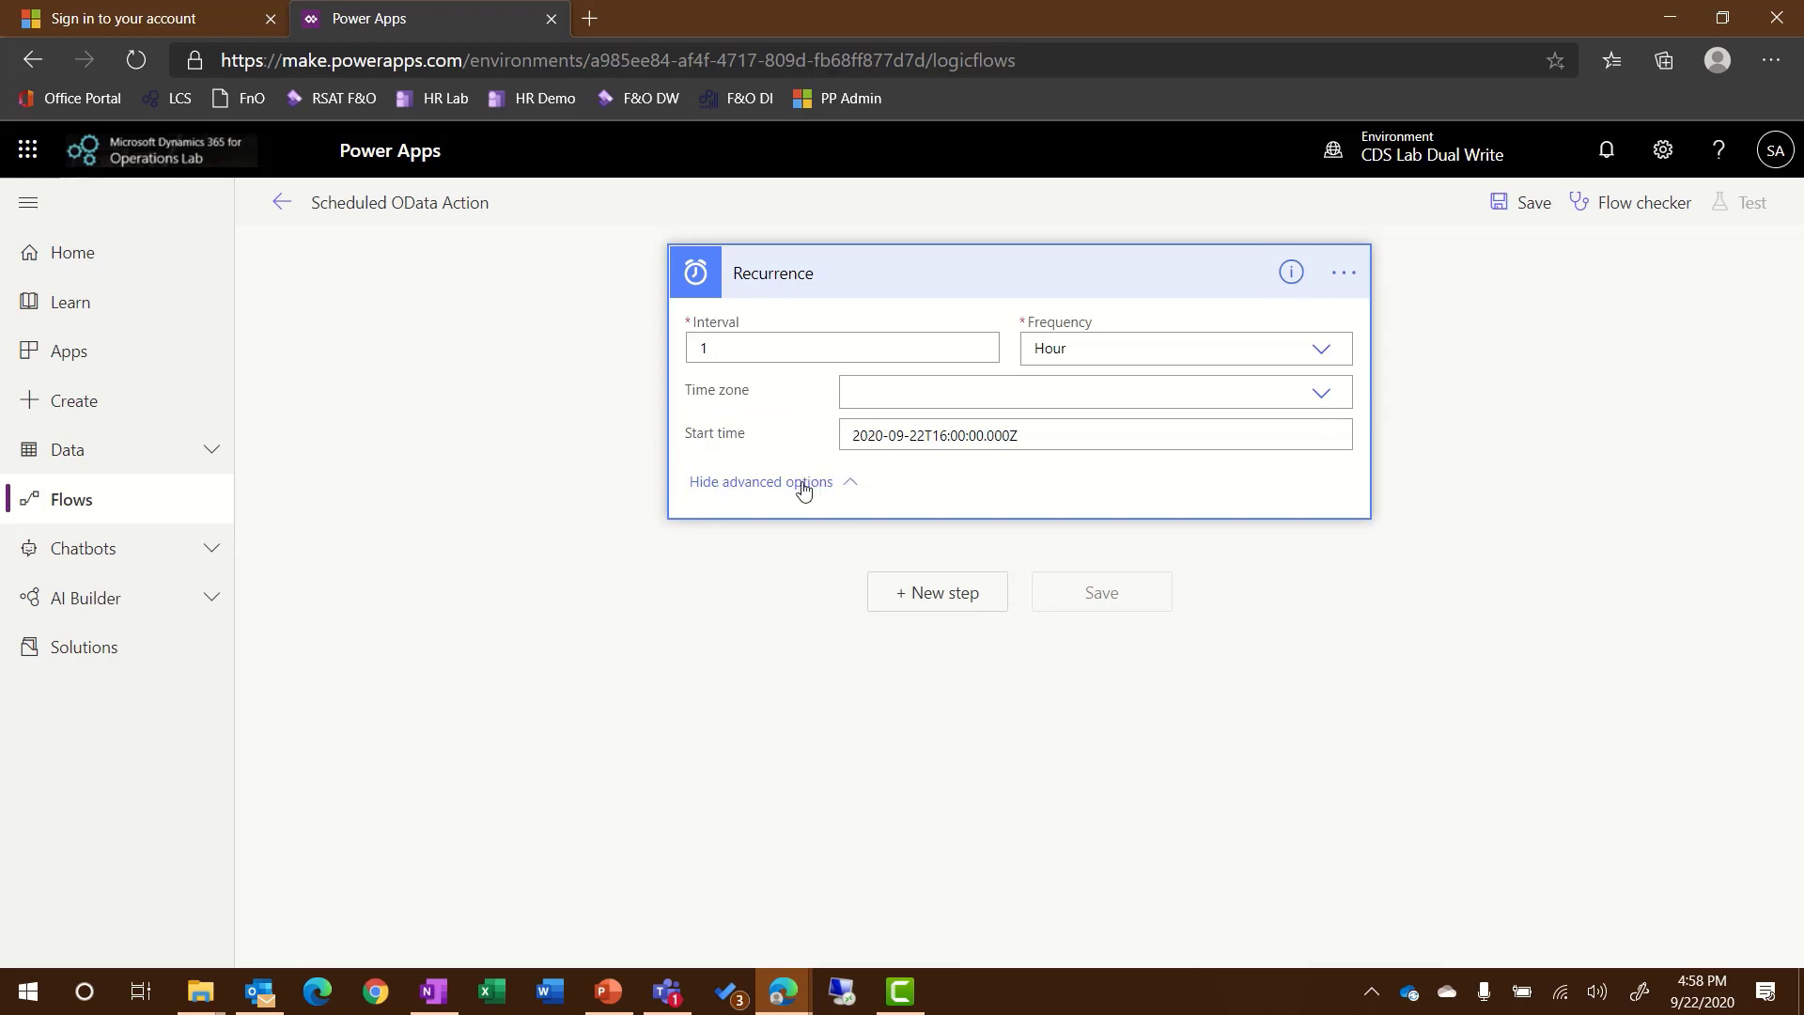
click(830, 276)
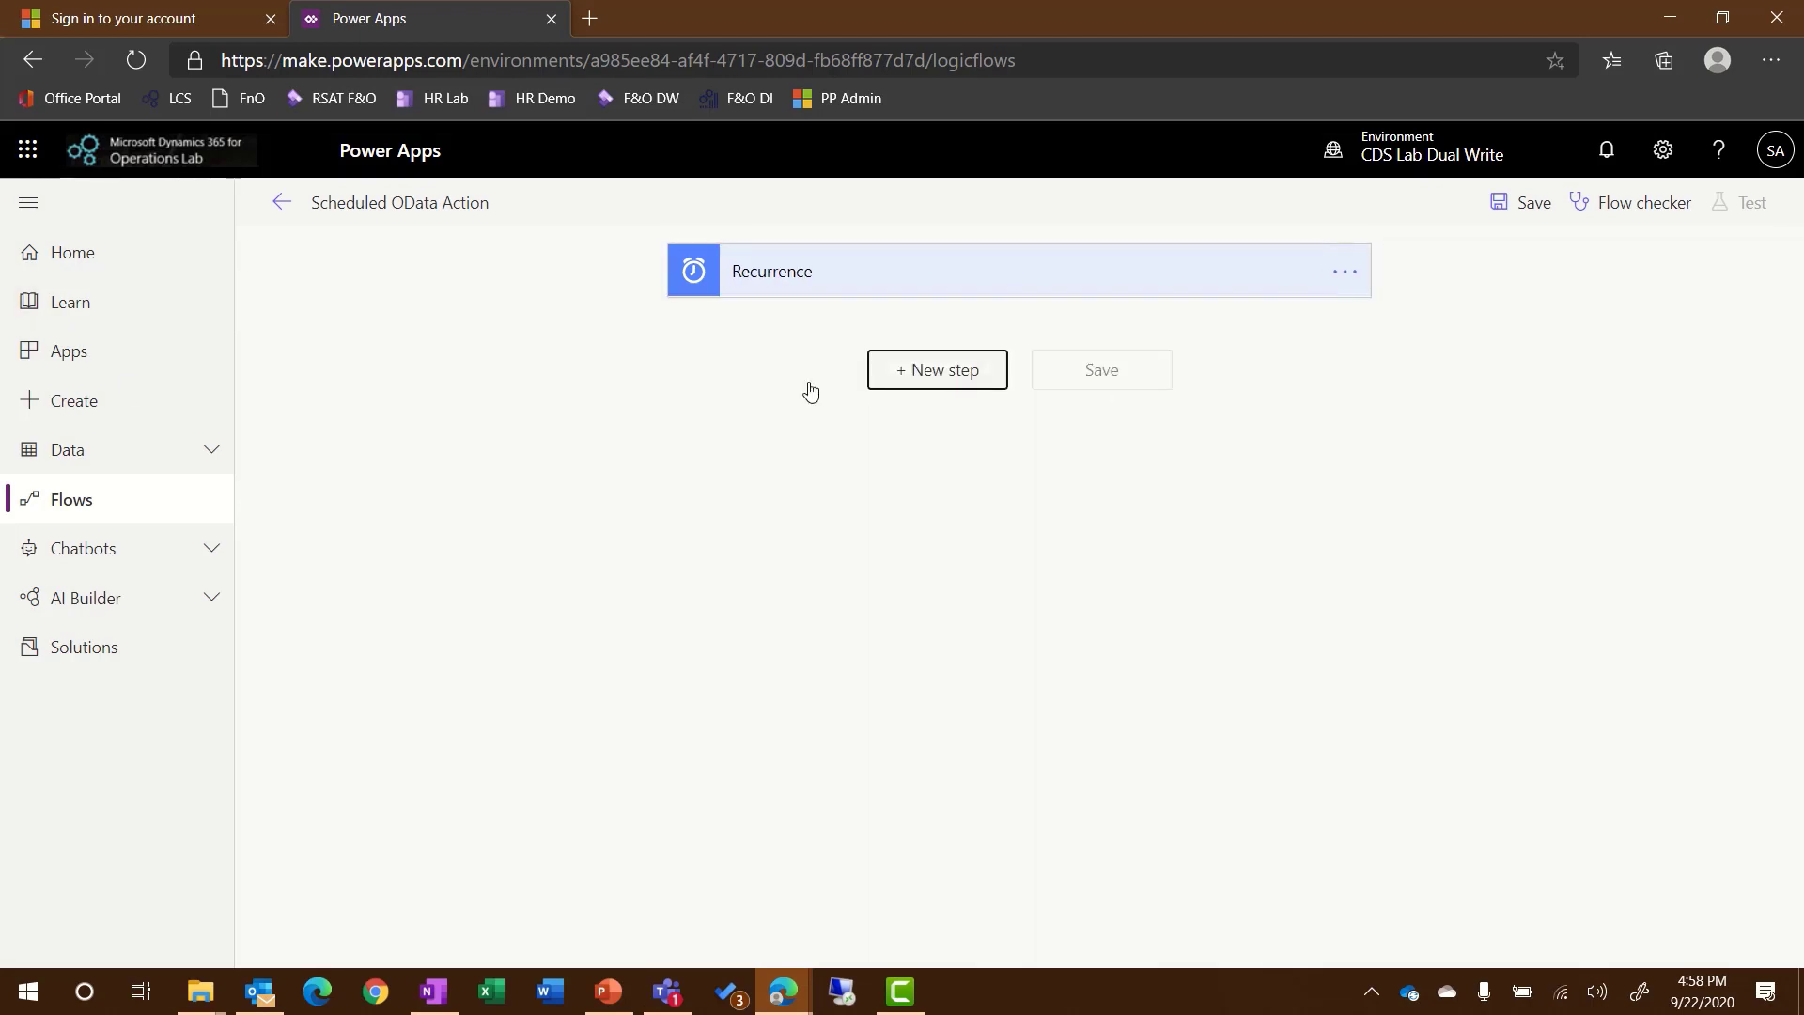
click(960, 376)
Add a Fin & Ops Execute action step on the d365labdwdevaos sandbox instance
click(821, 554)
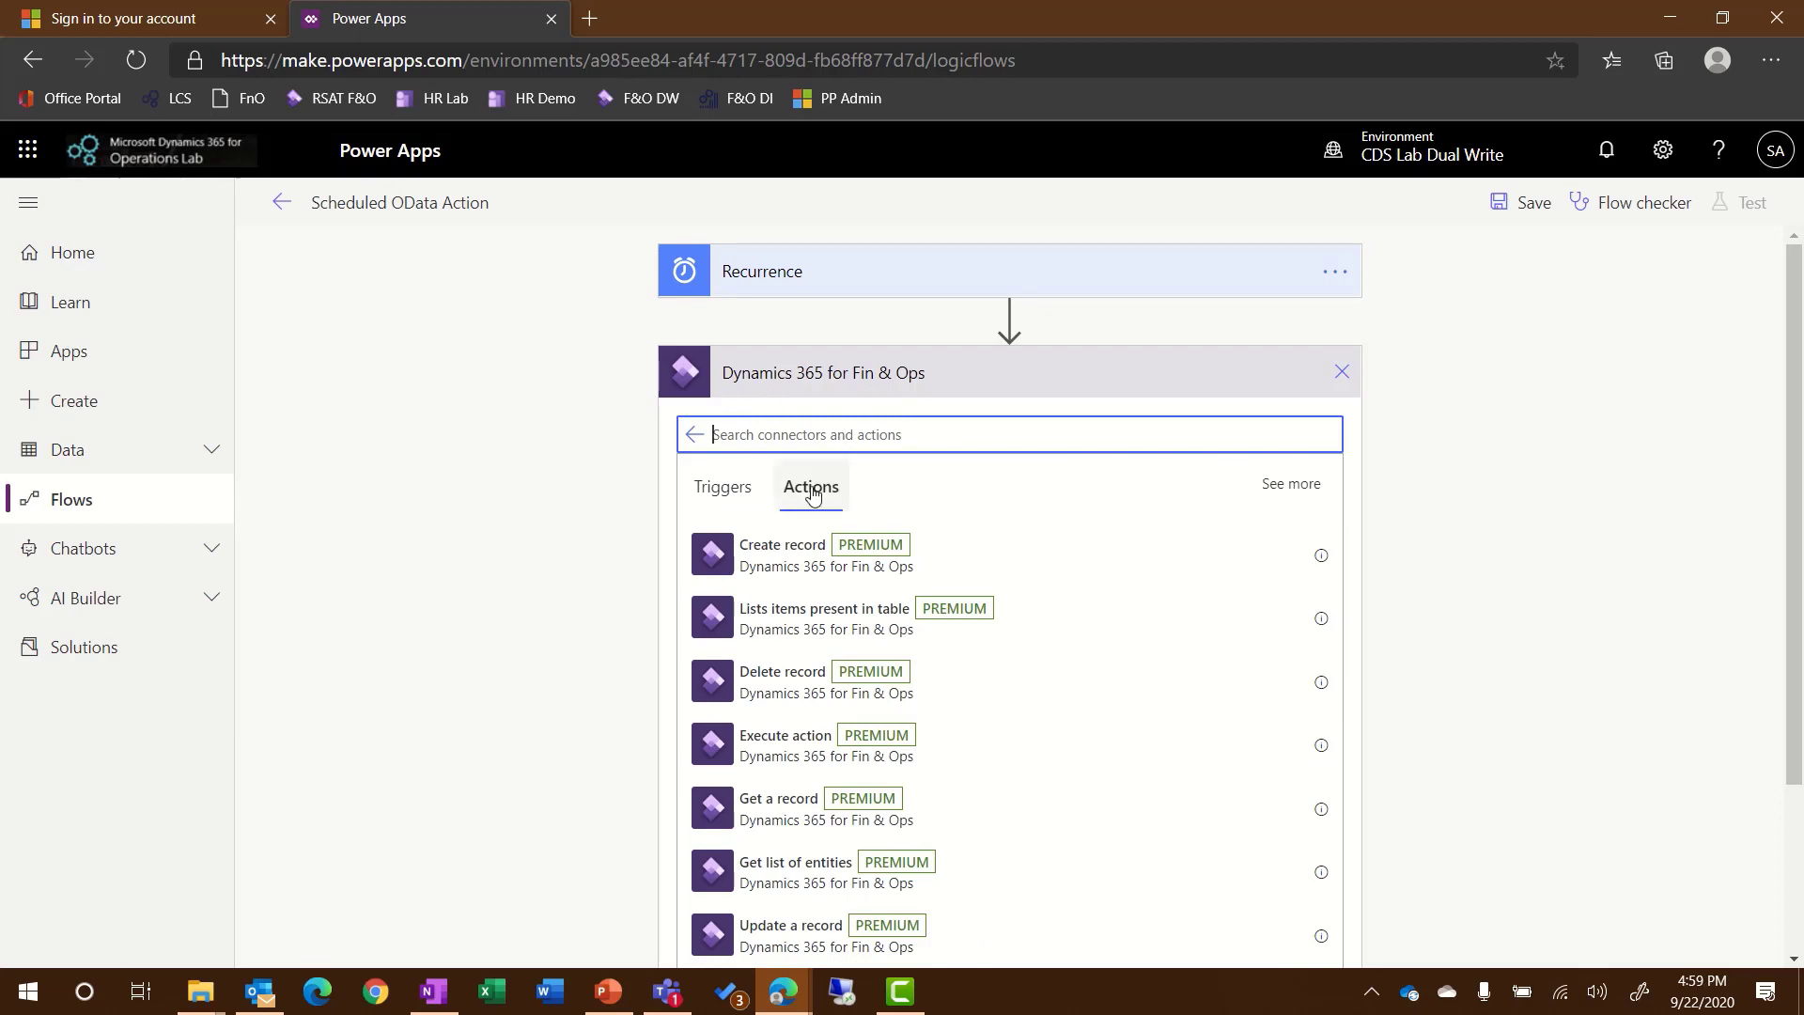
click(772, 754)
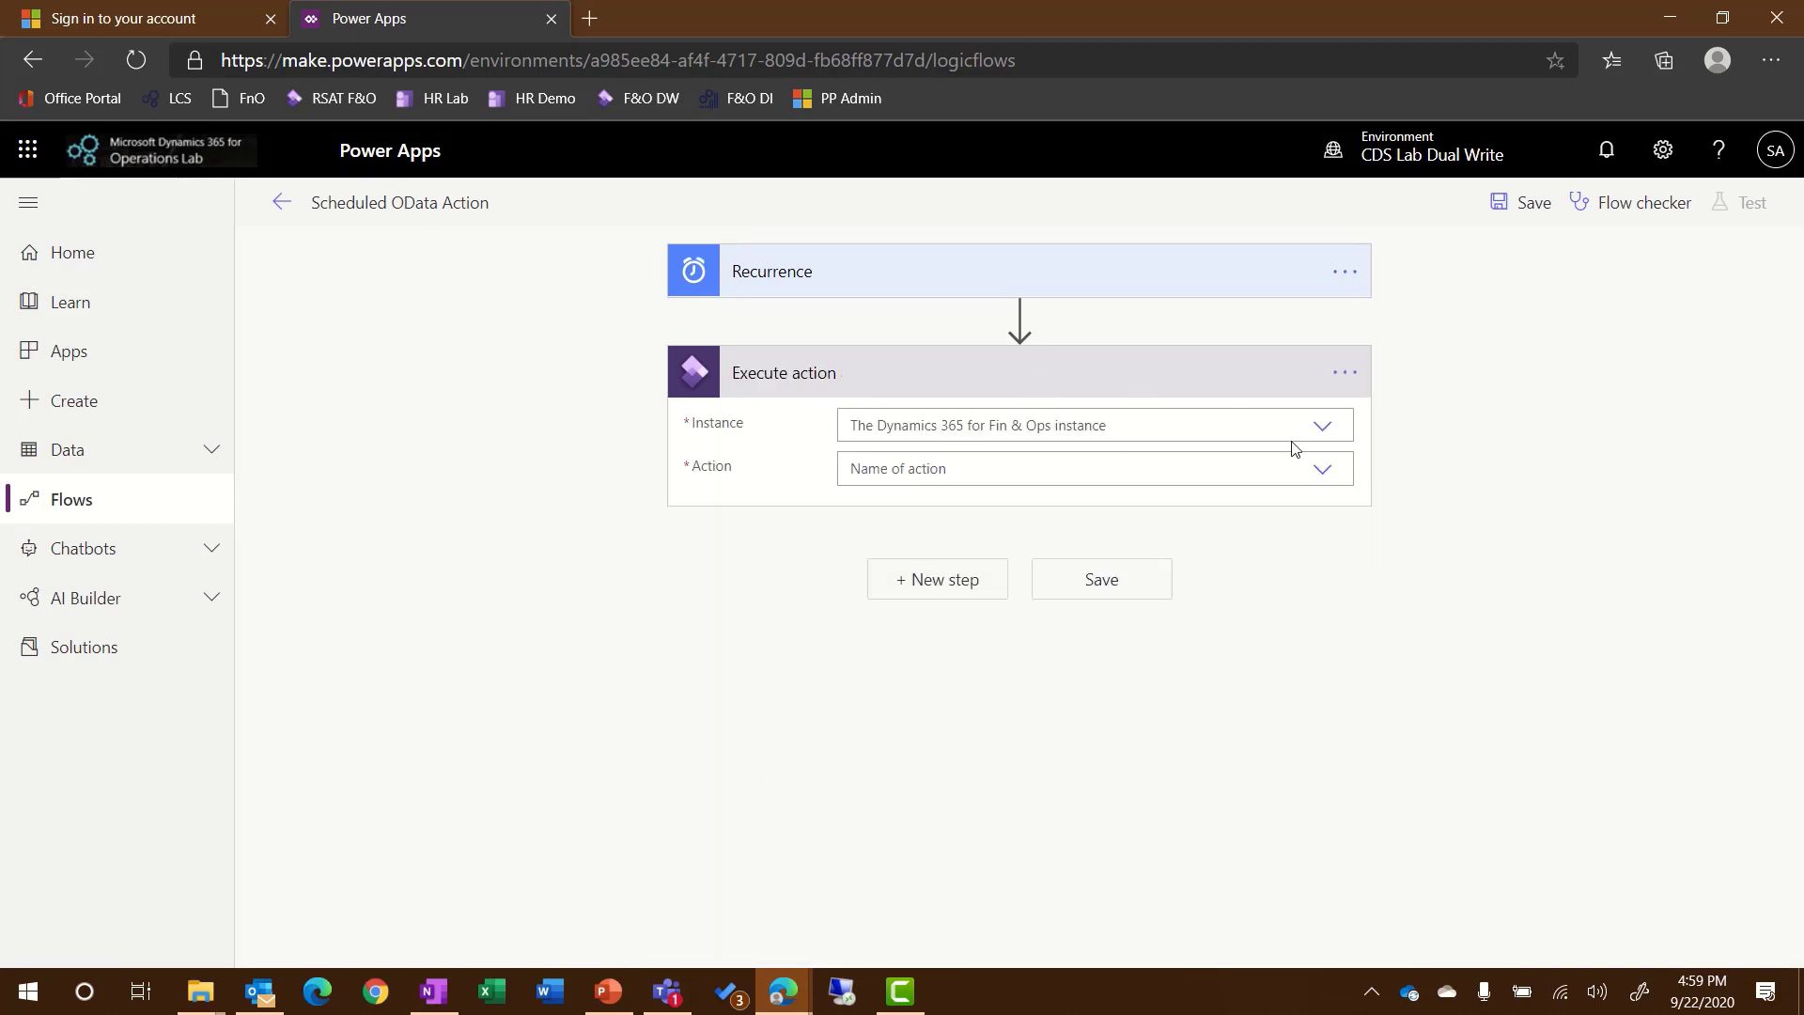
click(1323, 425)
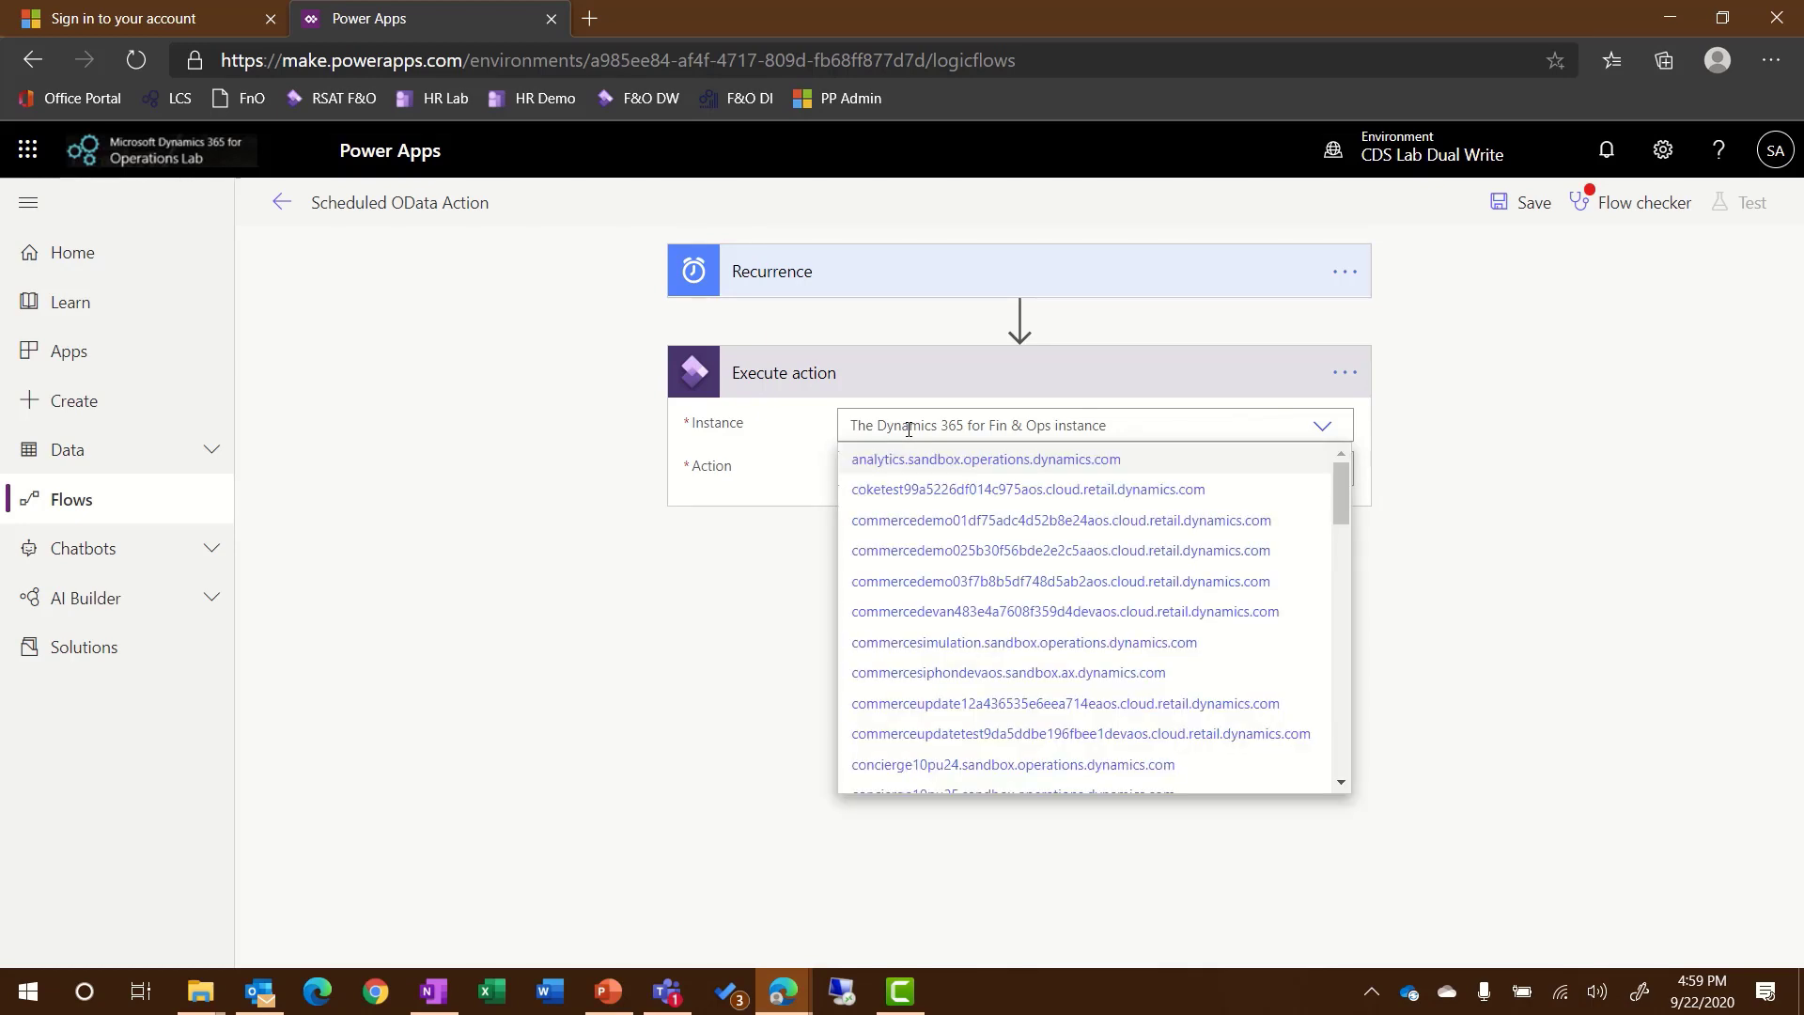
text(d365labdw)
click(977, 459)
Set its action to DataManagementDefinitionGroups-ExportToPackage
click(887, 470)
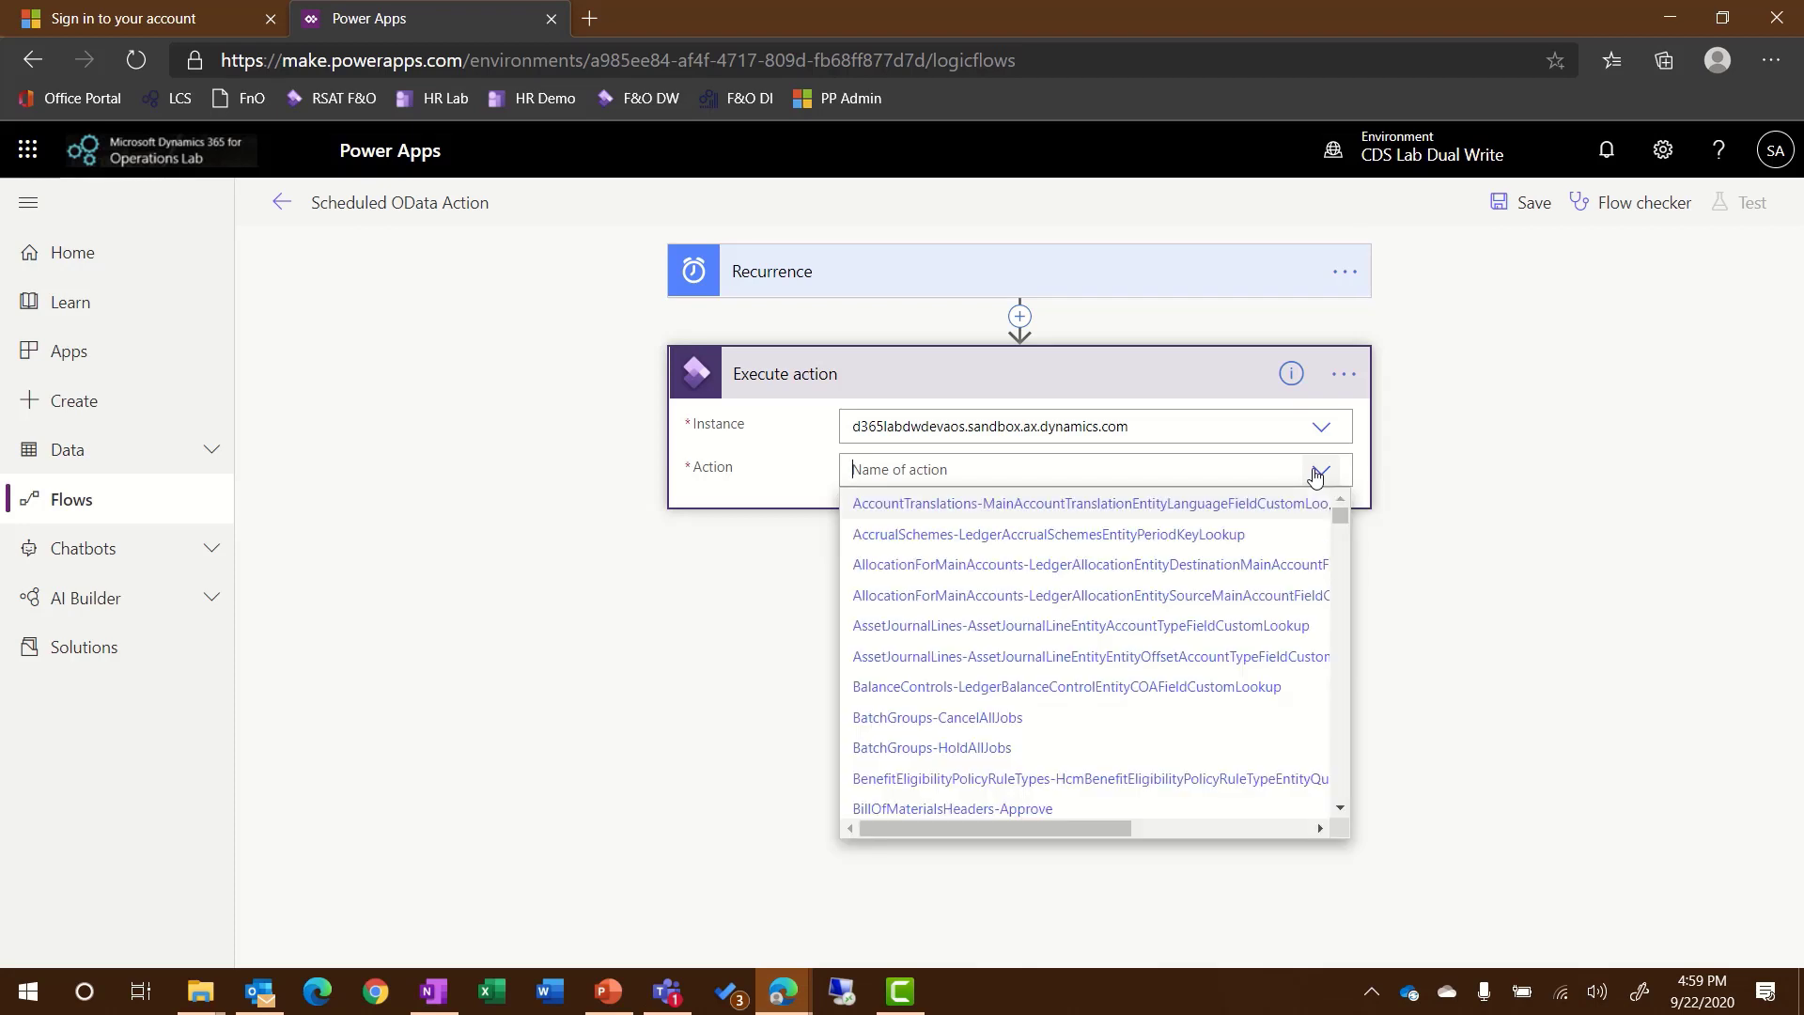
text(data)
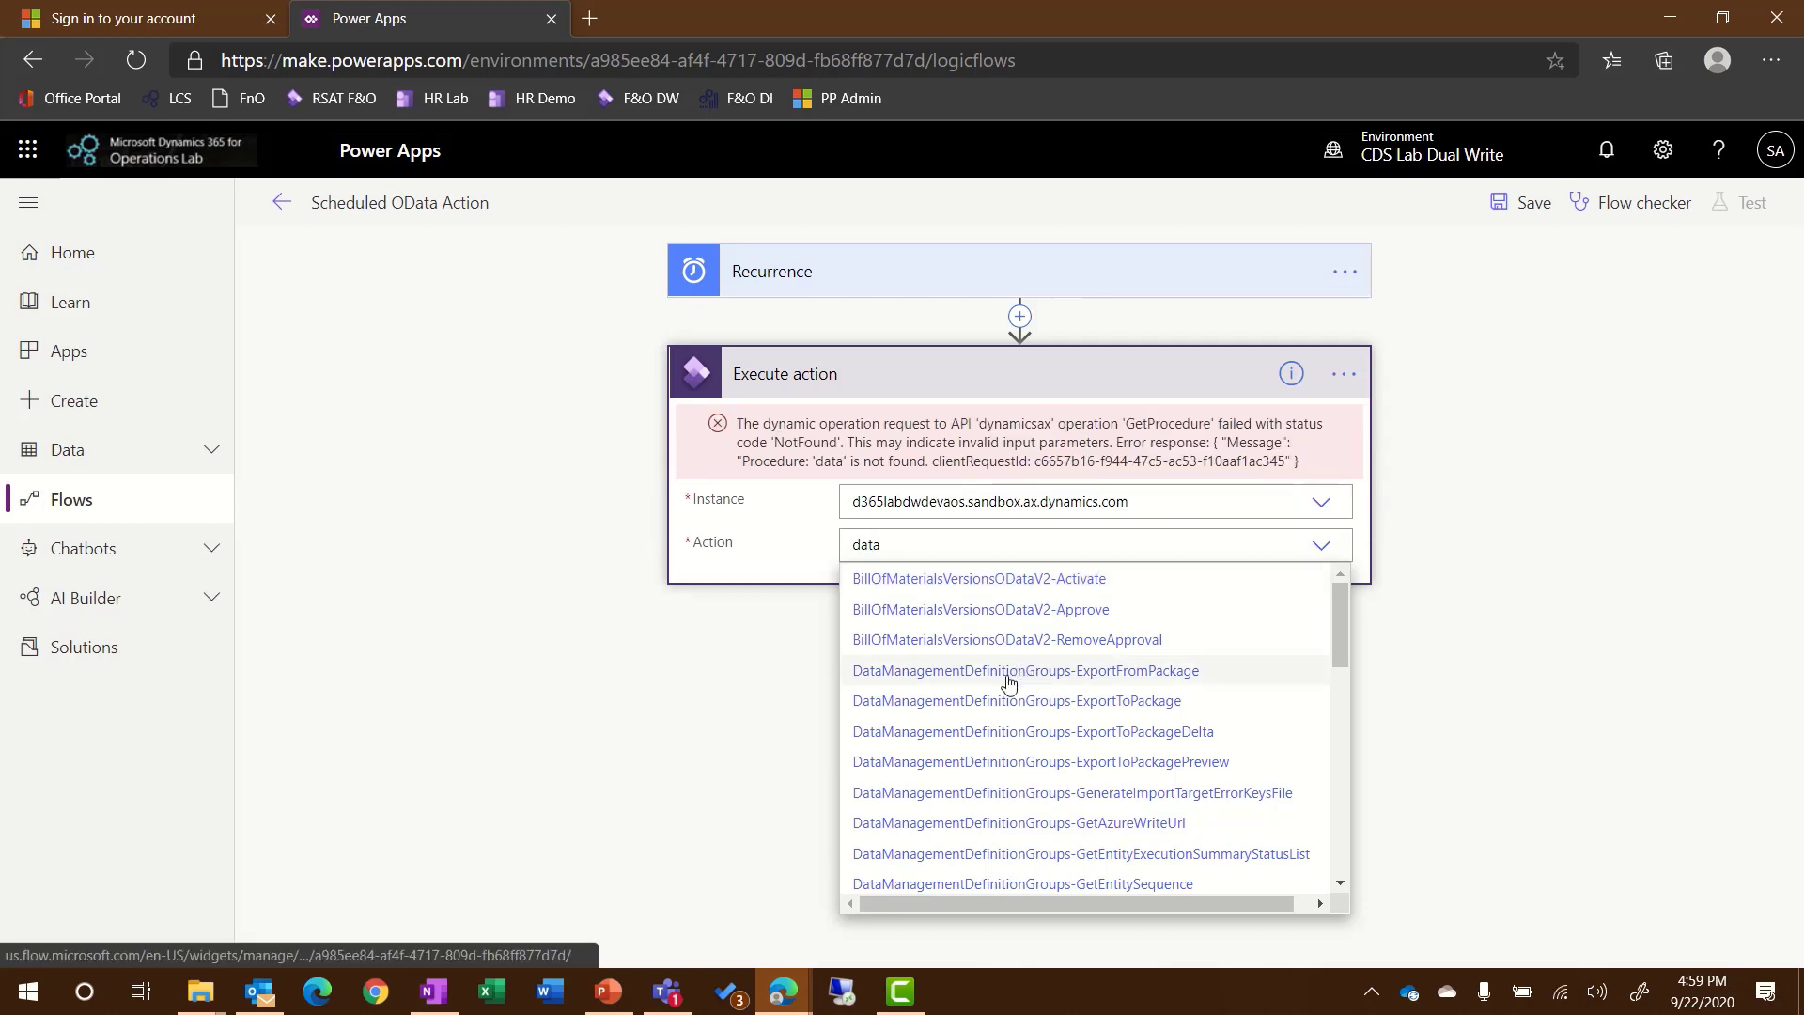
click(1043, 711)
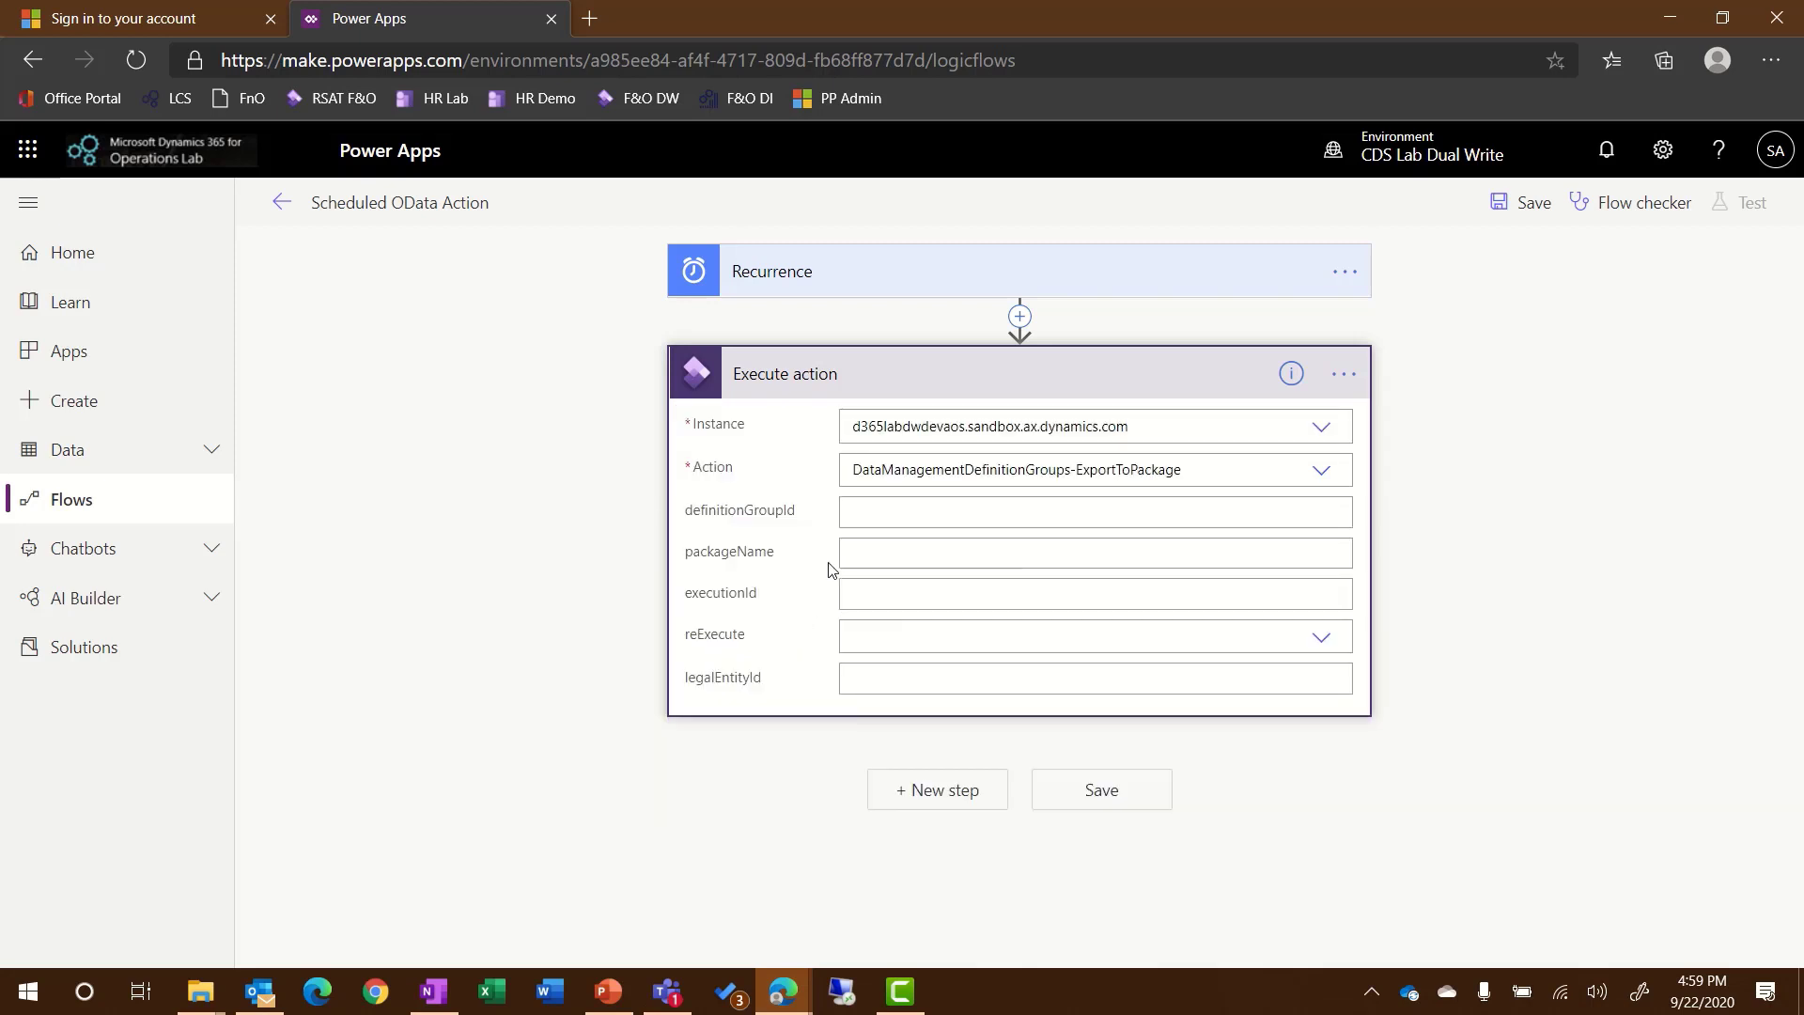
Enter CustGroupExport for definitionGroupId and packageName, reExecute Yes, and legalEntityId USMF
click(862, 511)
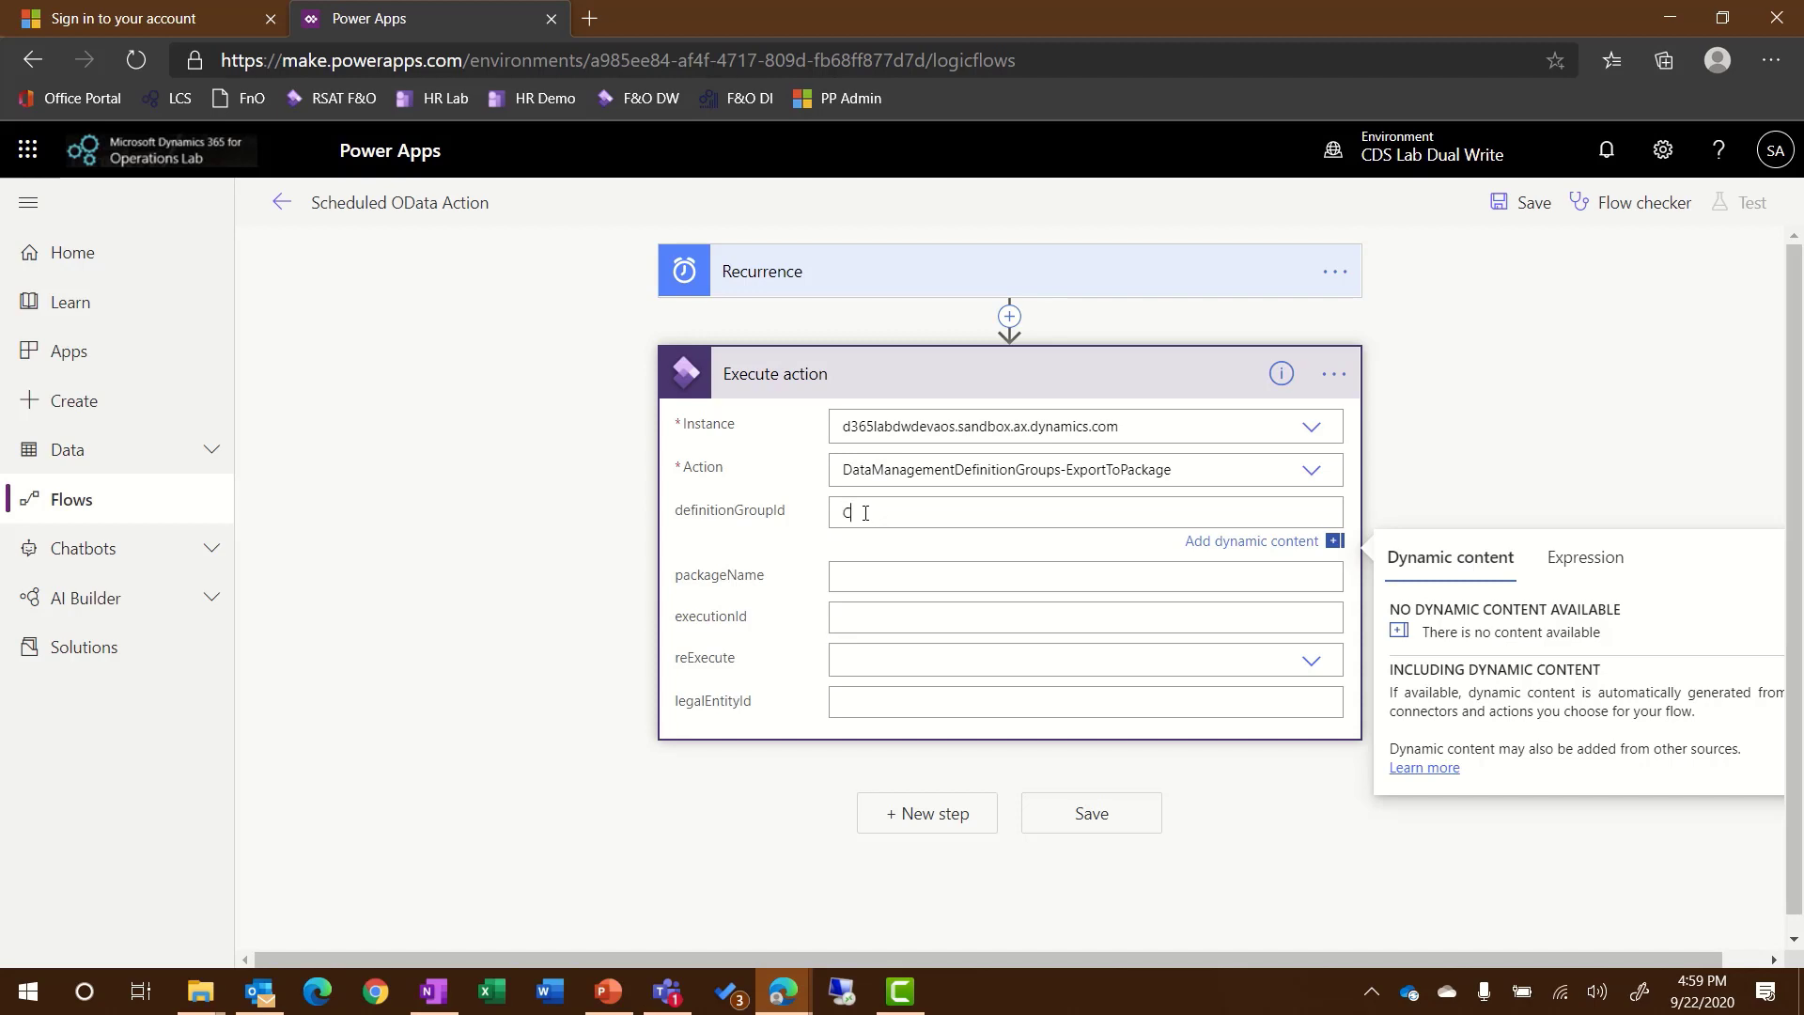
text(tGroupExport)
click(904, 577)
text(Cust)
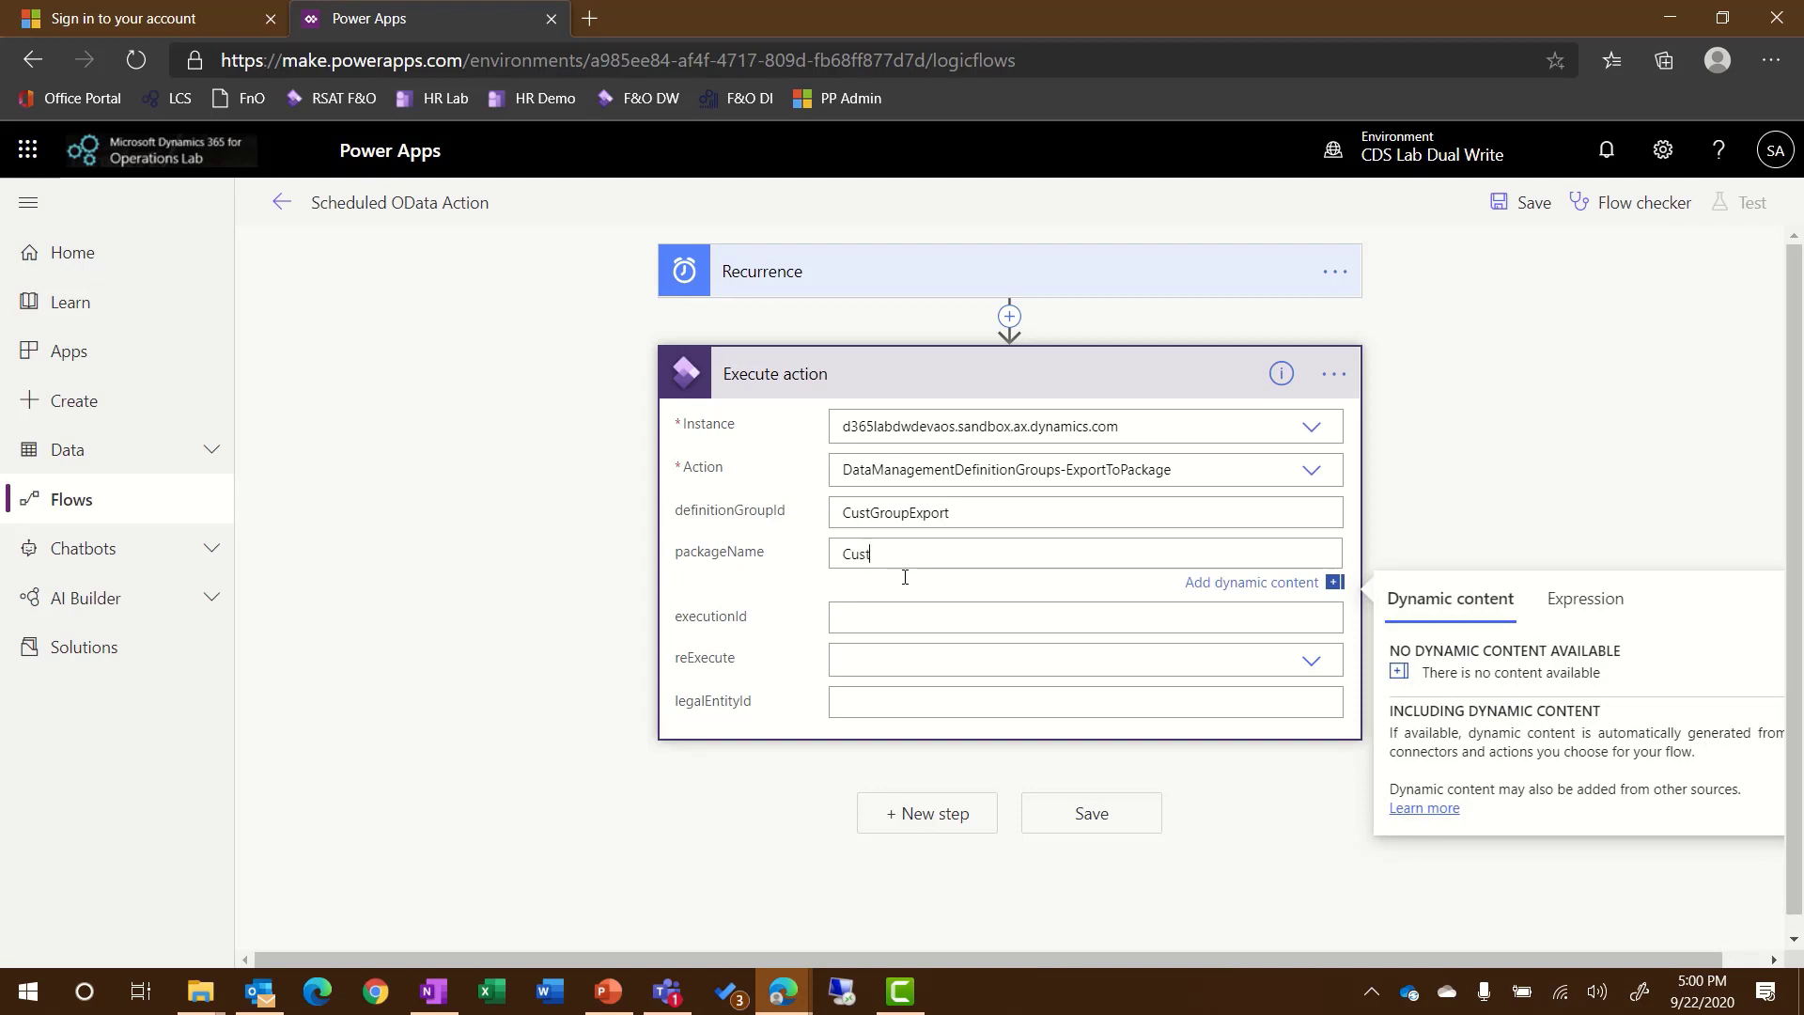
text(GroupExport)
click(886, 657)
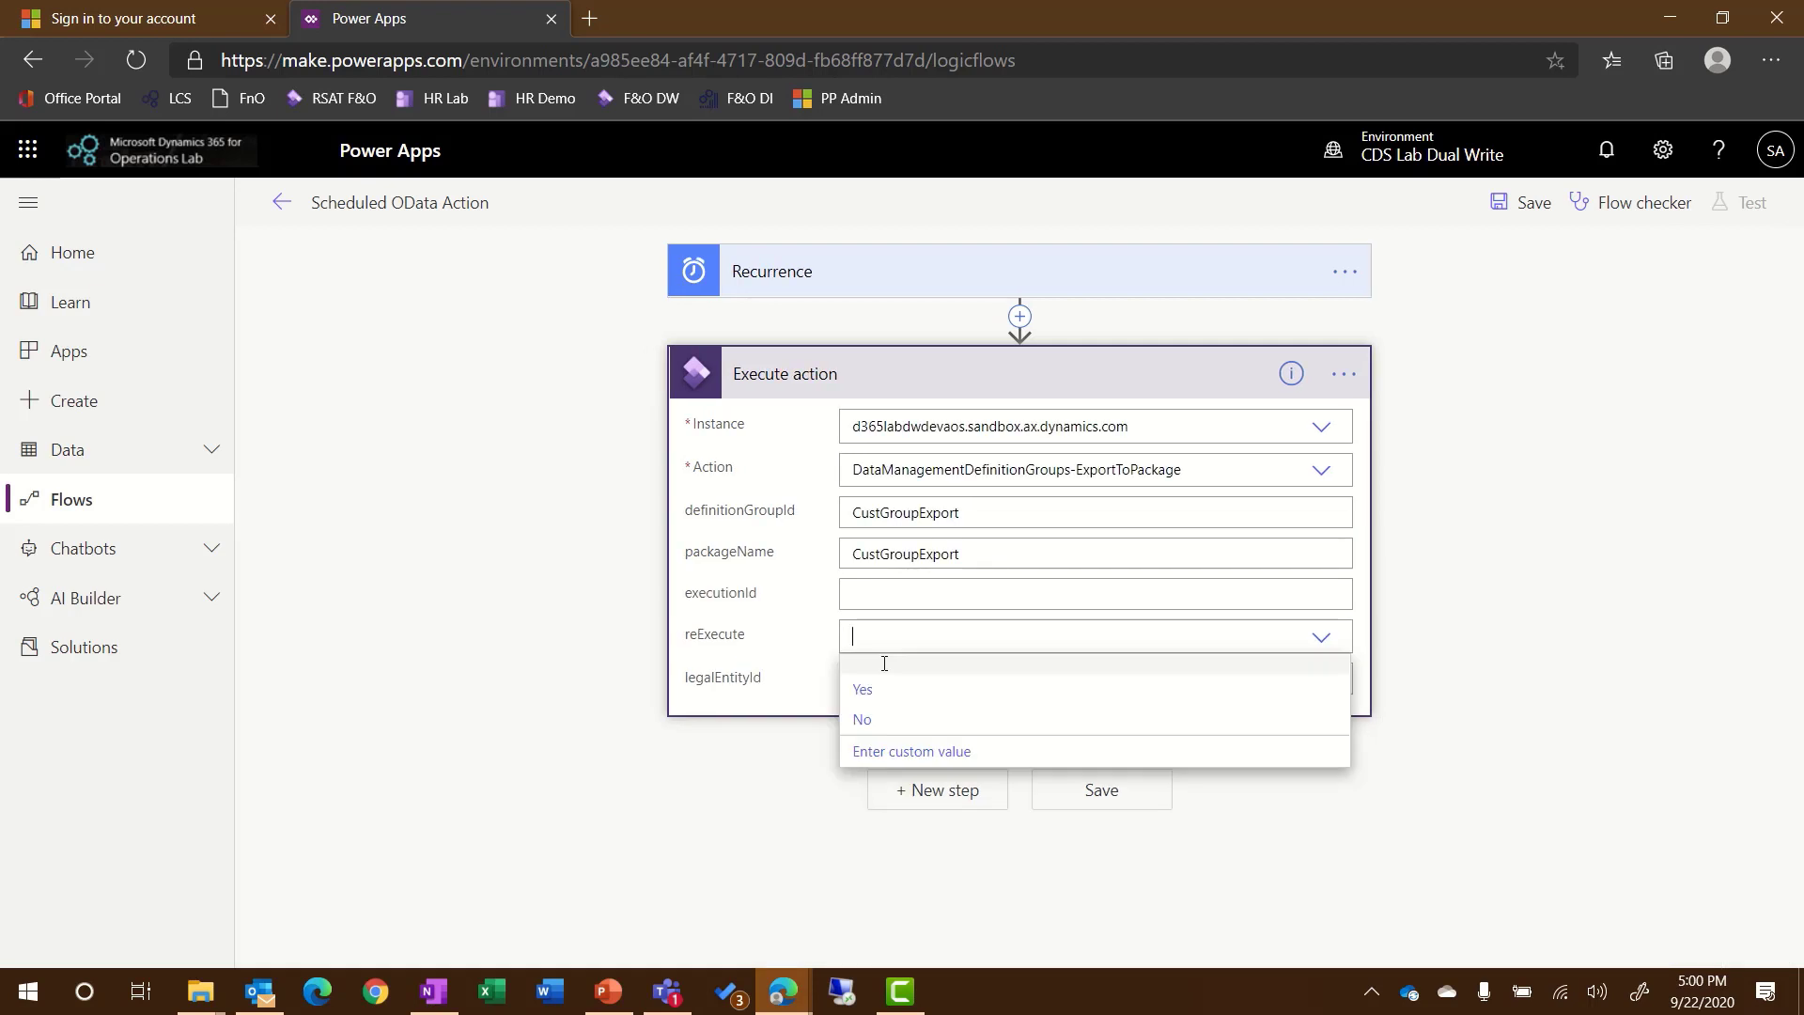
click(880, 698)
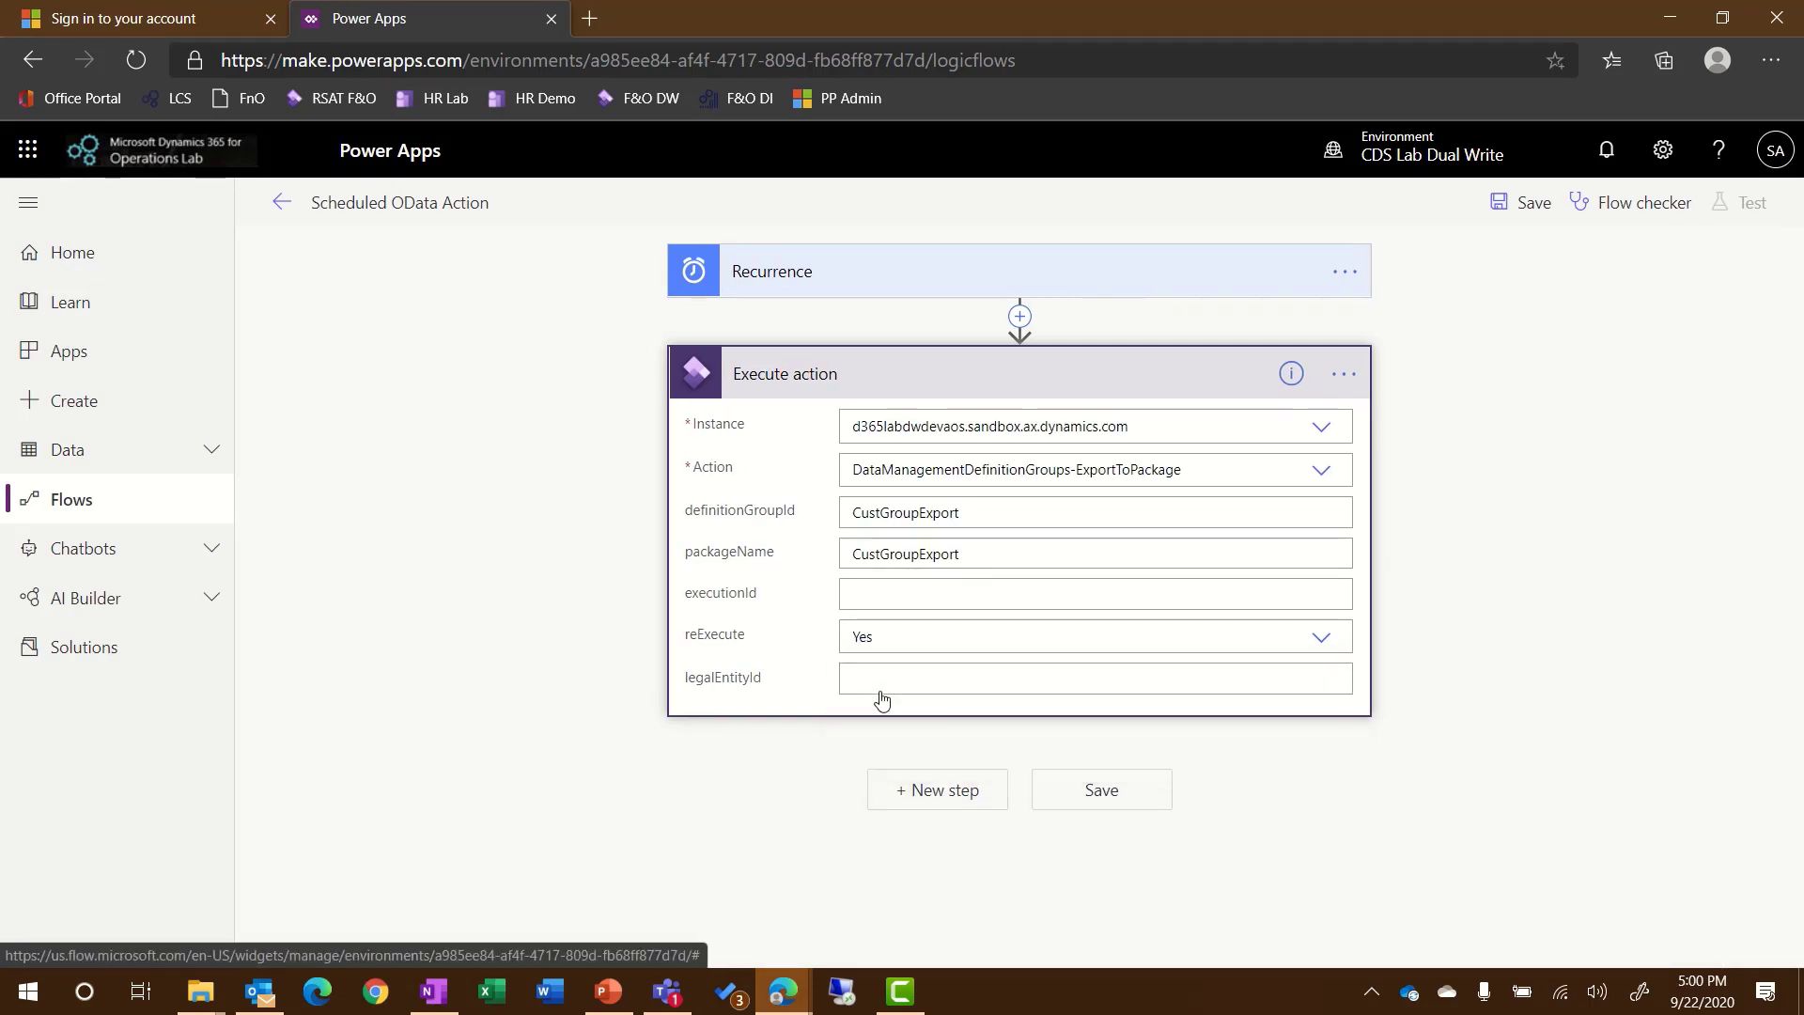
click(882, 683)
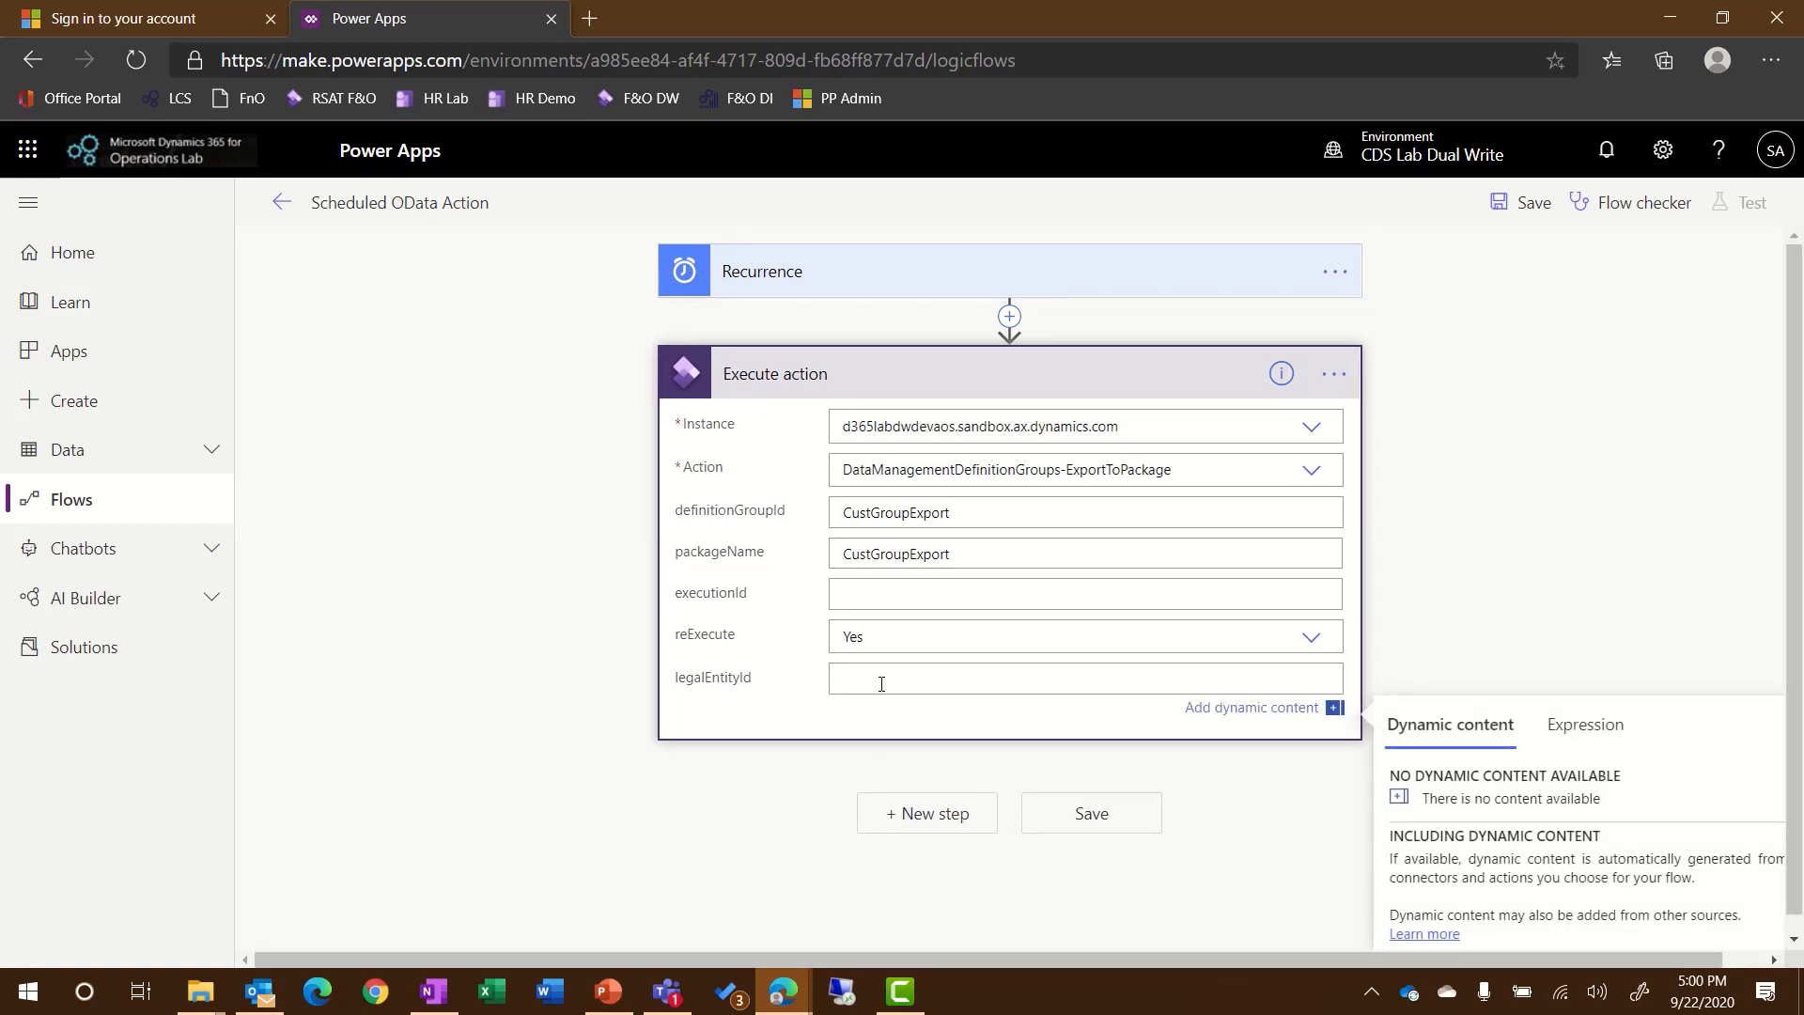
text(USMF)
key(Tab)
Add a Parse JSON step with Content set to the body/OutputParameters dynamic output
click(953, 812)
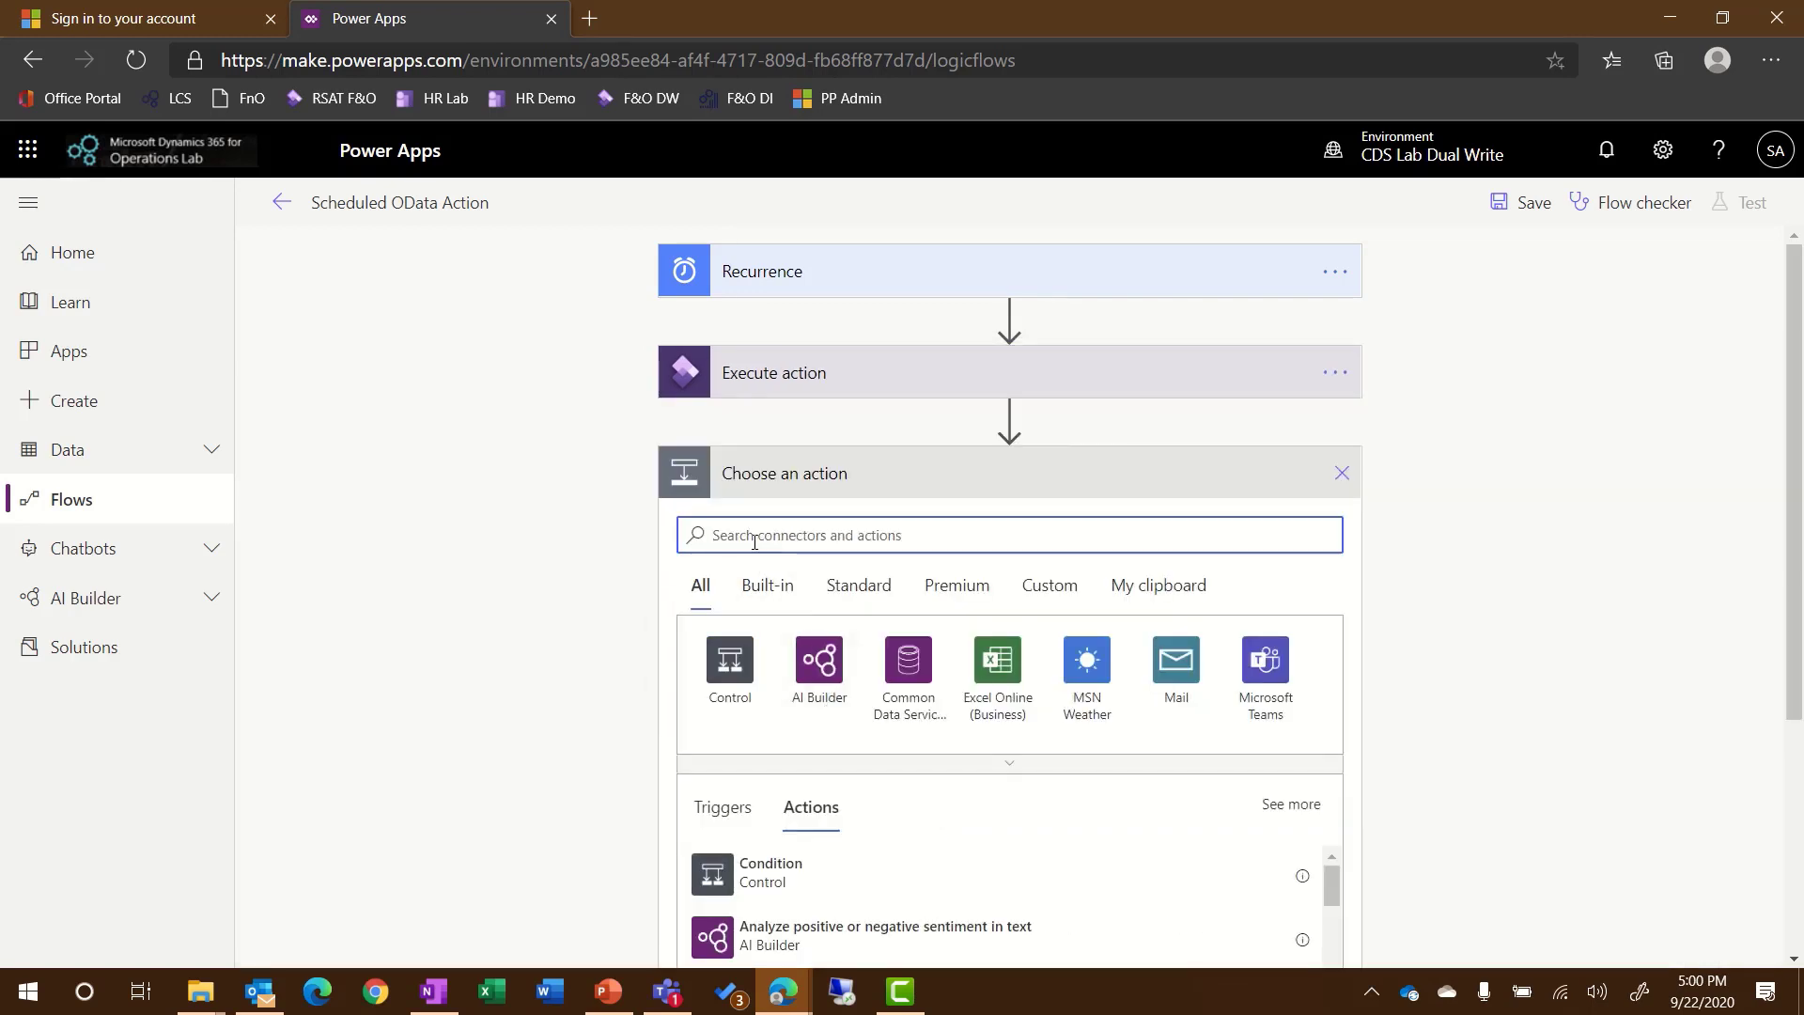
text(parse)
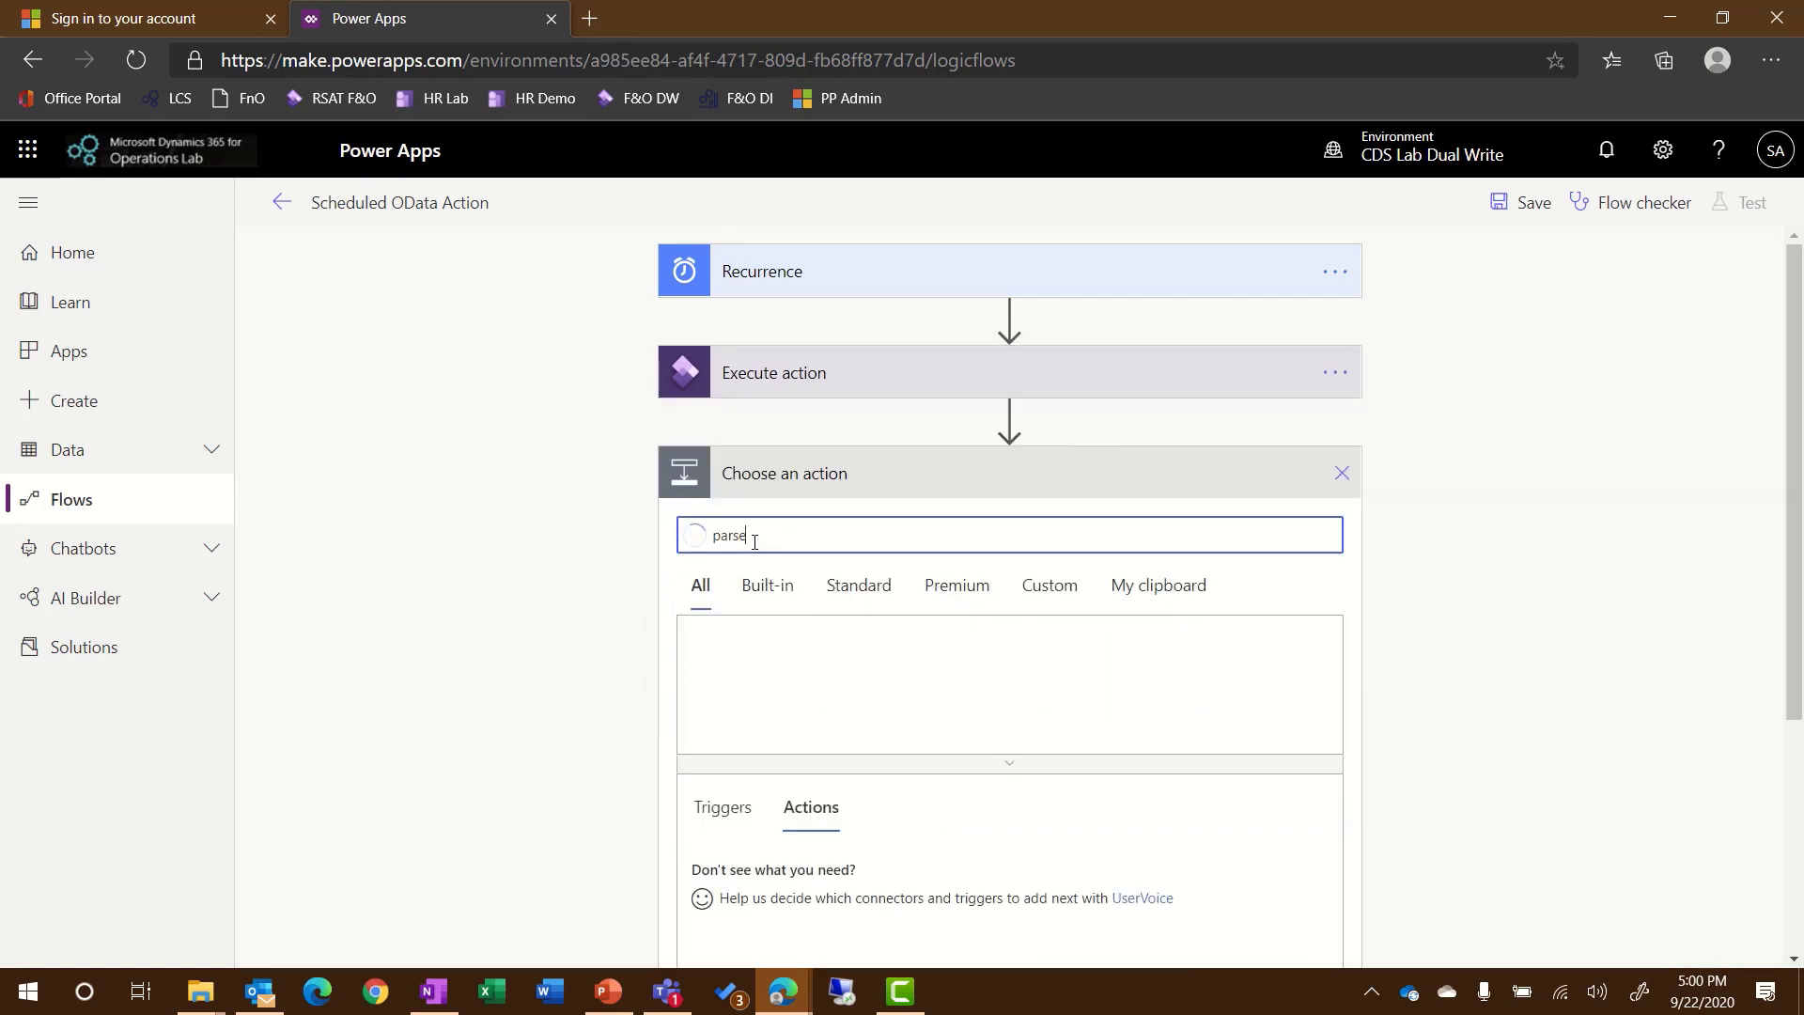
scroll(723, 658, down, 1)
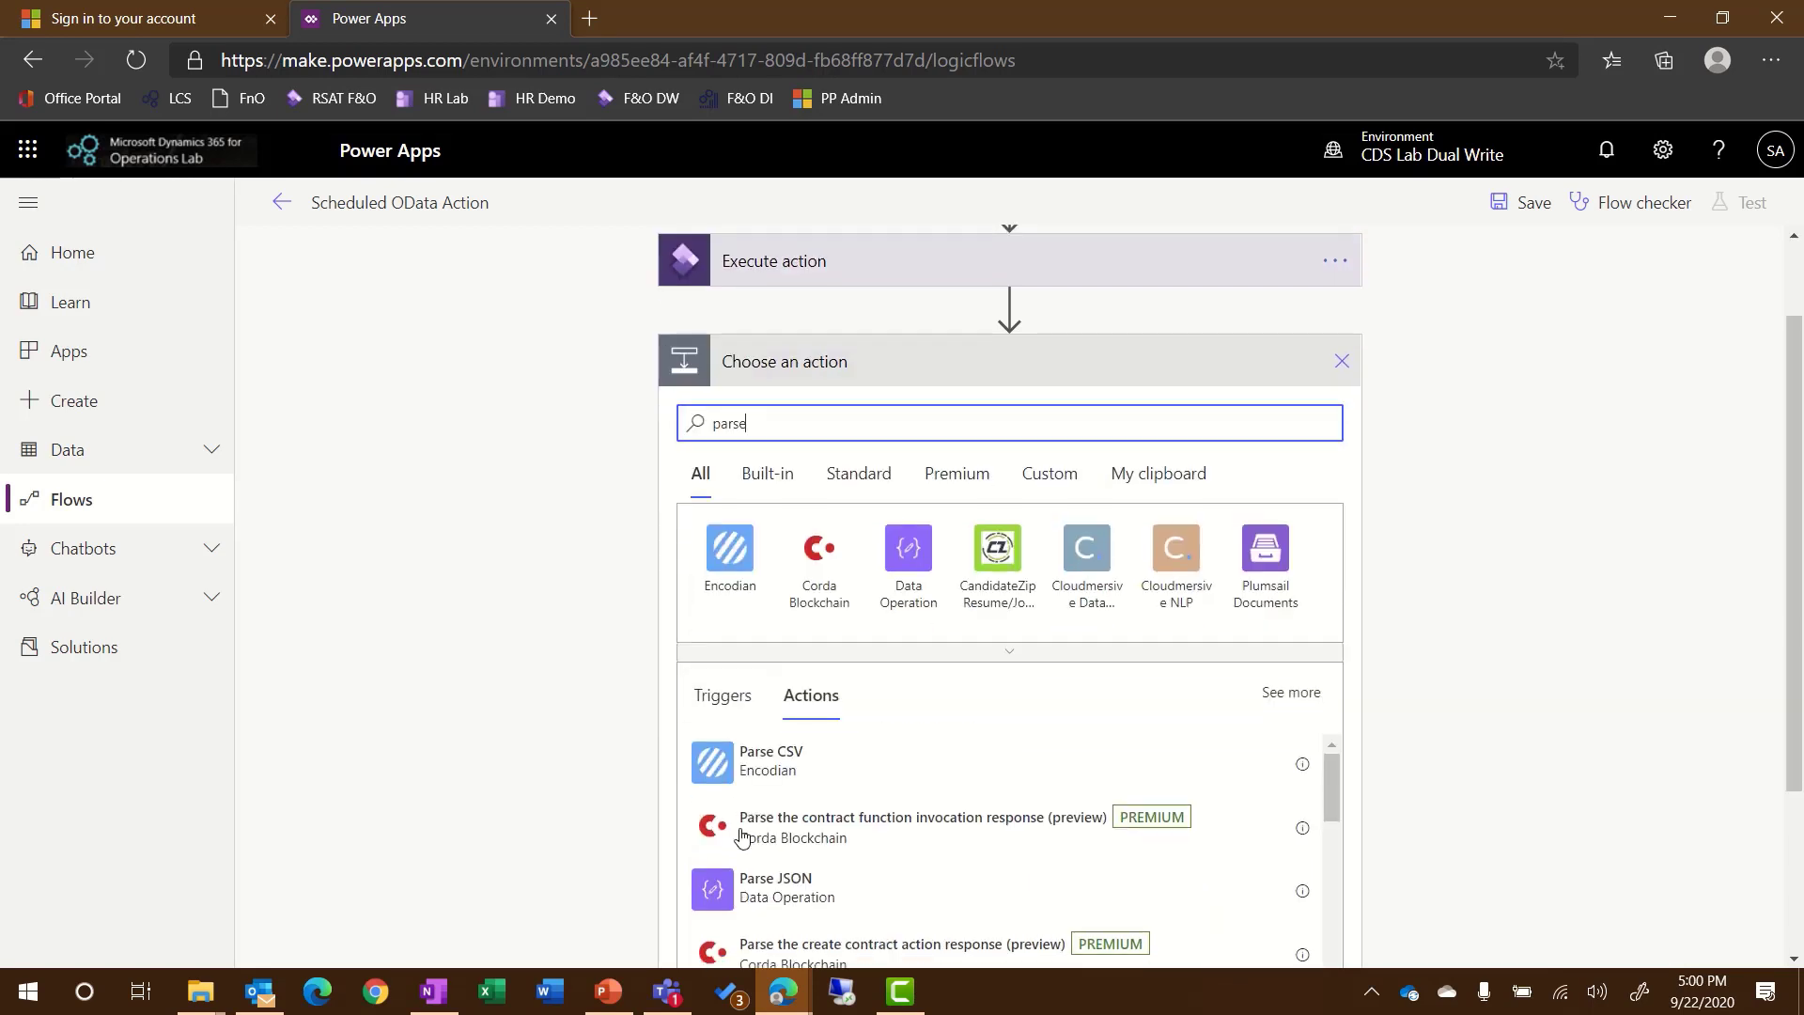
click(719, 902)
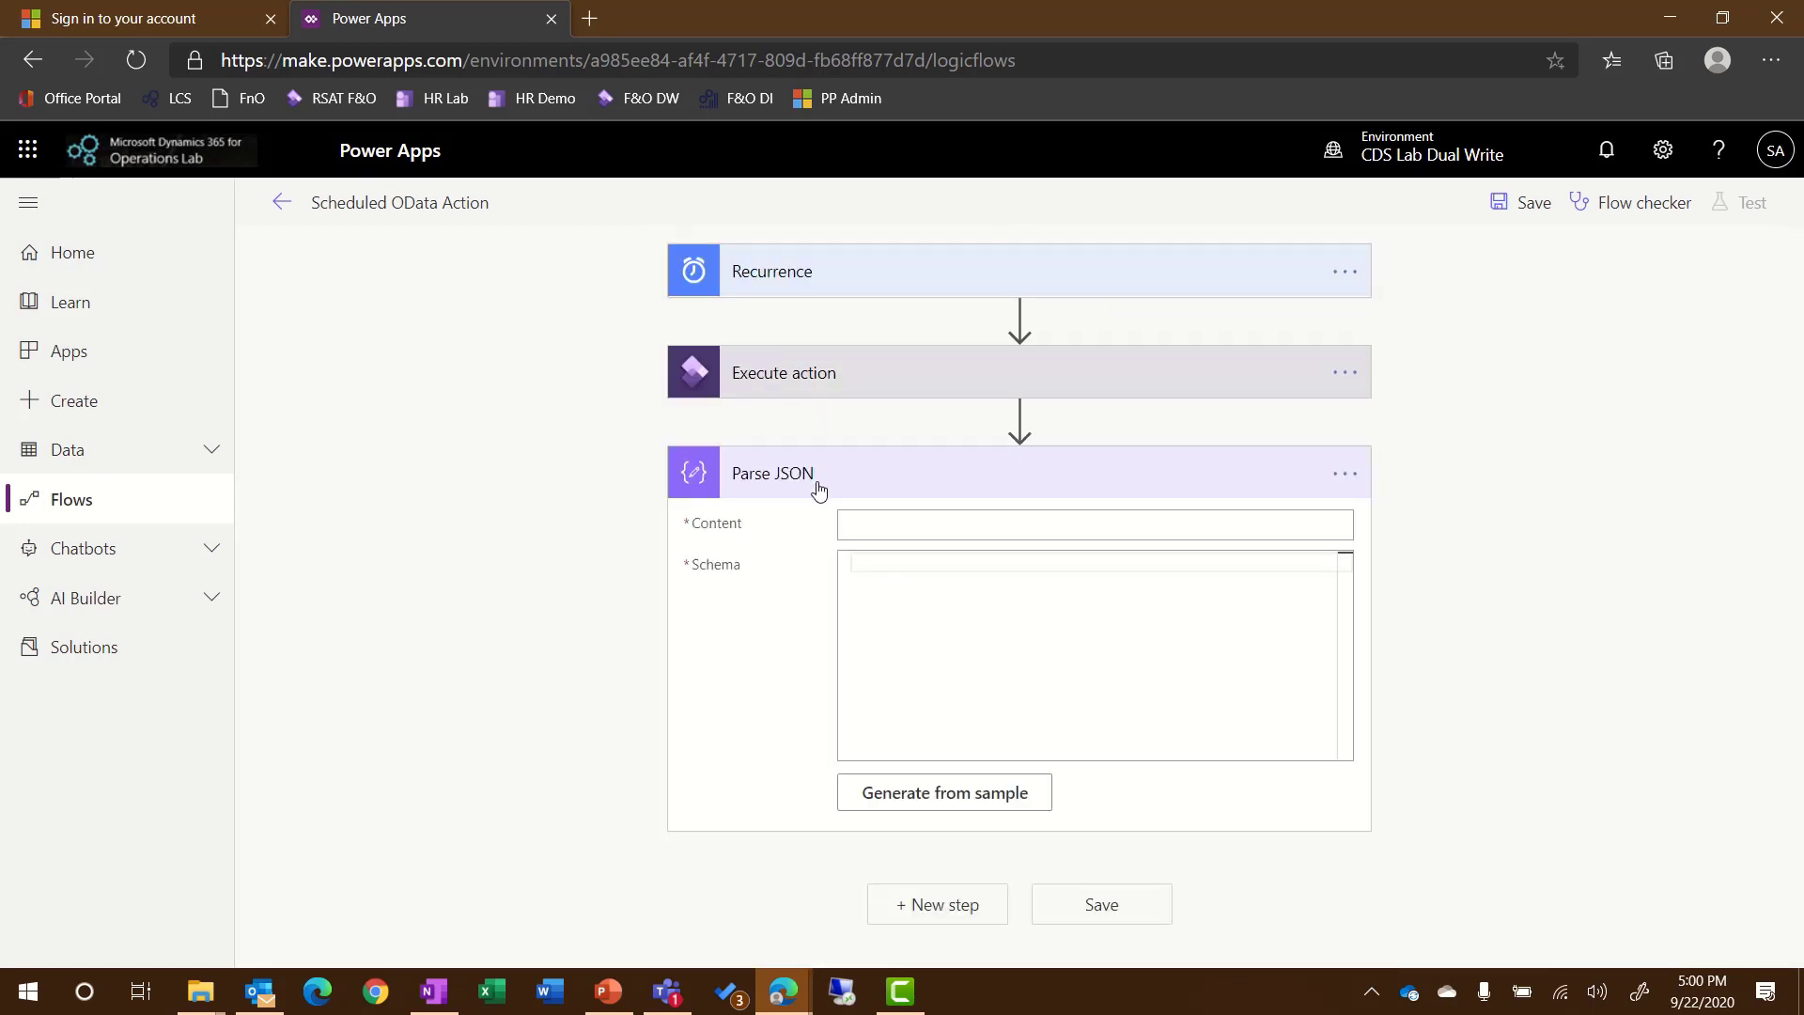
click(867, 530)
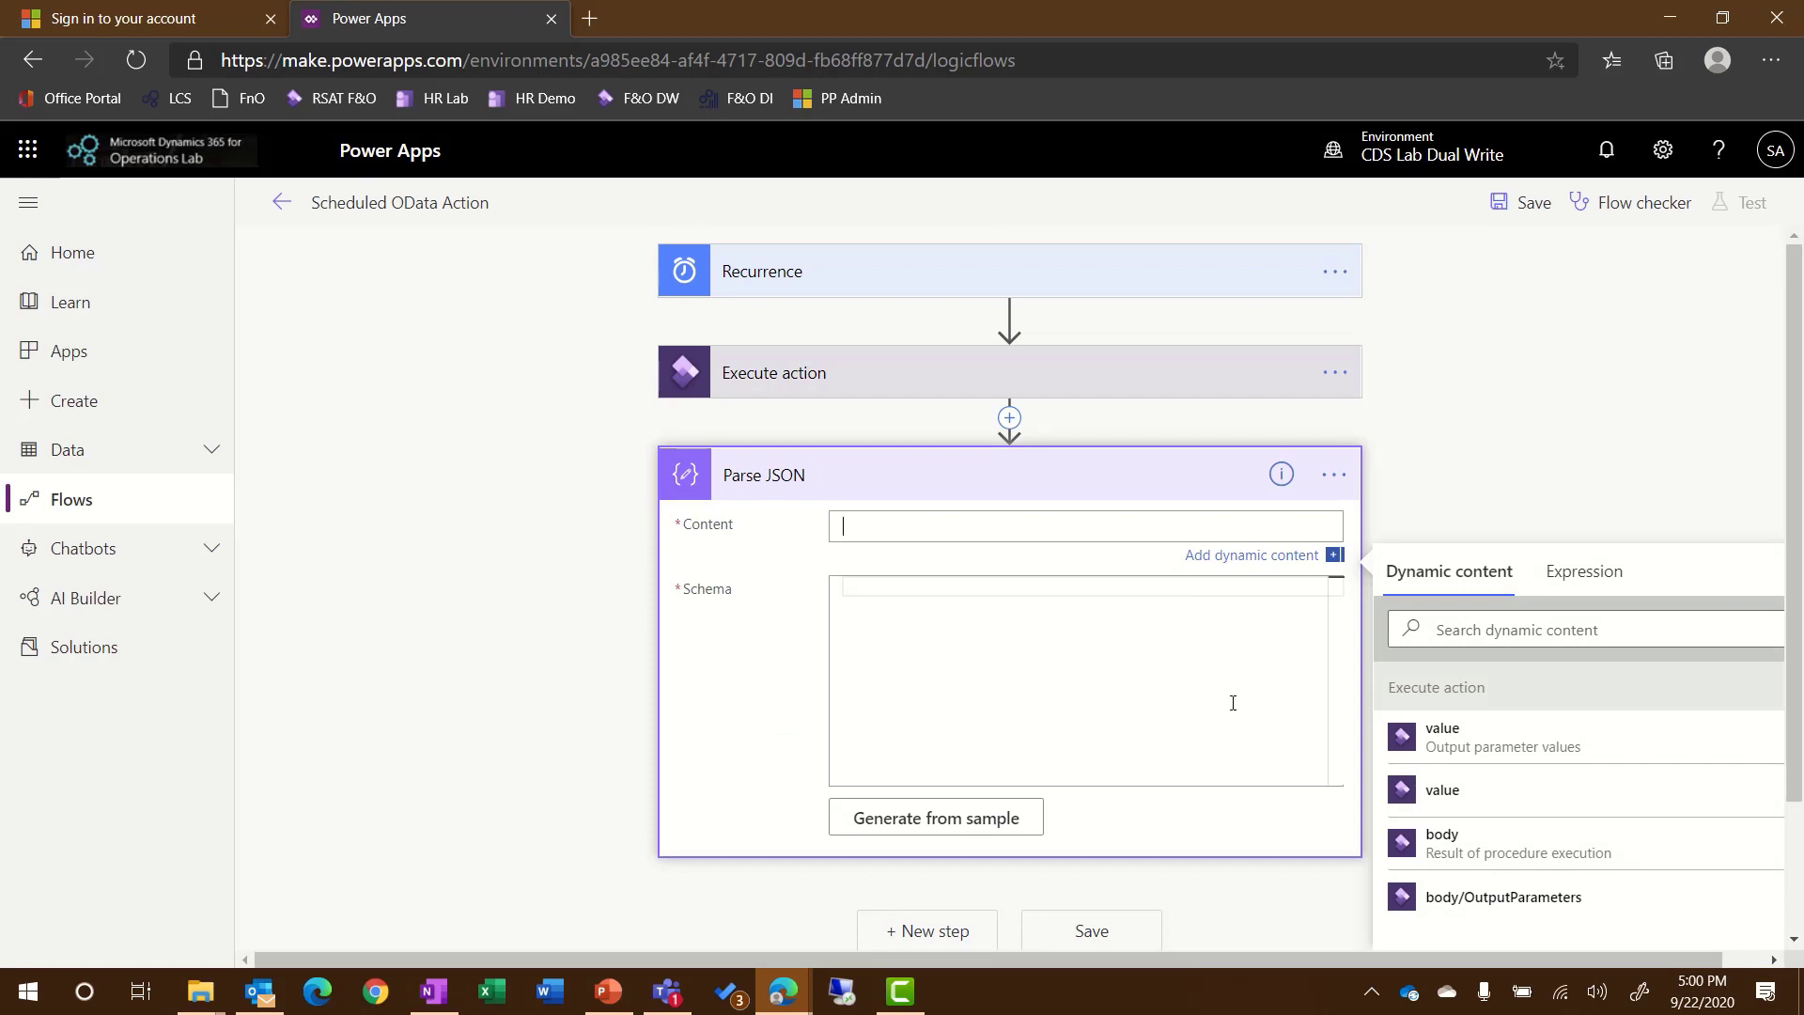
click(1488, 900)
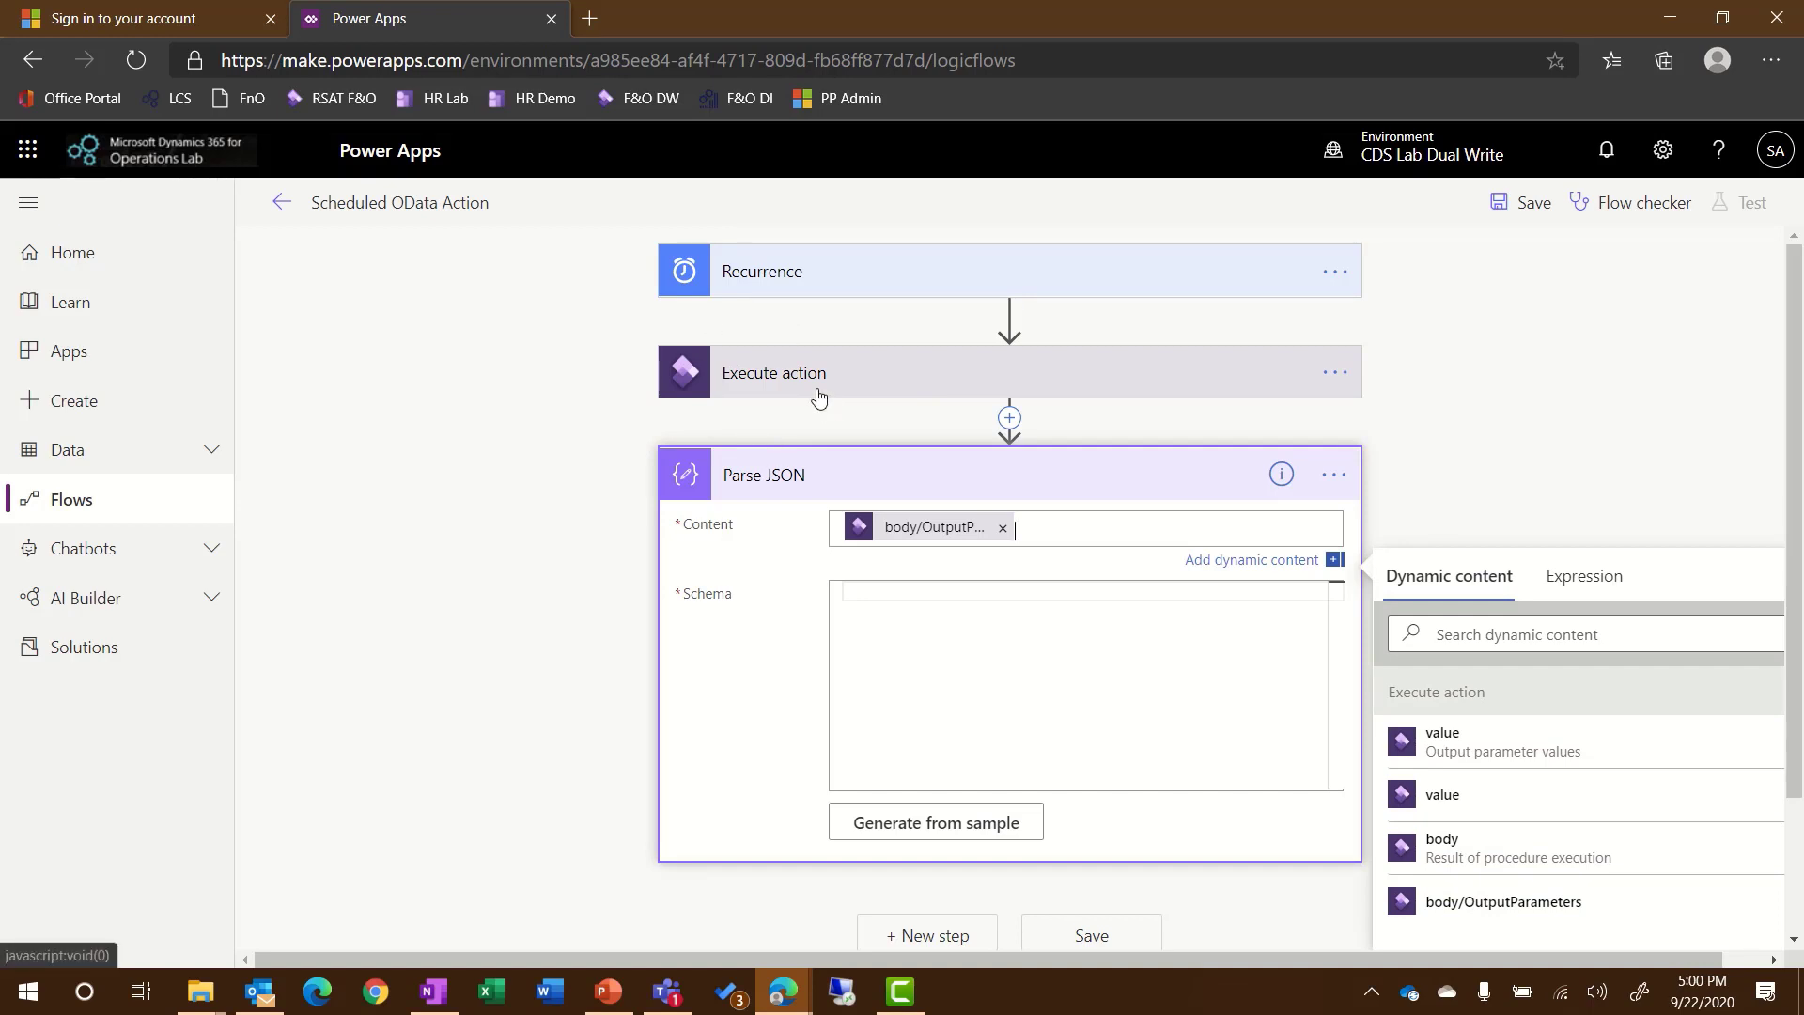
click(859, 596)
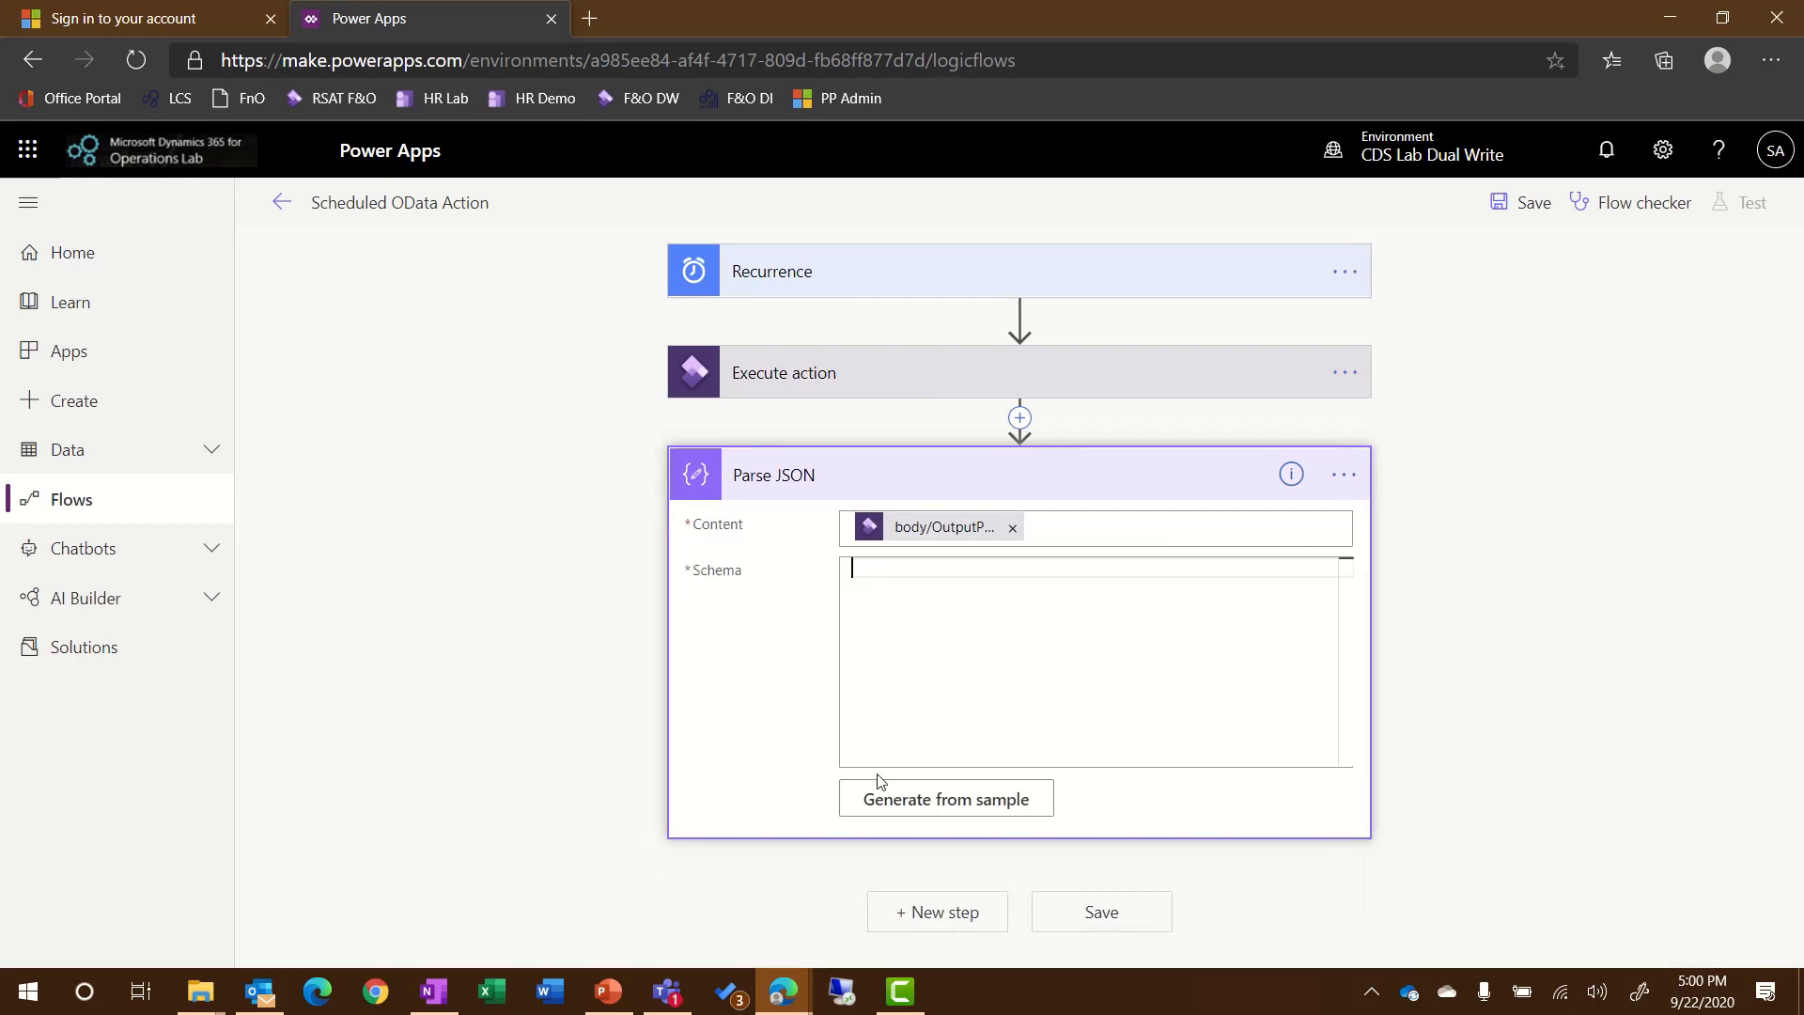
click(888, 799)
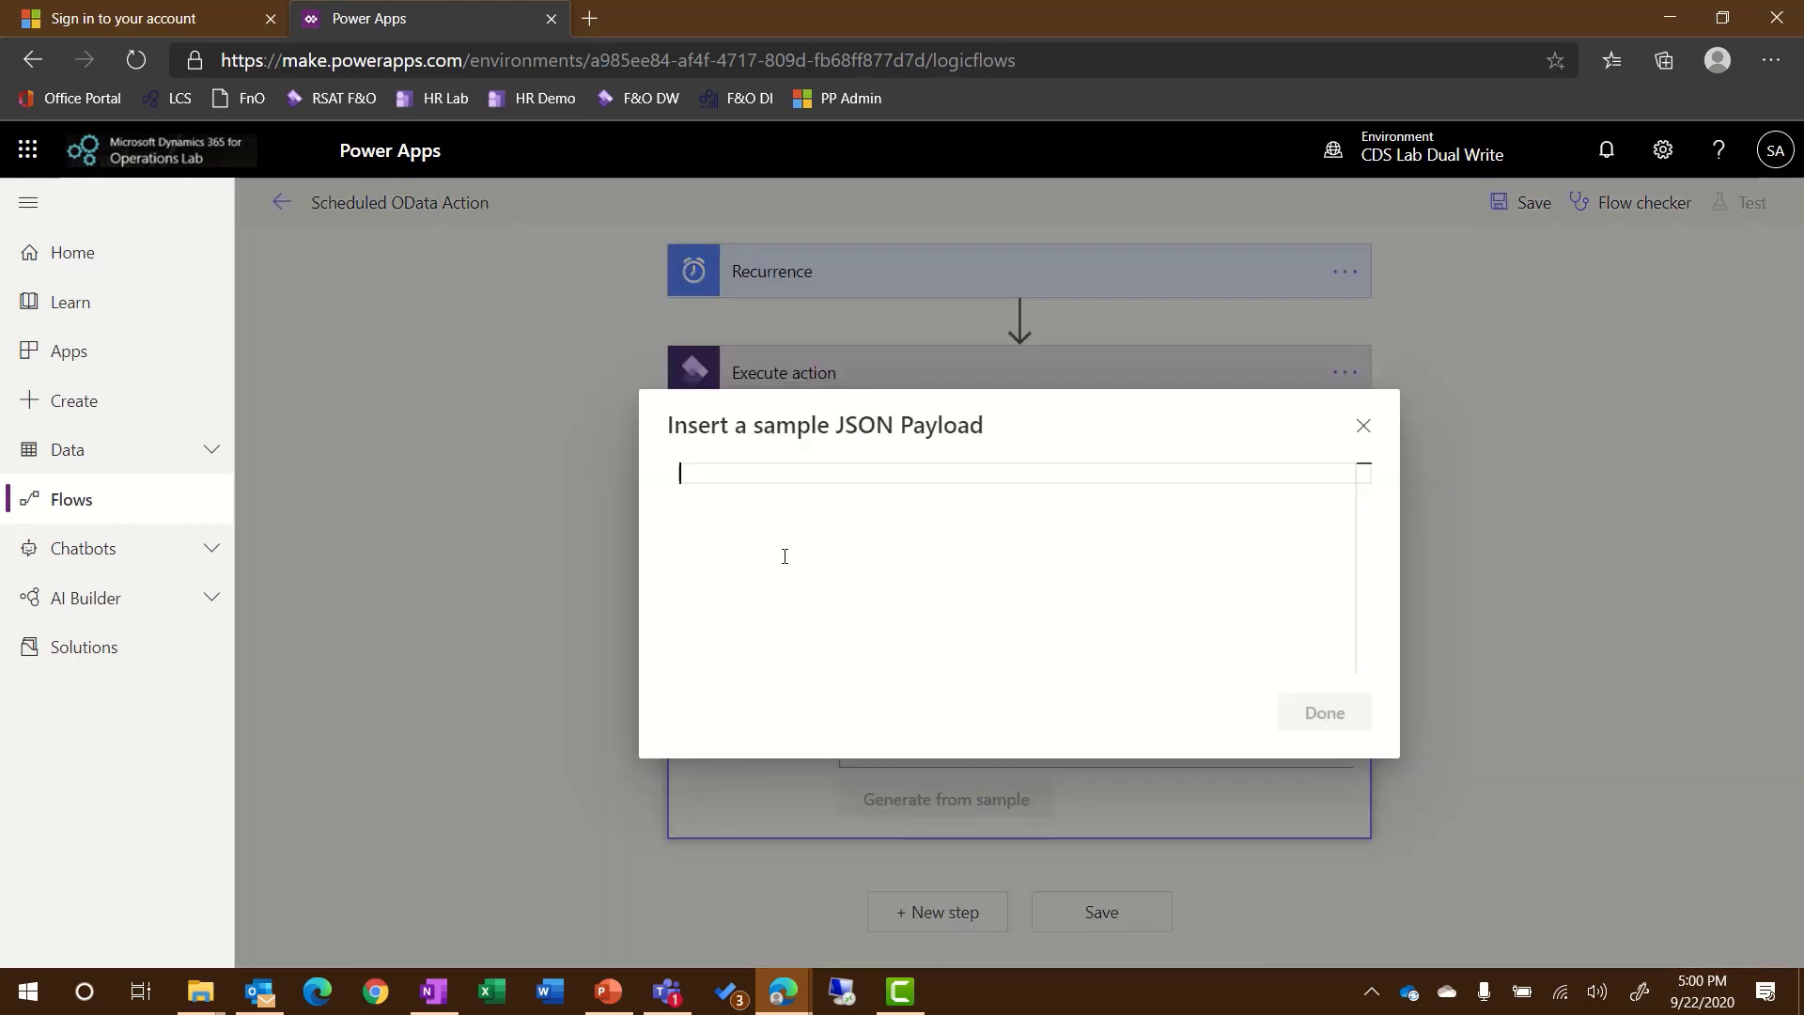
key(ctrl+v)
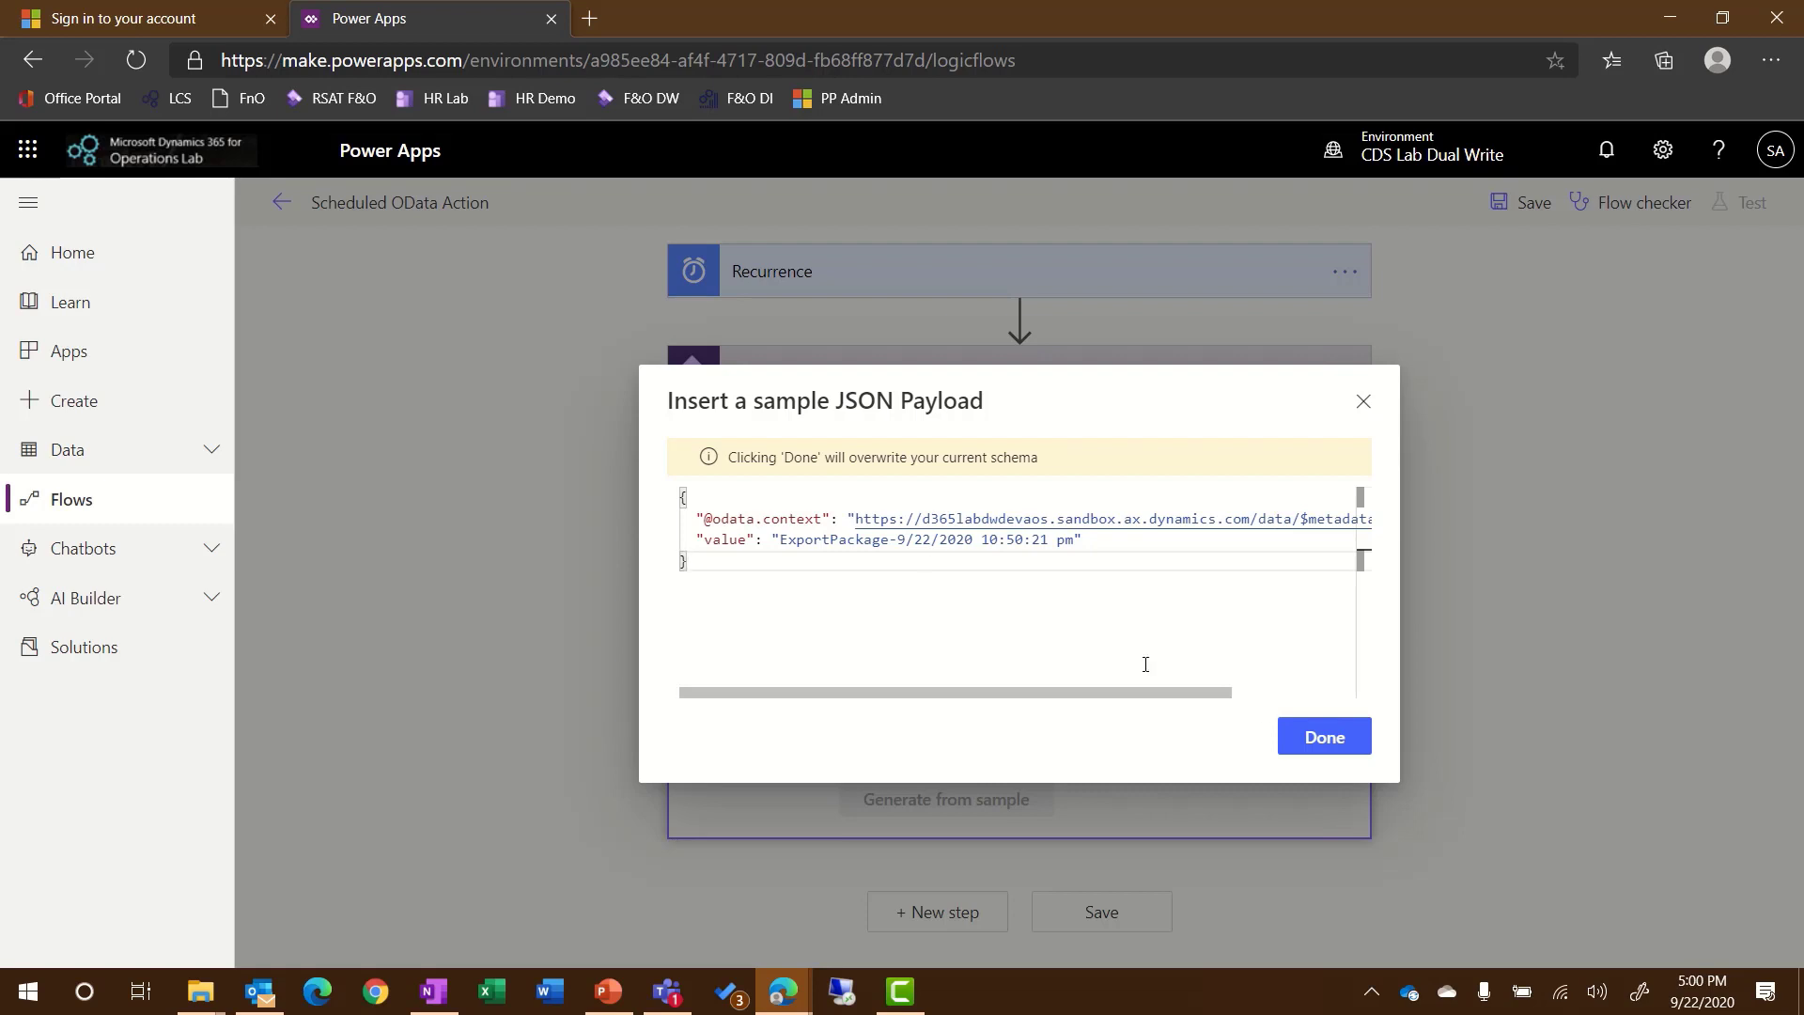
click(1337, 737)
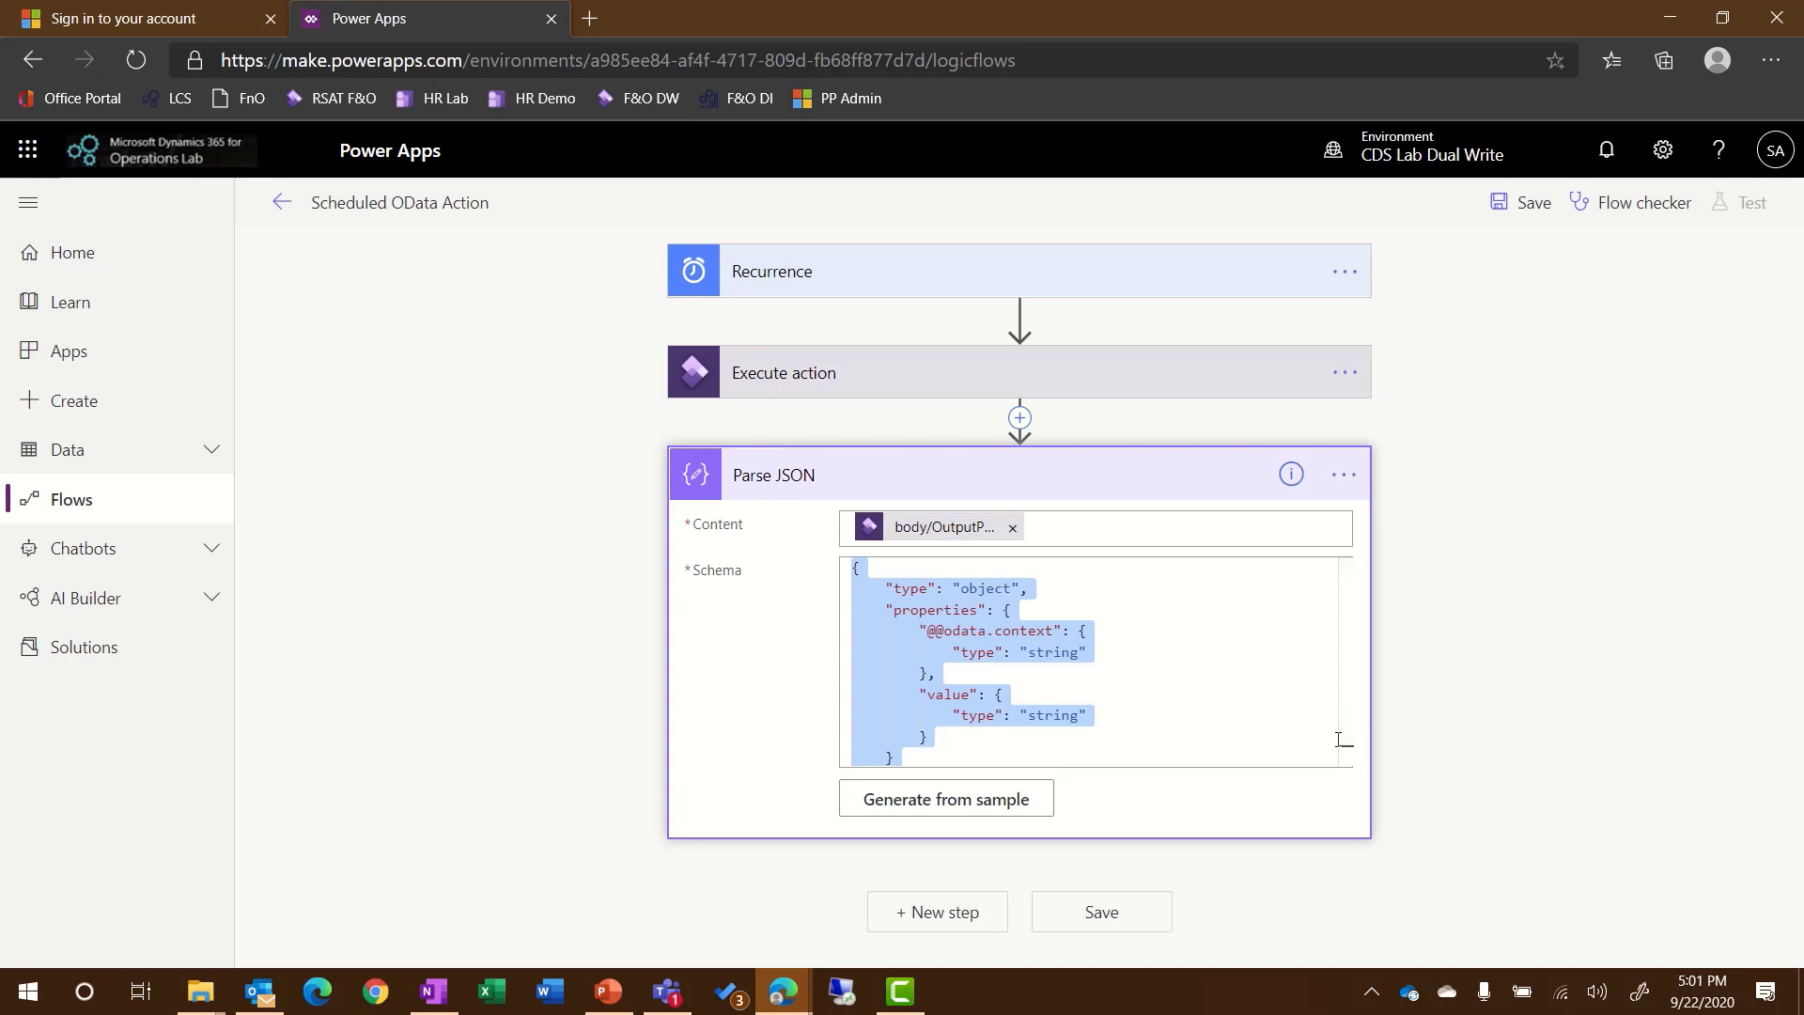
click(1078, 697)
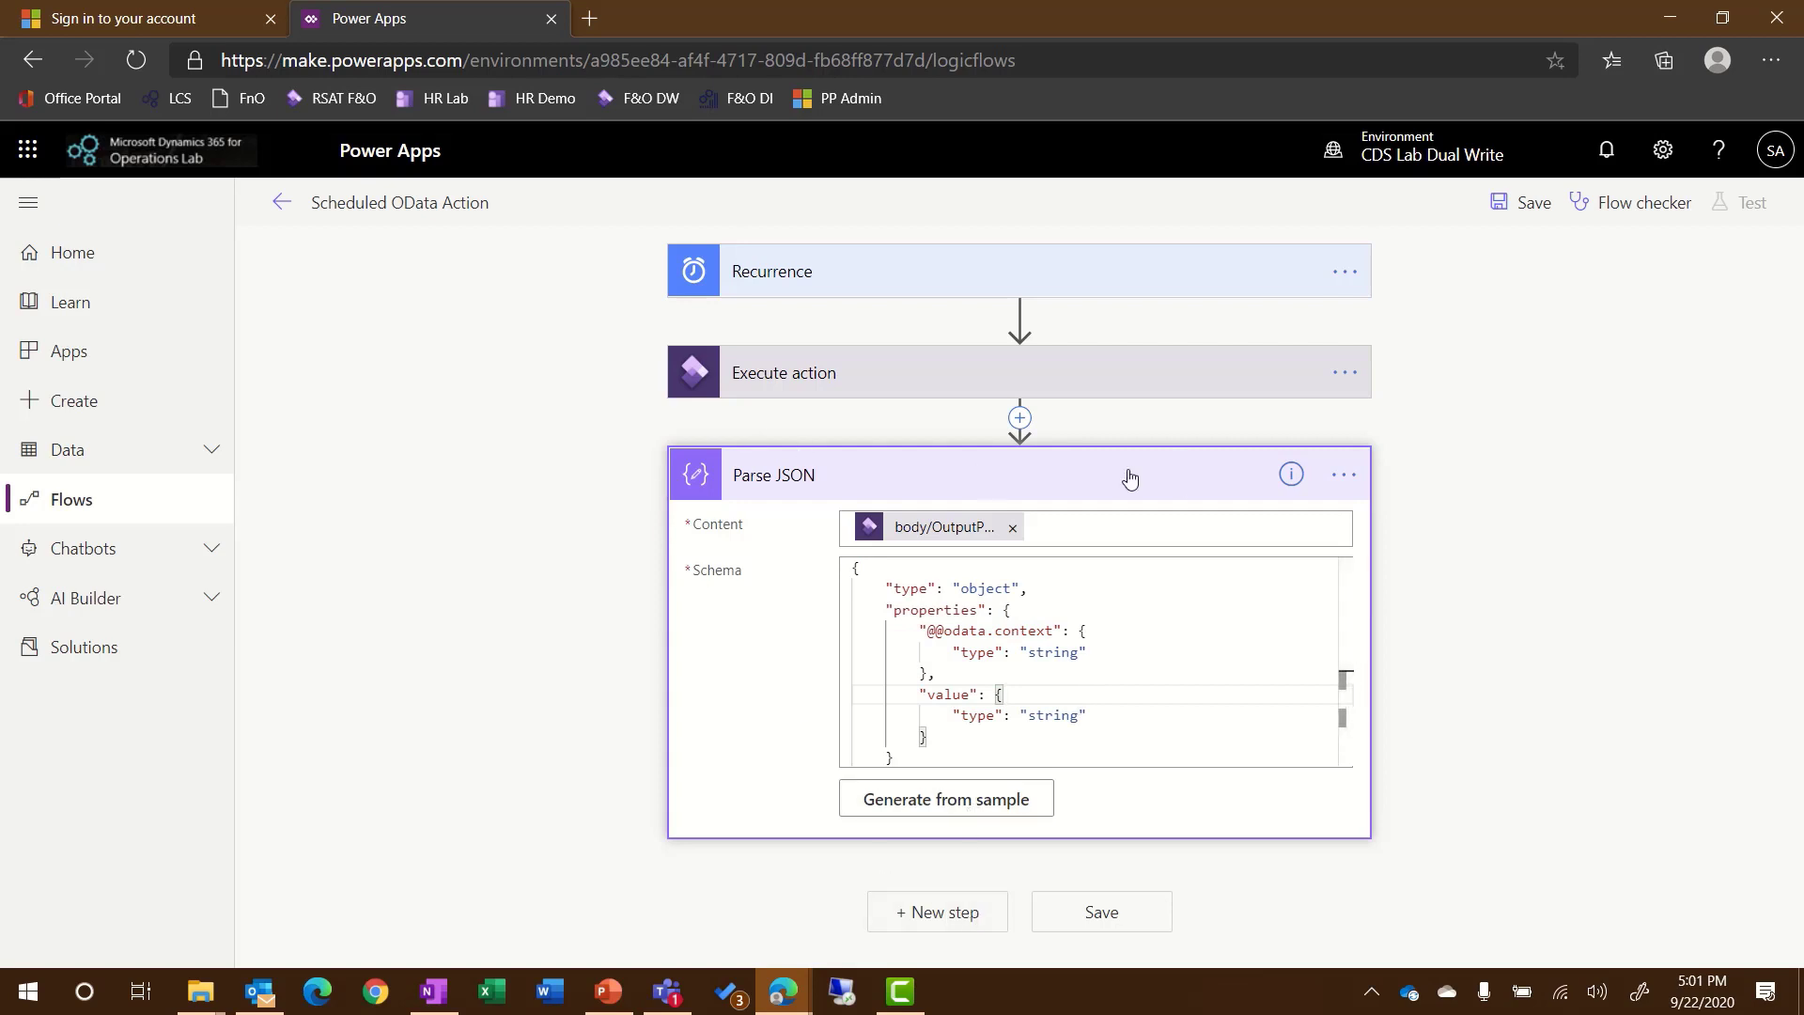
Add a Notifications 'Send me a mobile notification' step after Parse JSON
click(937, 911)
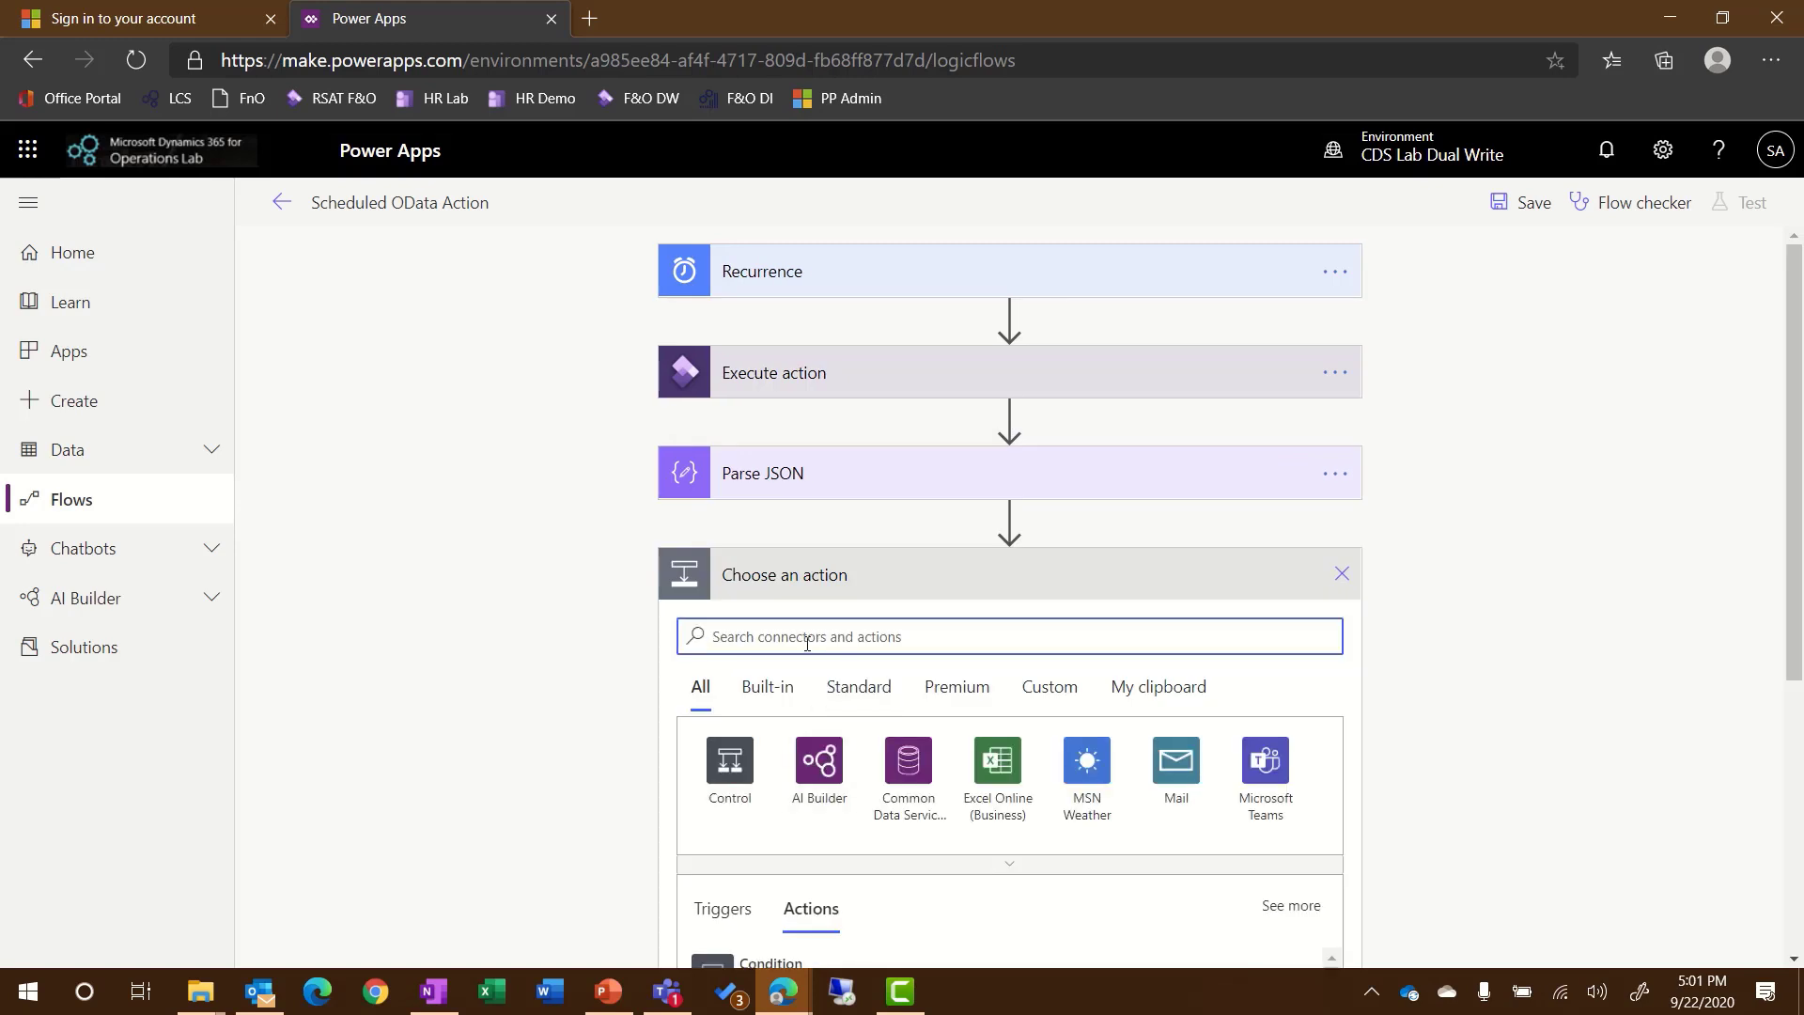
text(noti)
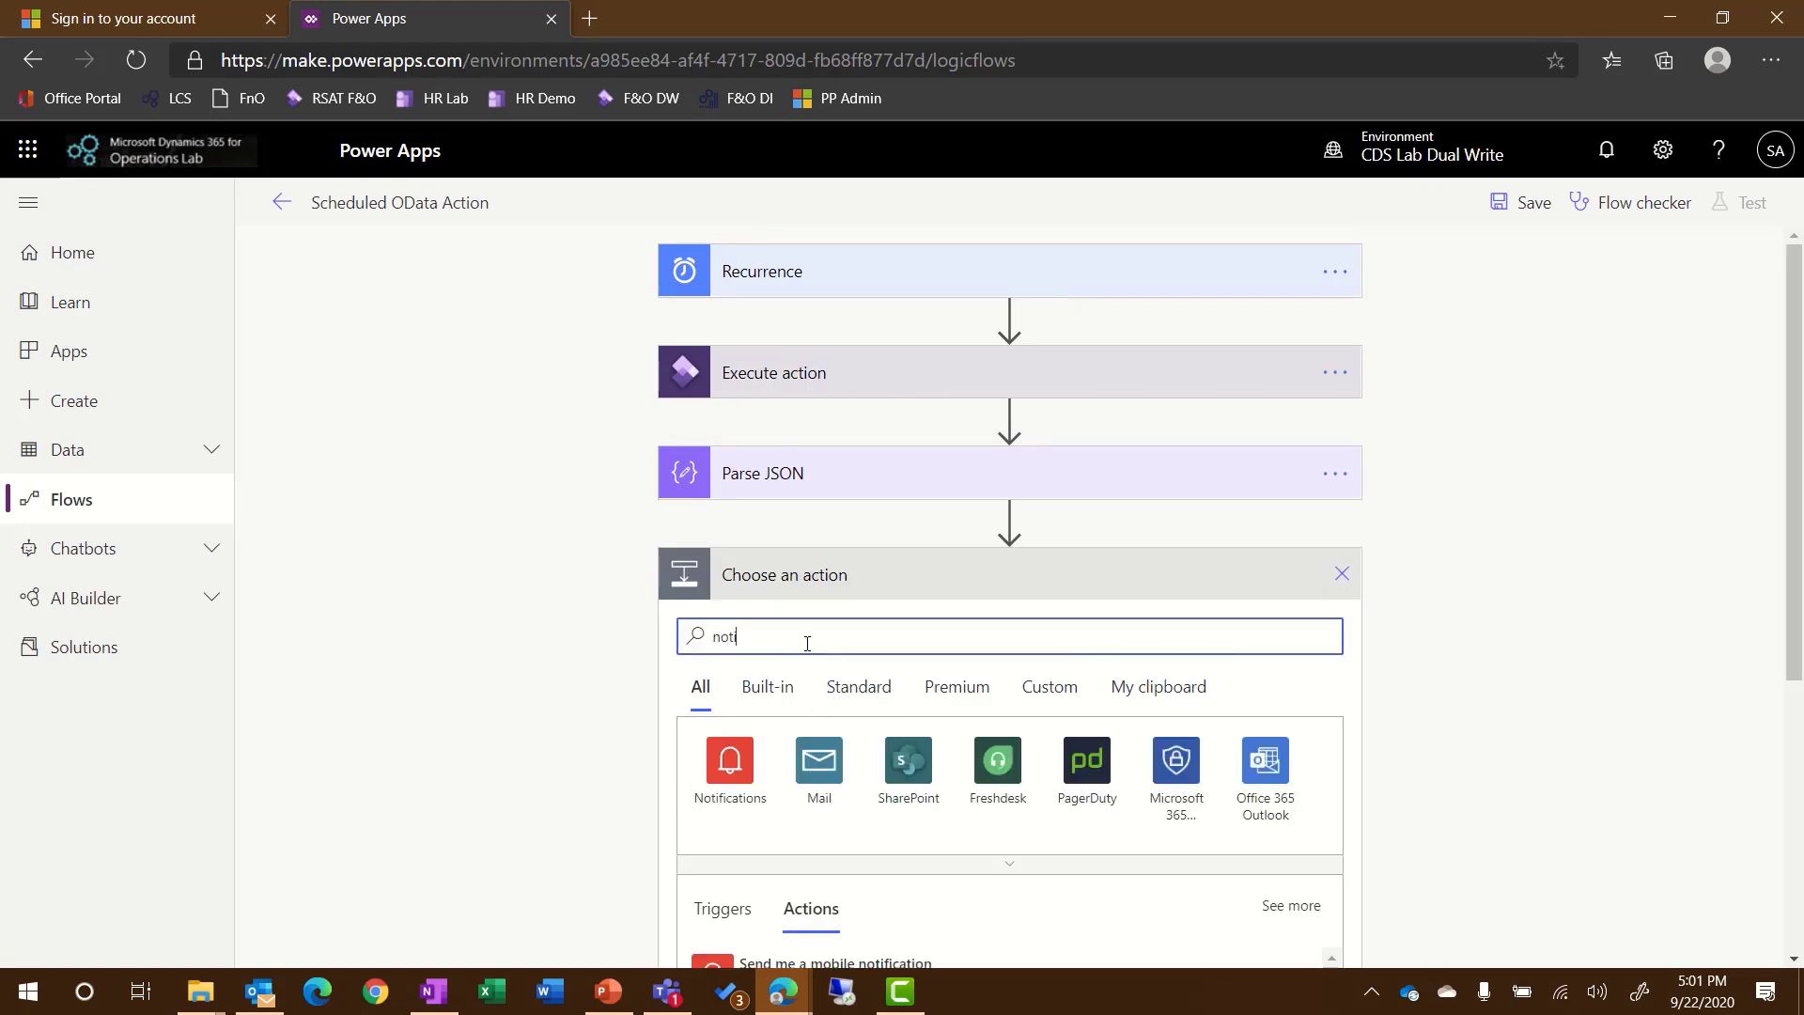
click(732, 763)
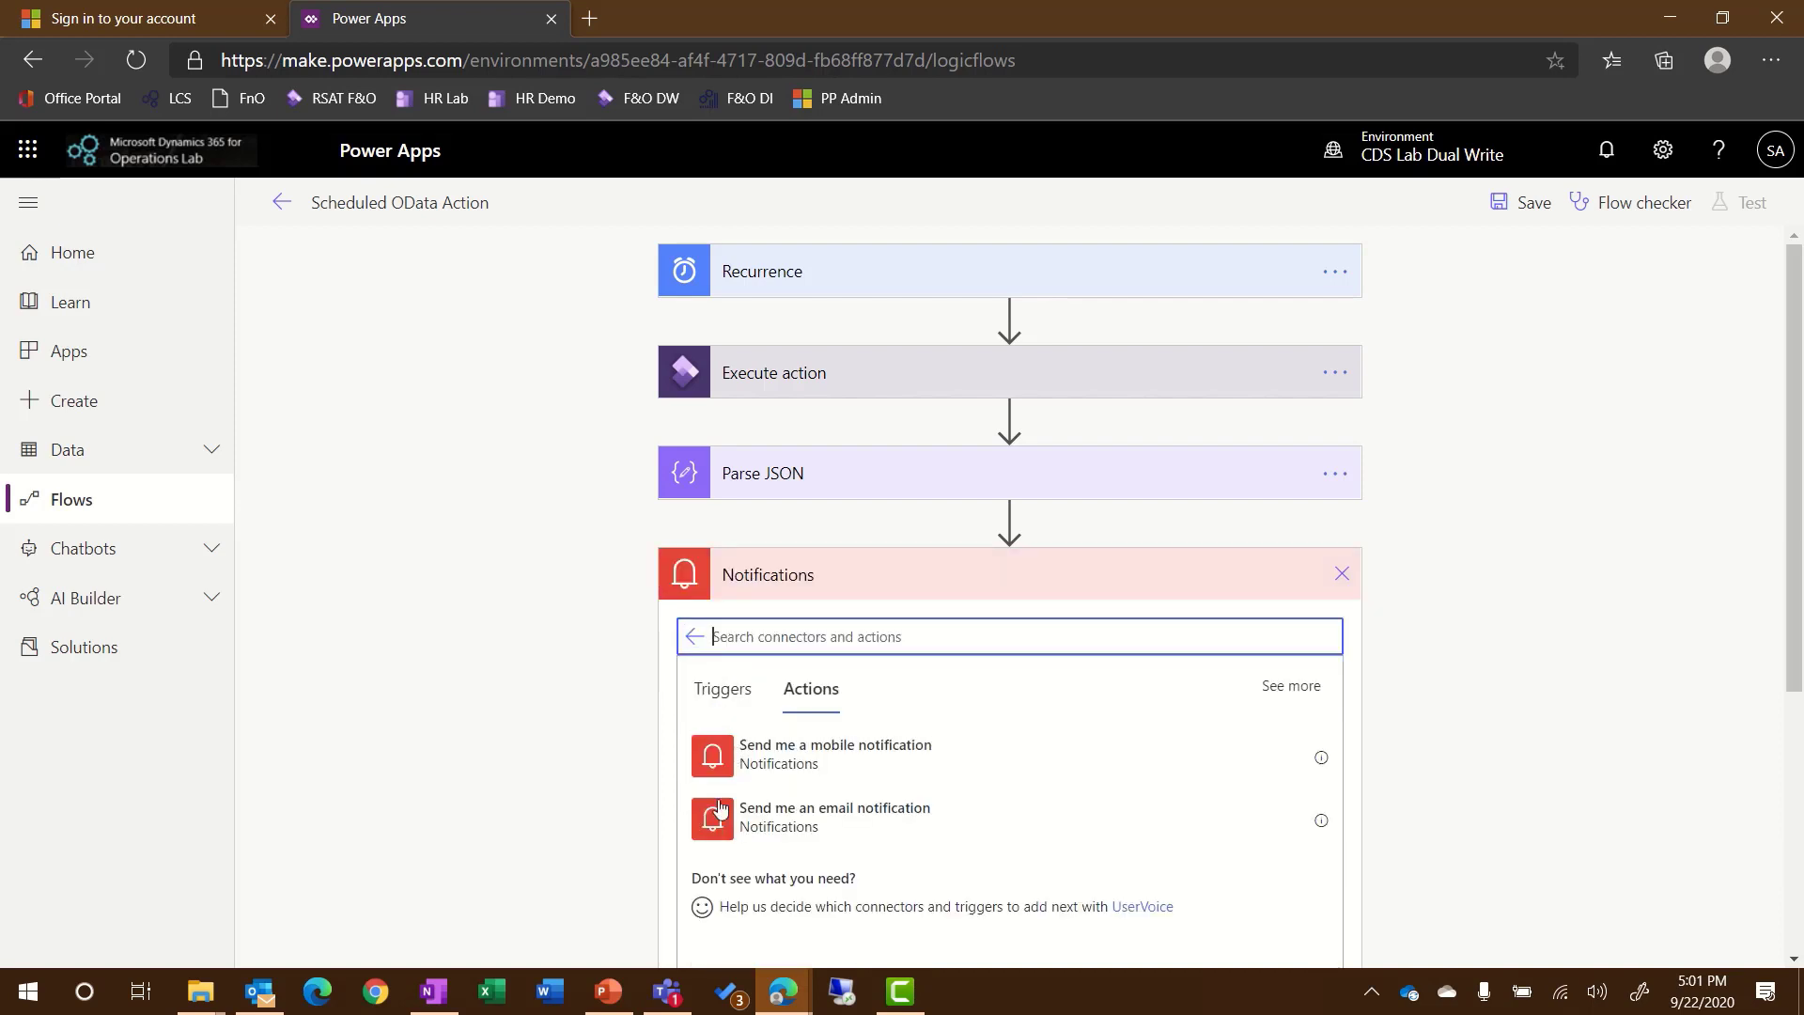
click(768, 768)
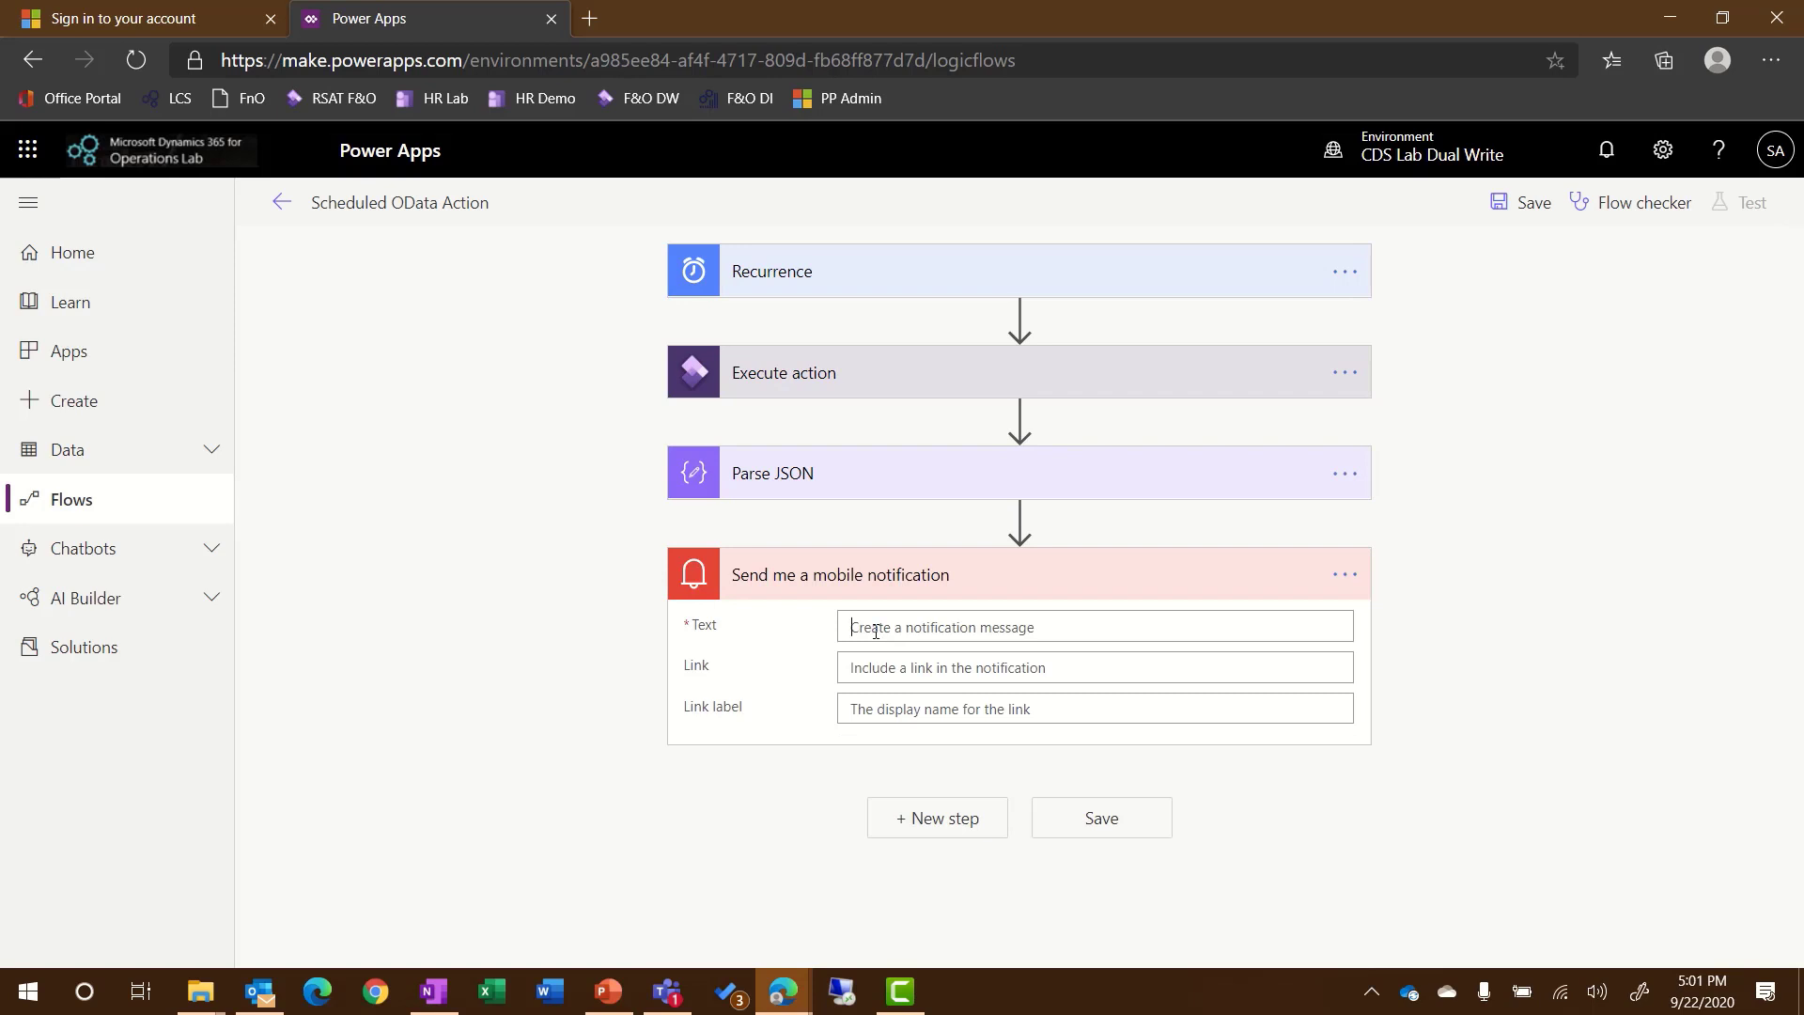
Set the message to the parsed value plus 'has been exported.' and save the flow
click(875, 632)
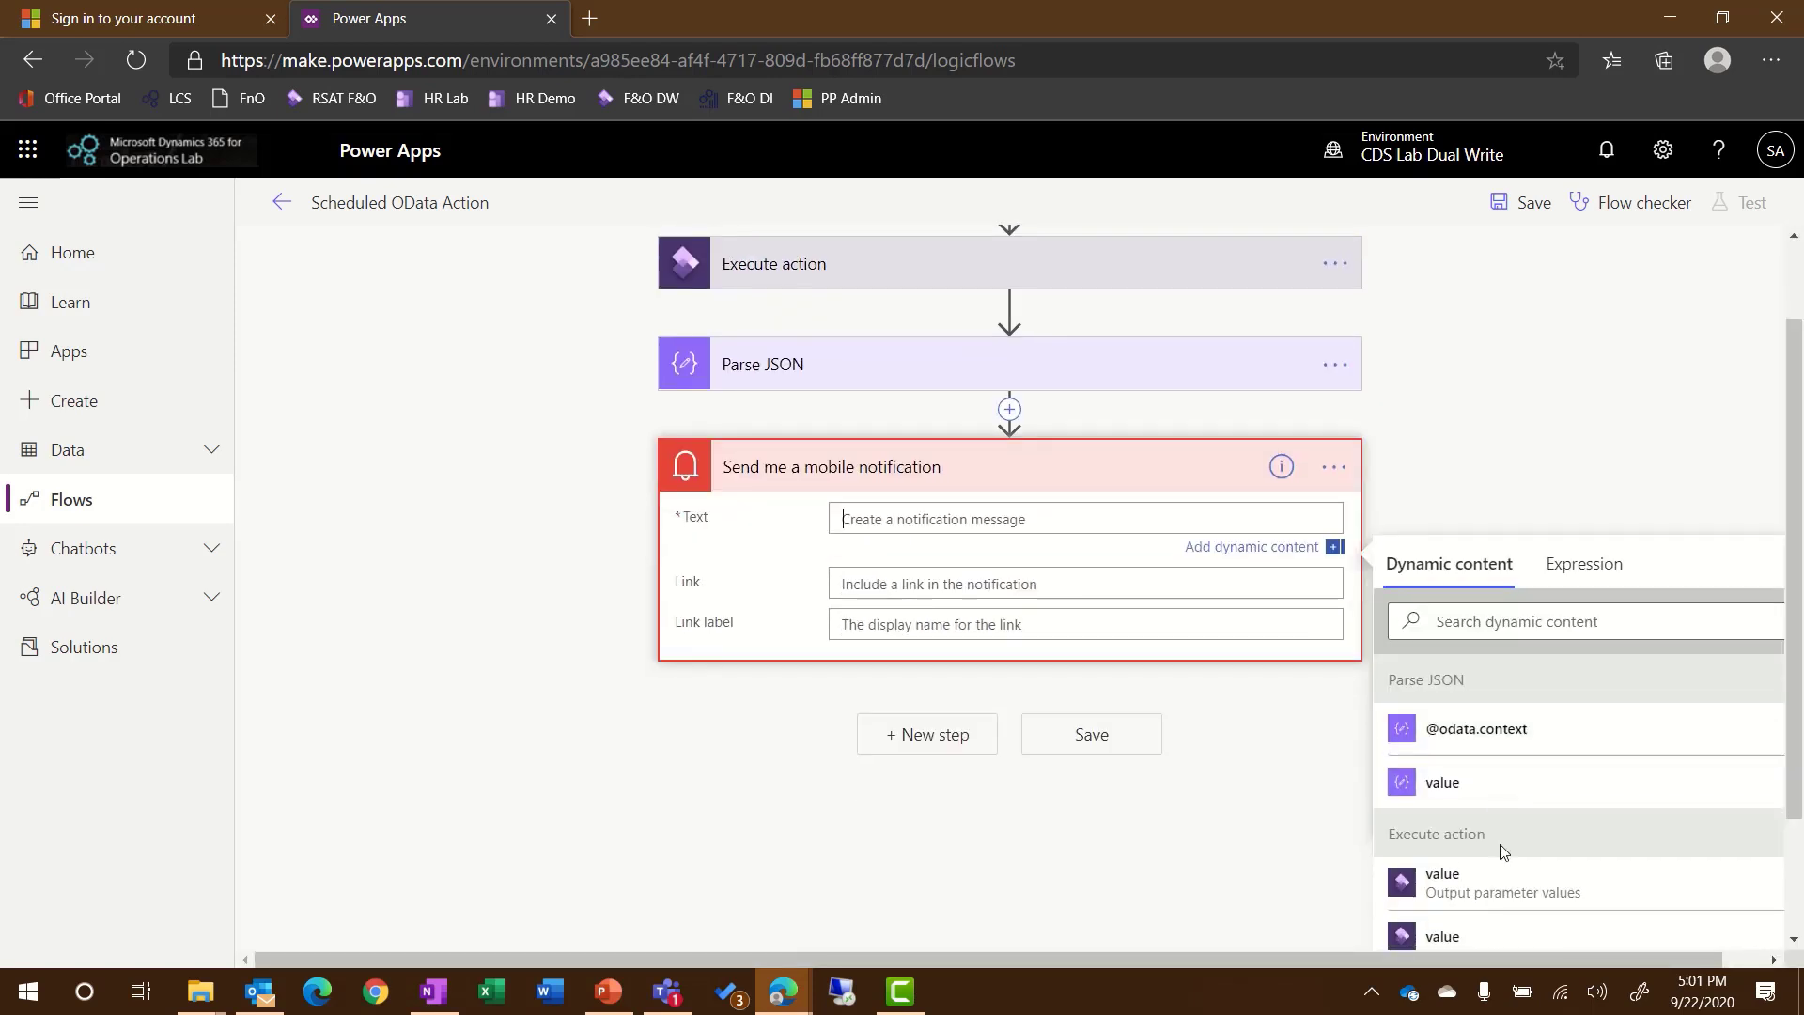
click(1439, 783)
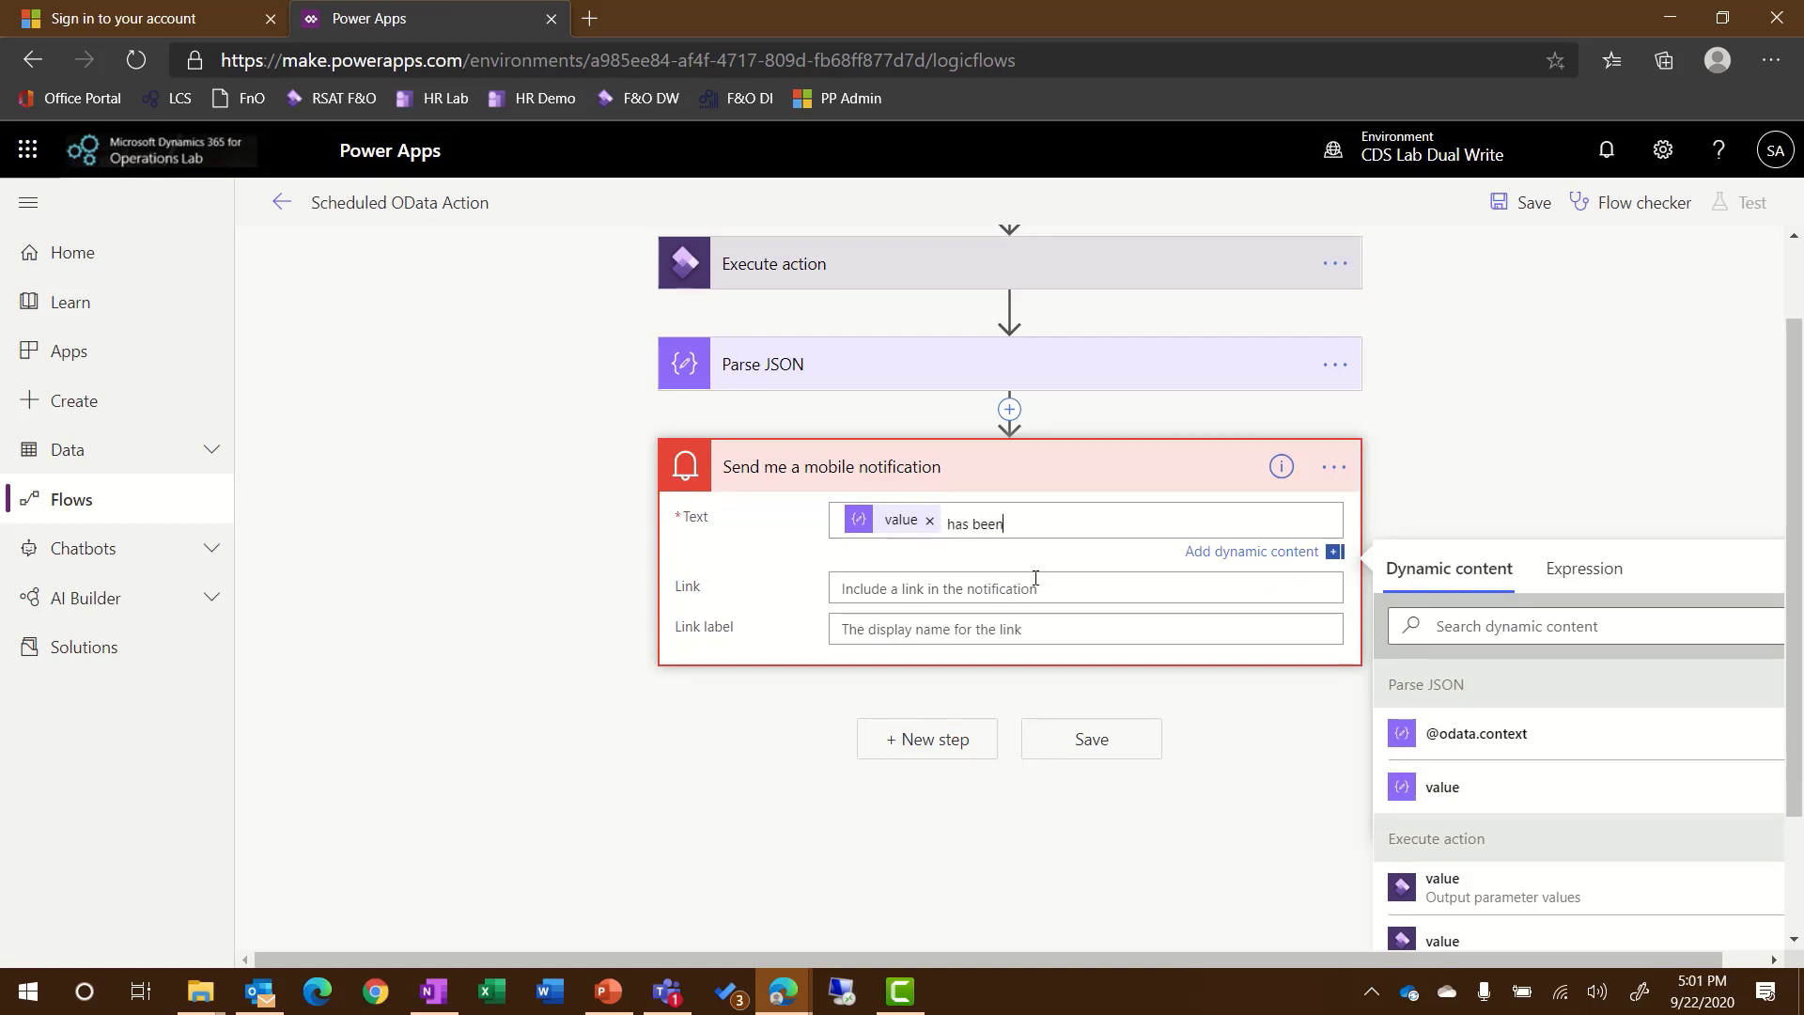
text(has been exported.)
click(1076, 749)
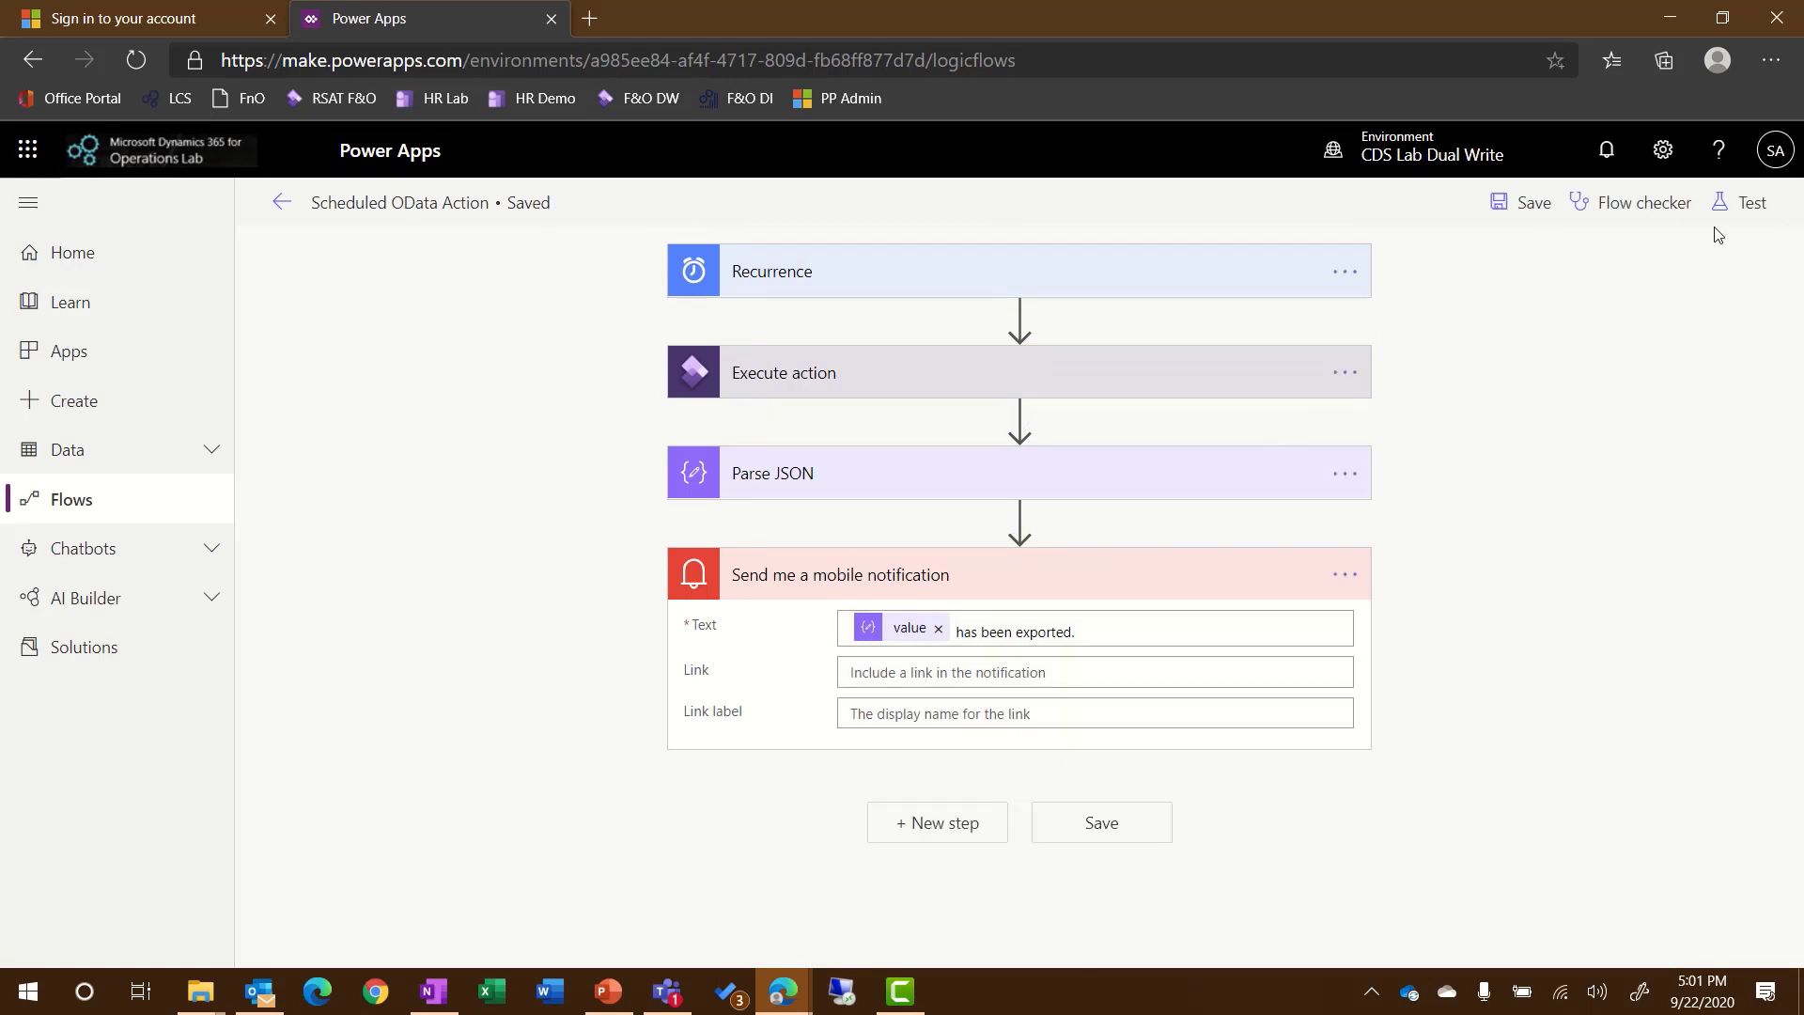
Run a manual test of the flow and confirm all four steps succeed
click(1736, 199)
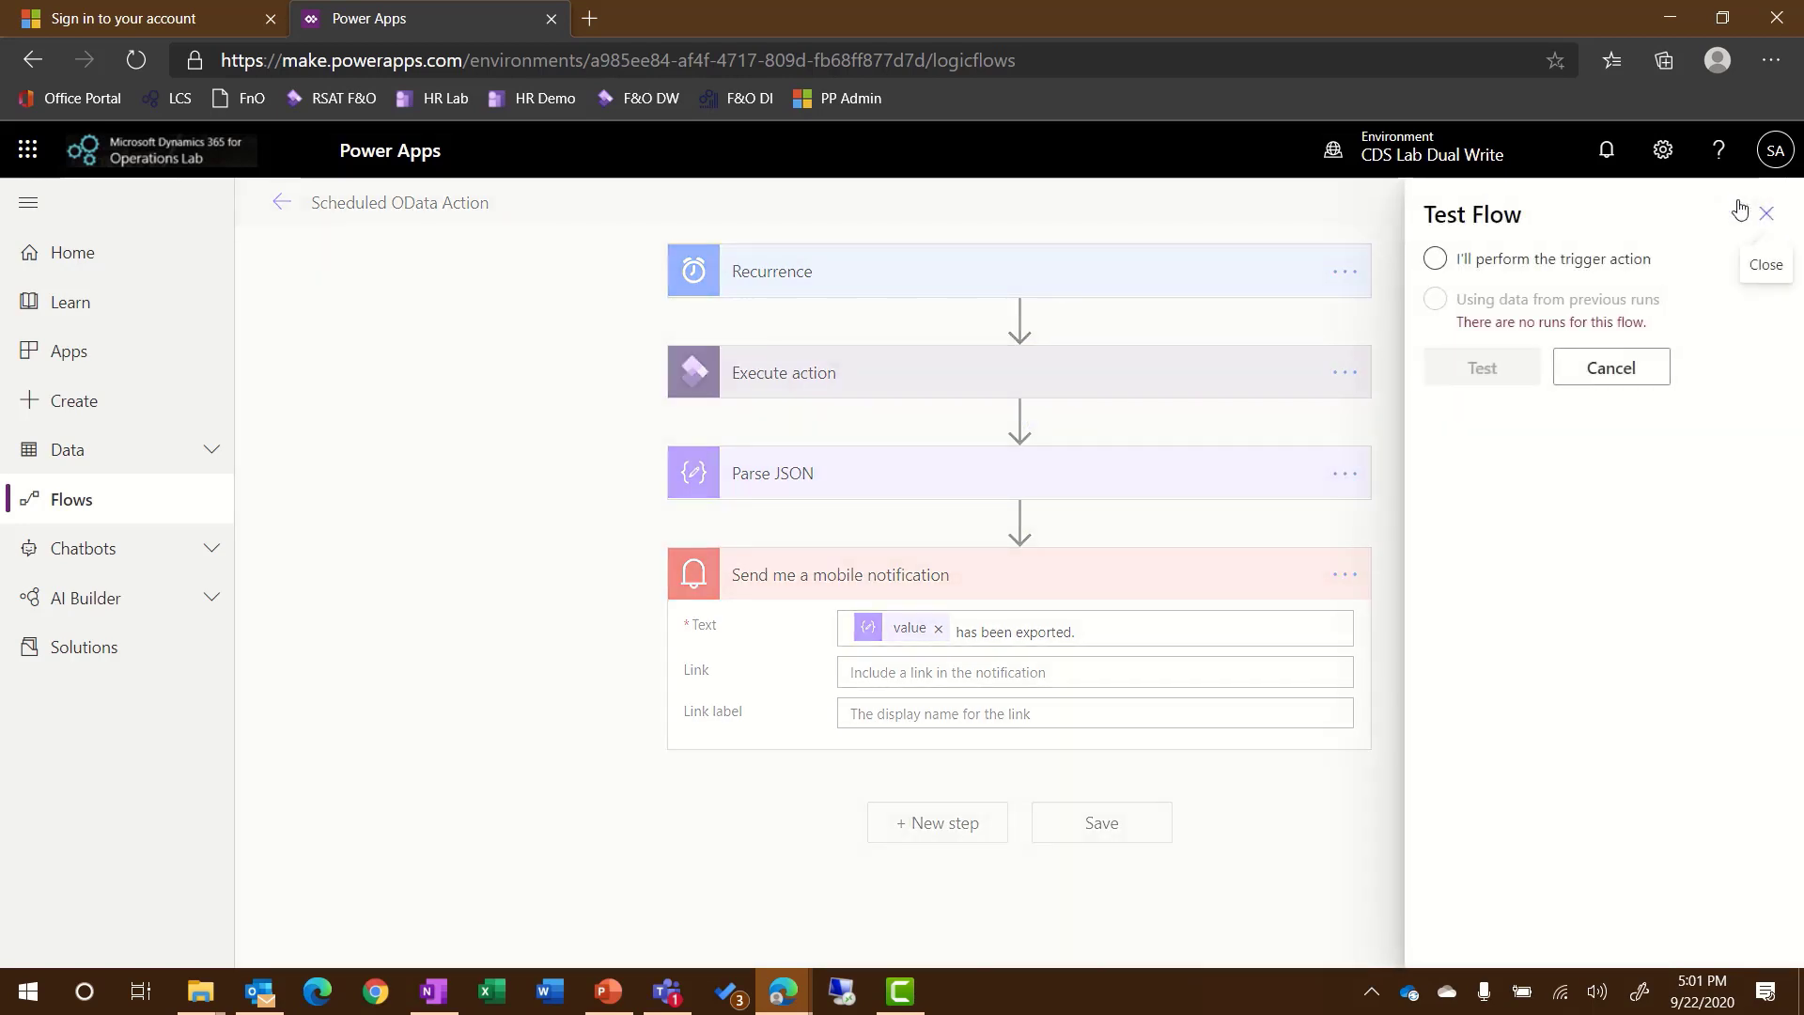
click(1433, 260)
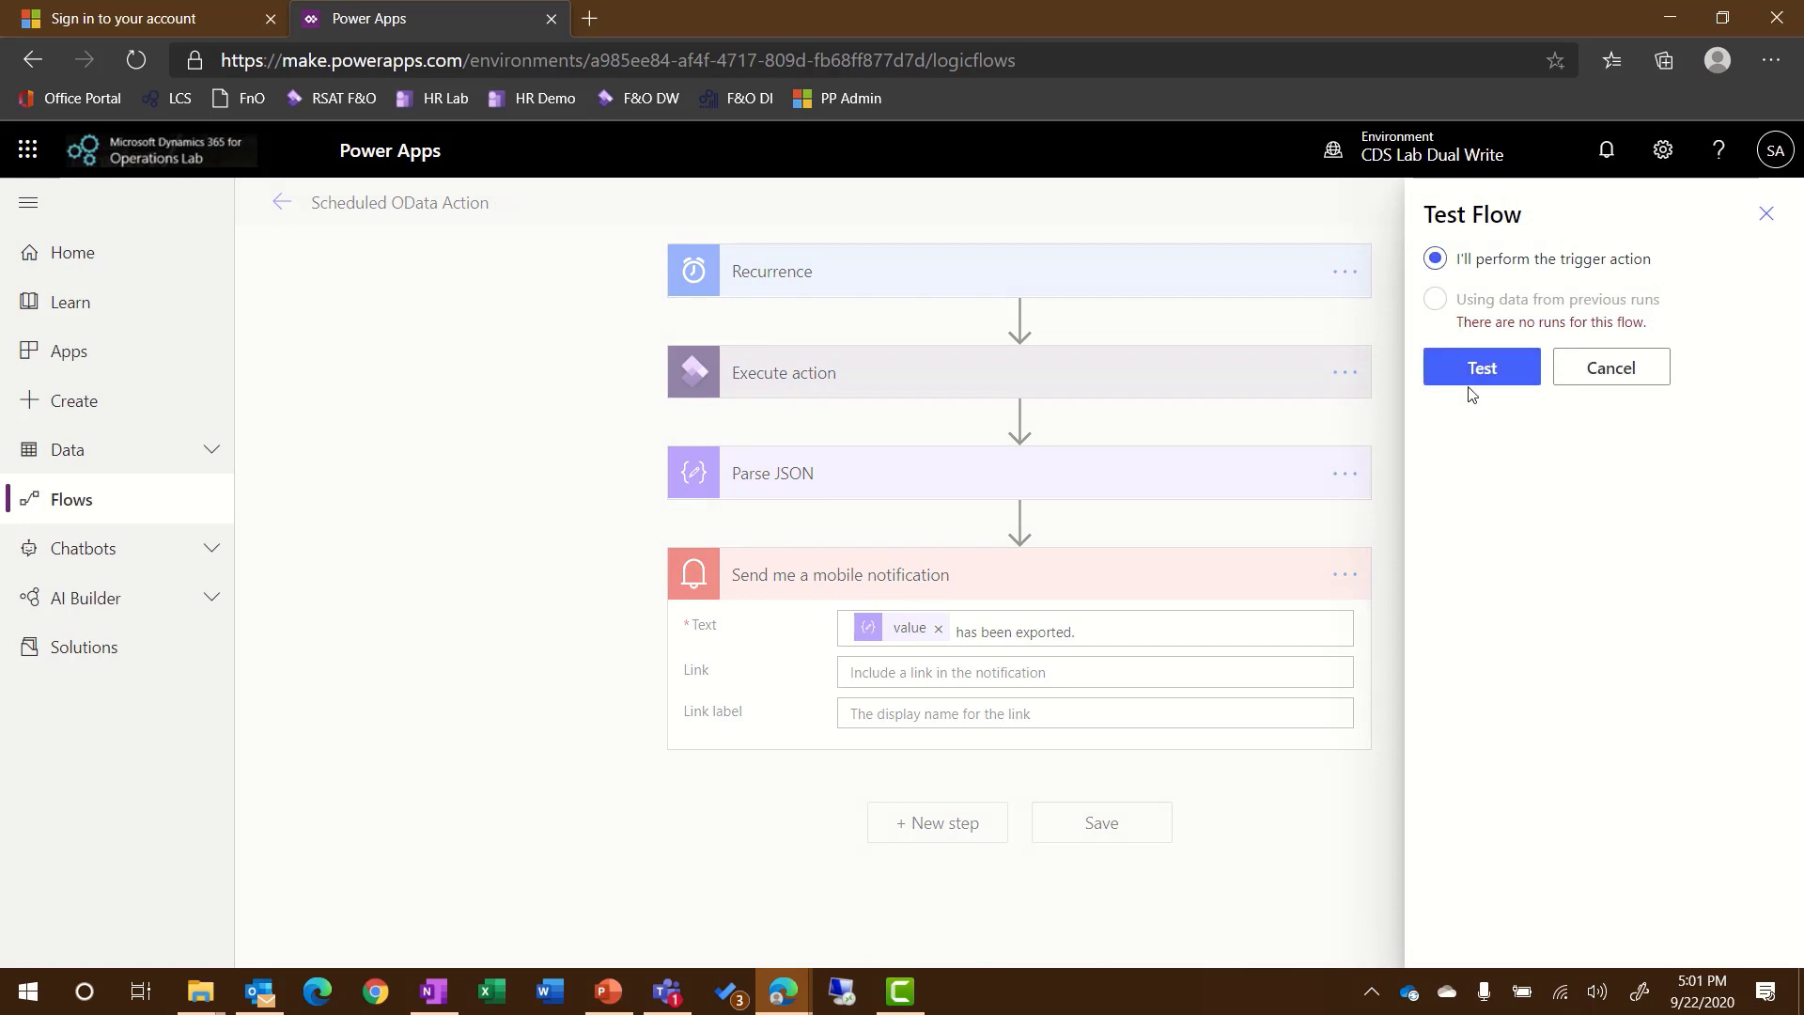
click(1481, 371)
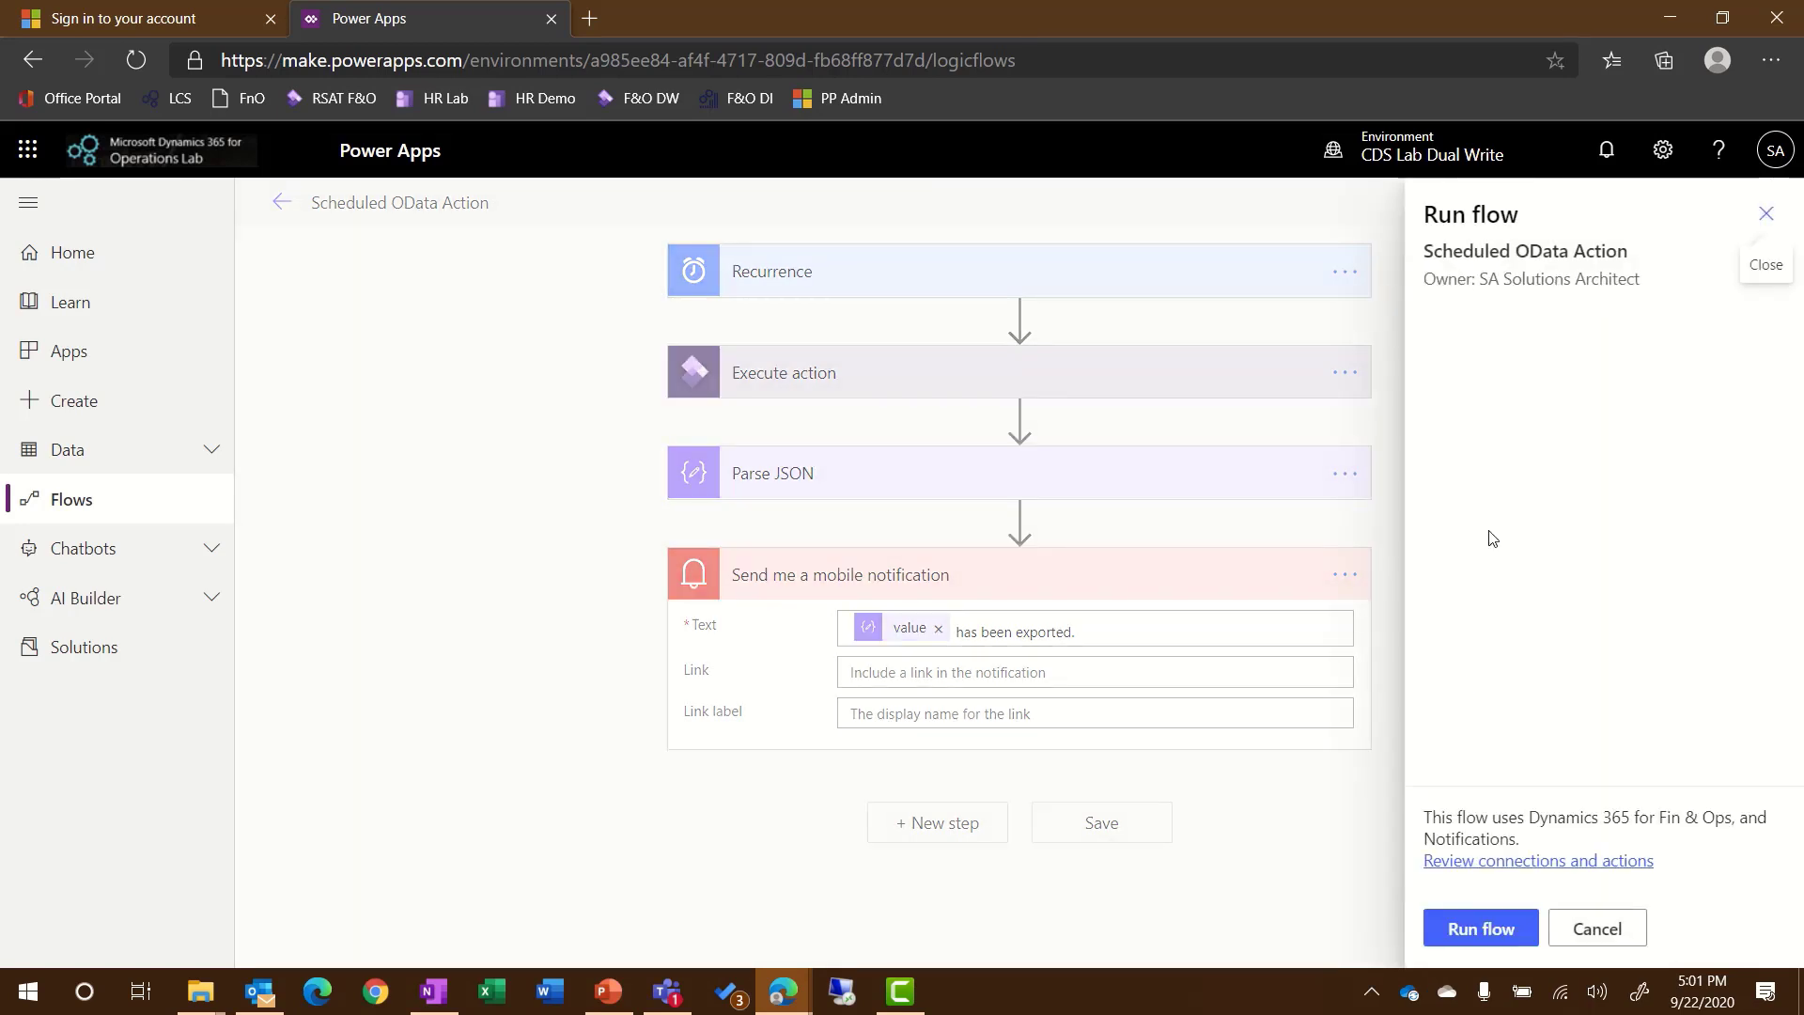
click(1486, 939)
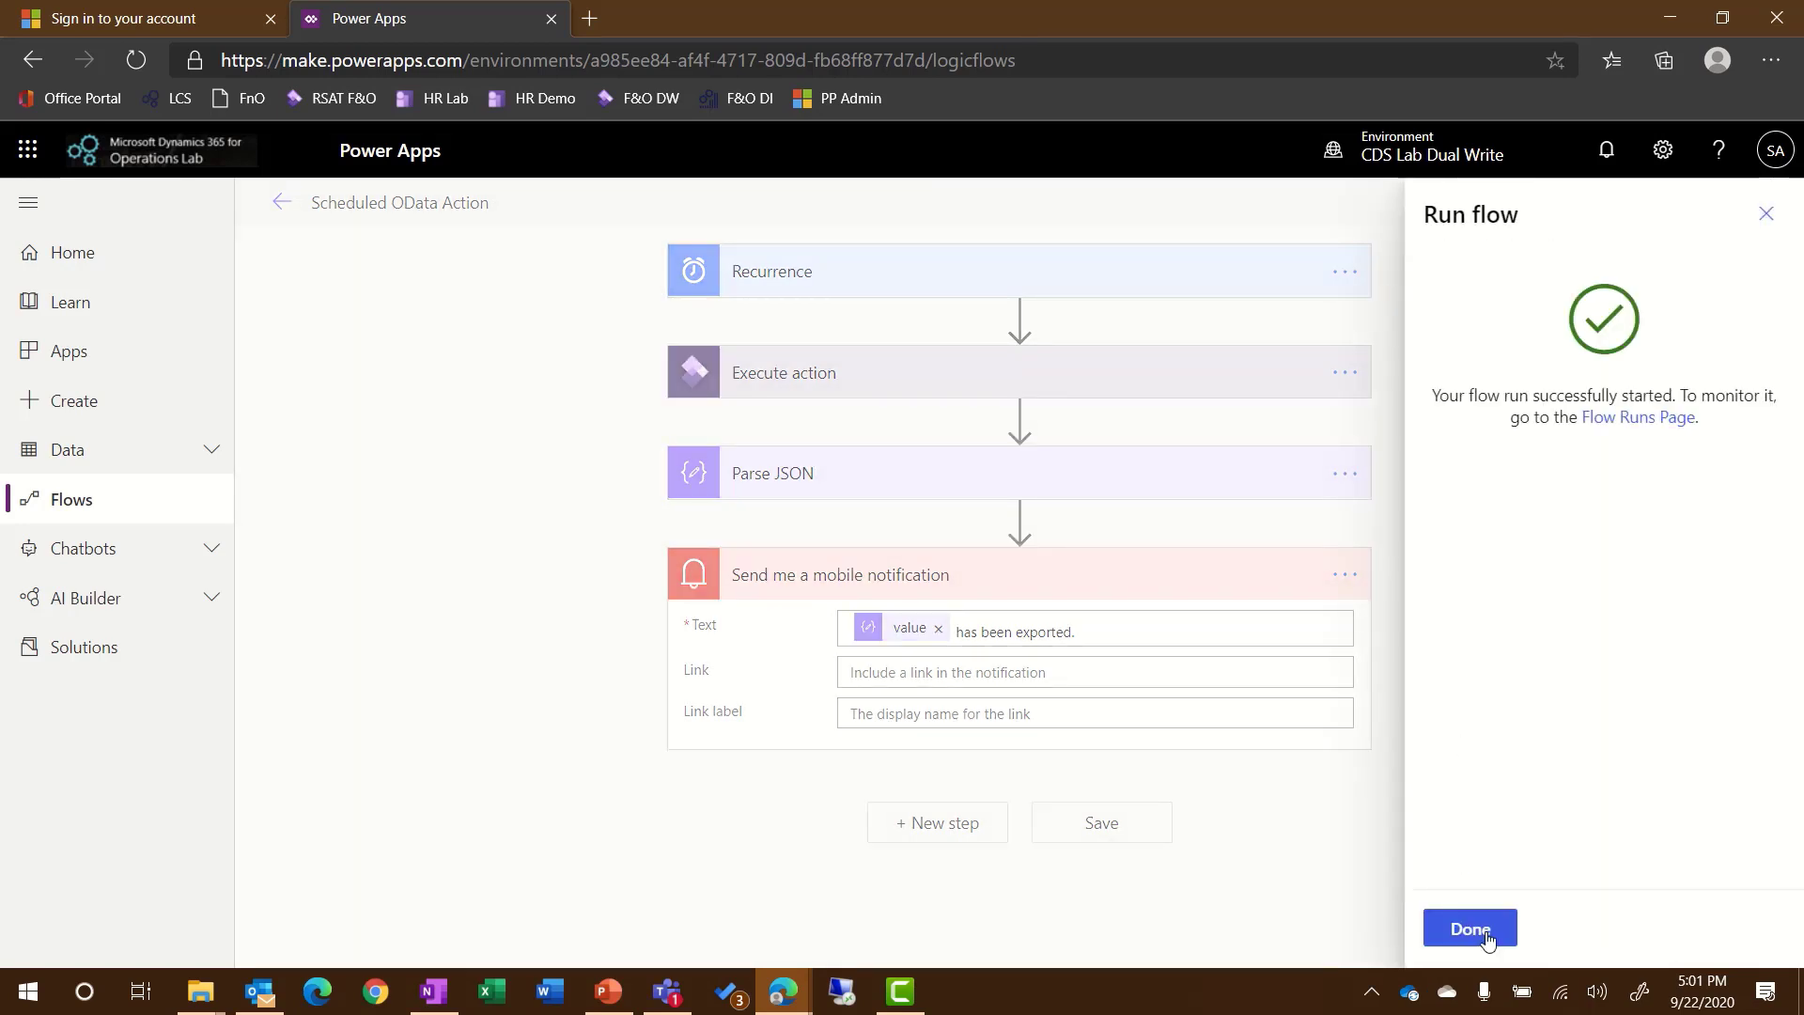
click(1470, 929)
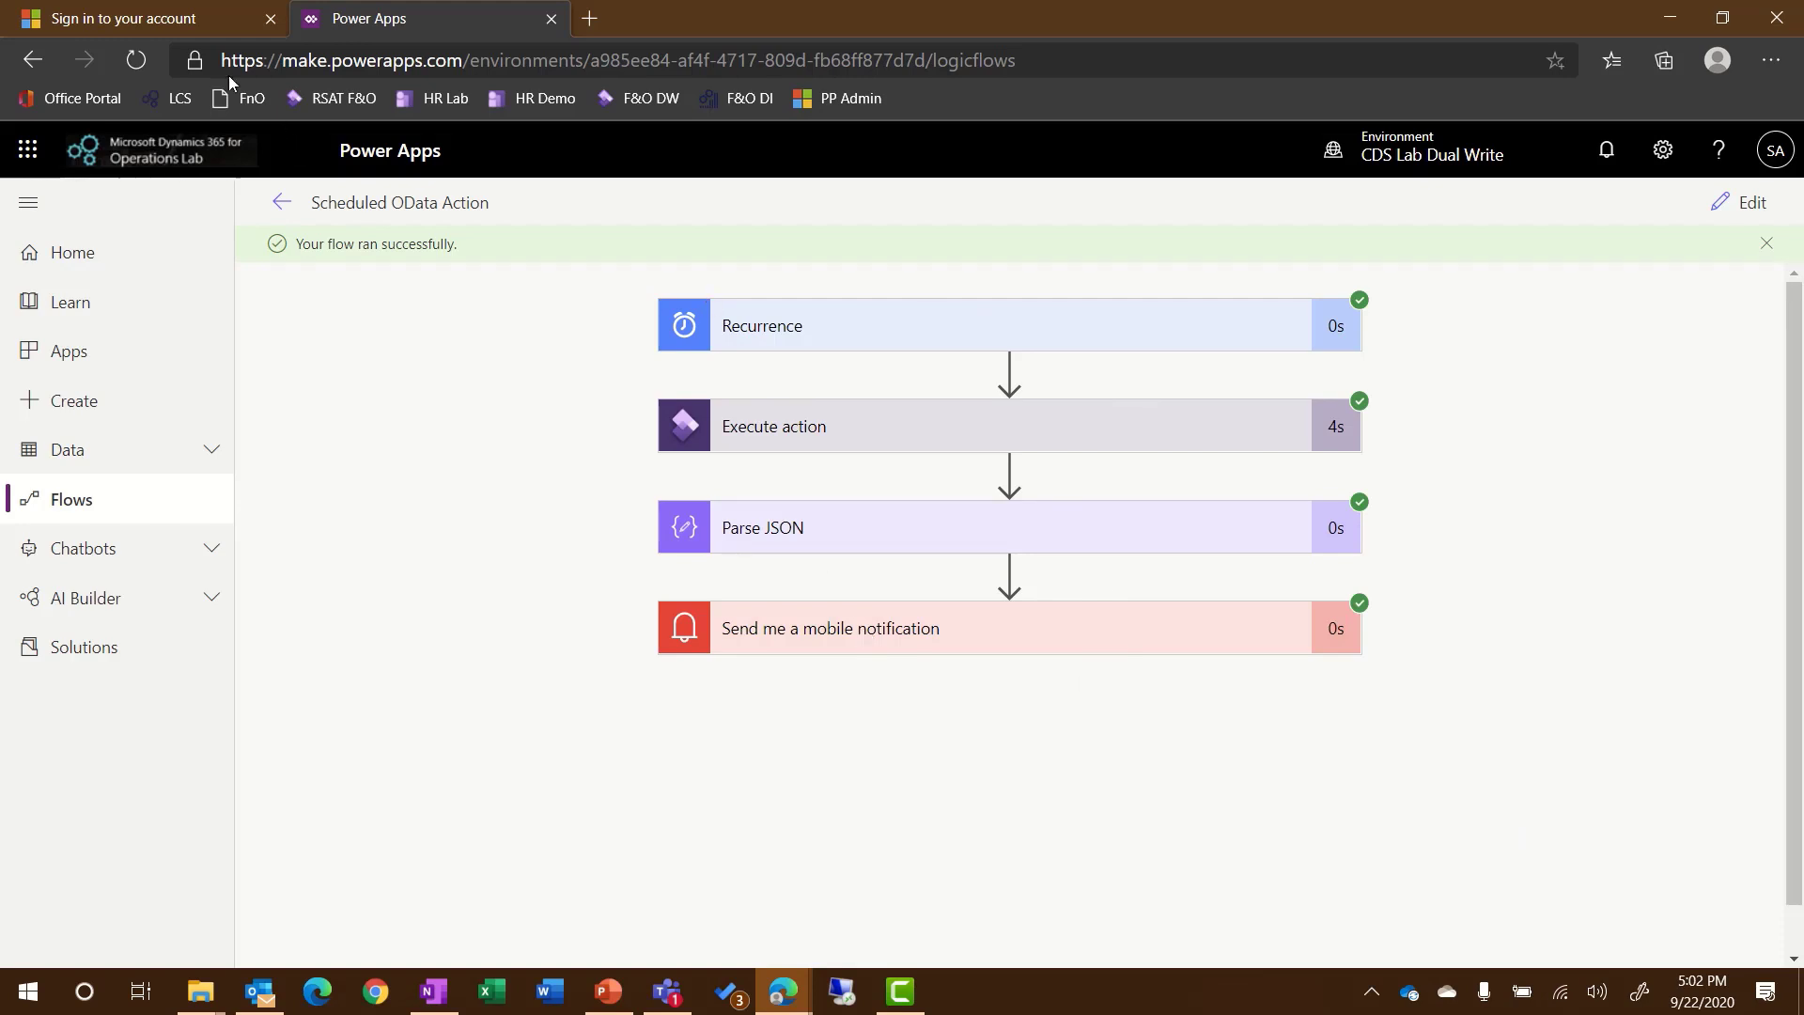
Sign in to Finance and Operations with the first listed account and search 'data manage'
click(184, 25)
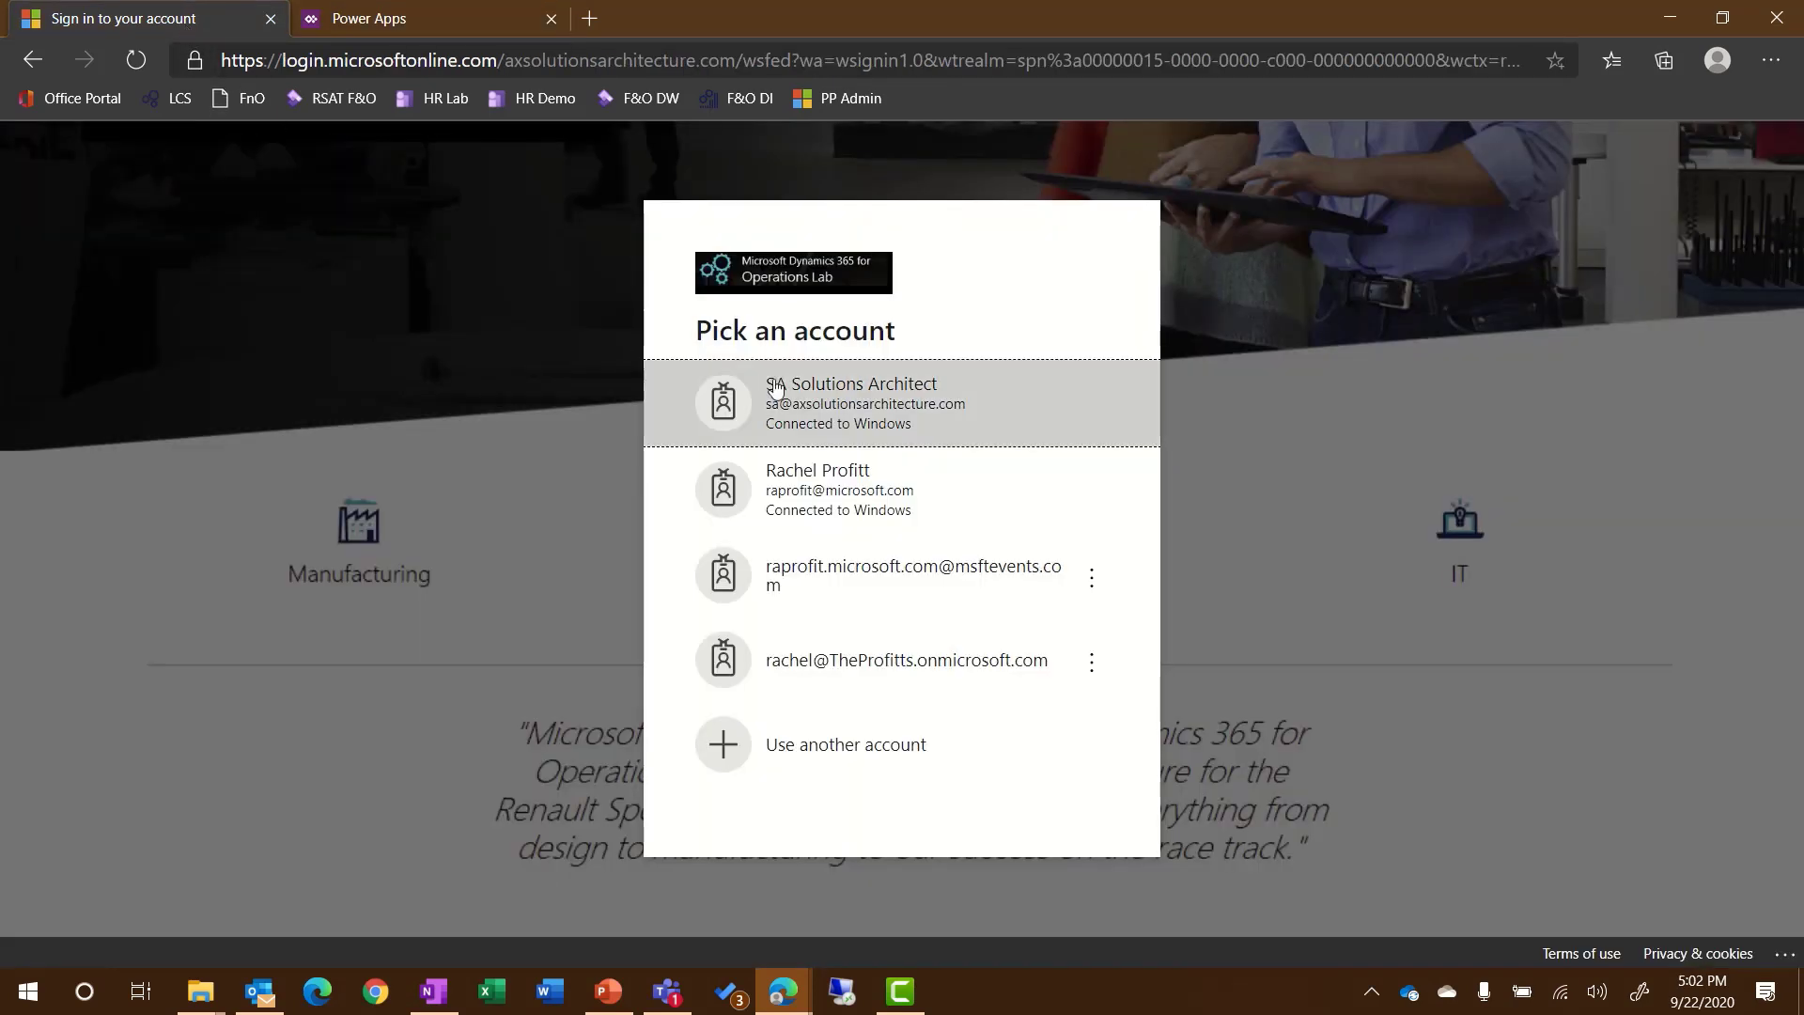
click(887, 396)
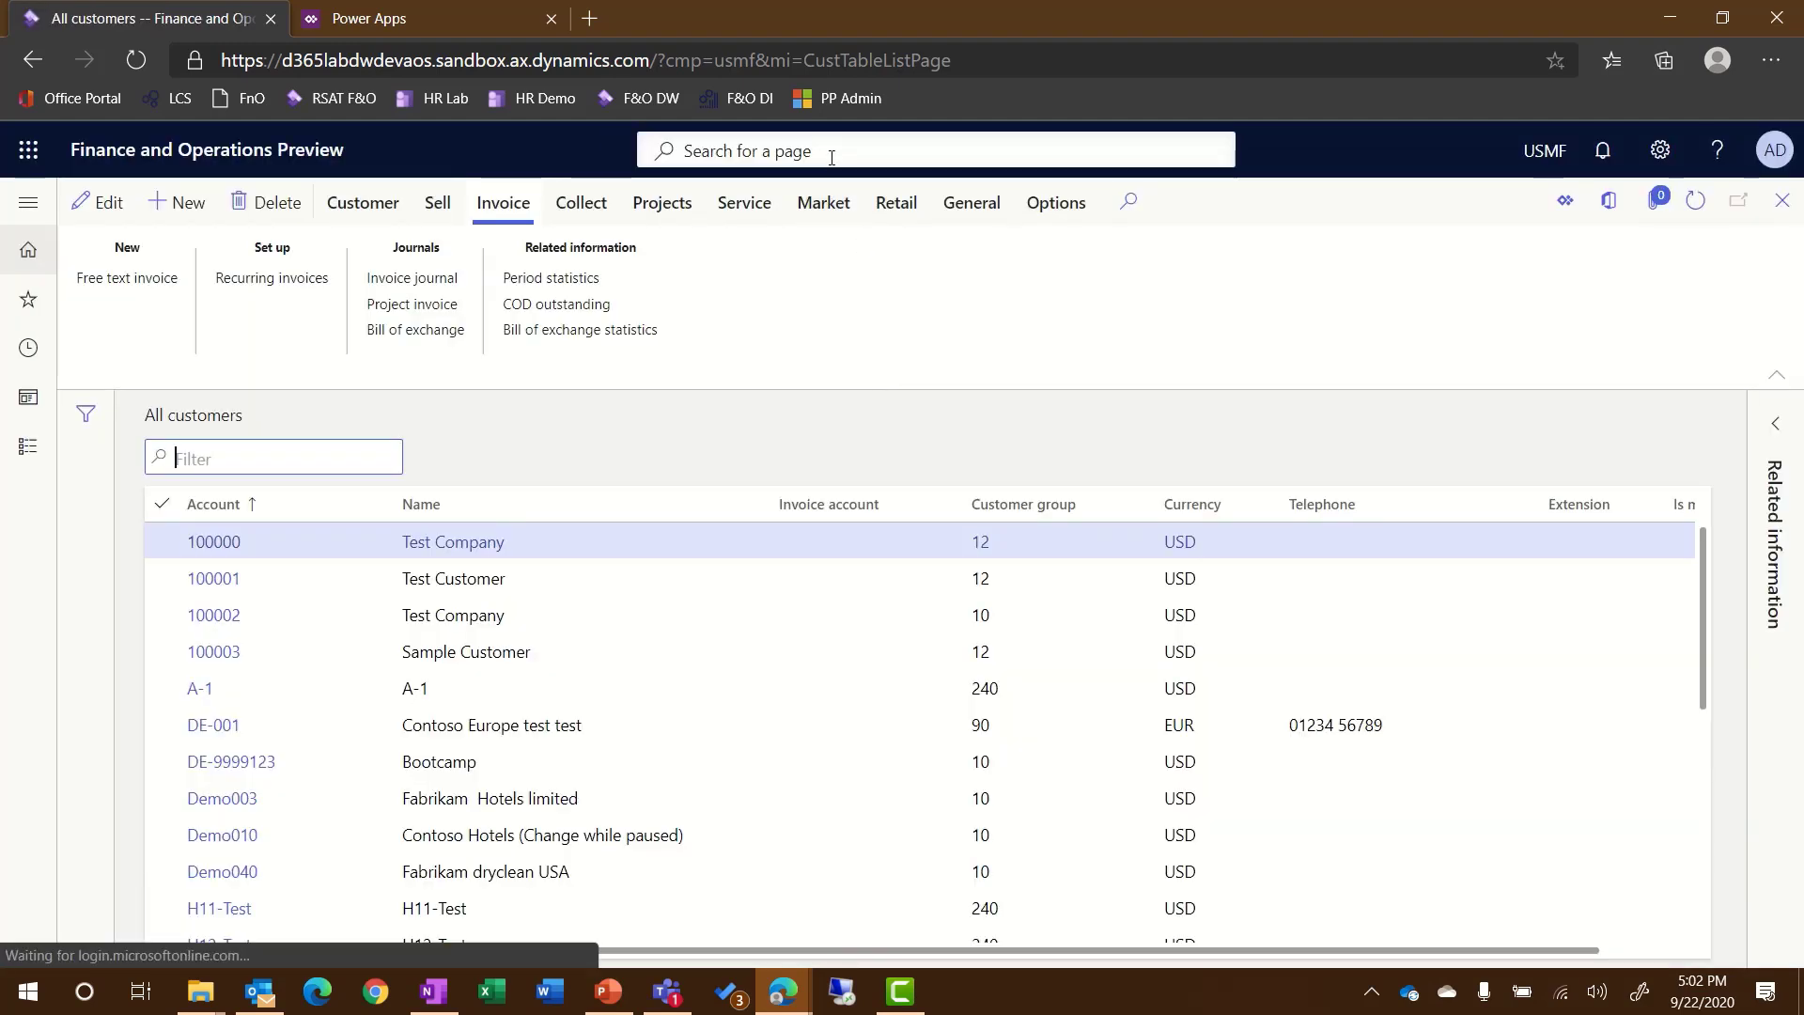
text(data manage)
Open the Data management workspace and tick the CustGroupExport project in Data projects
key(Return)
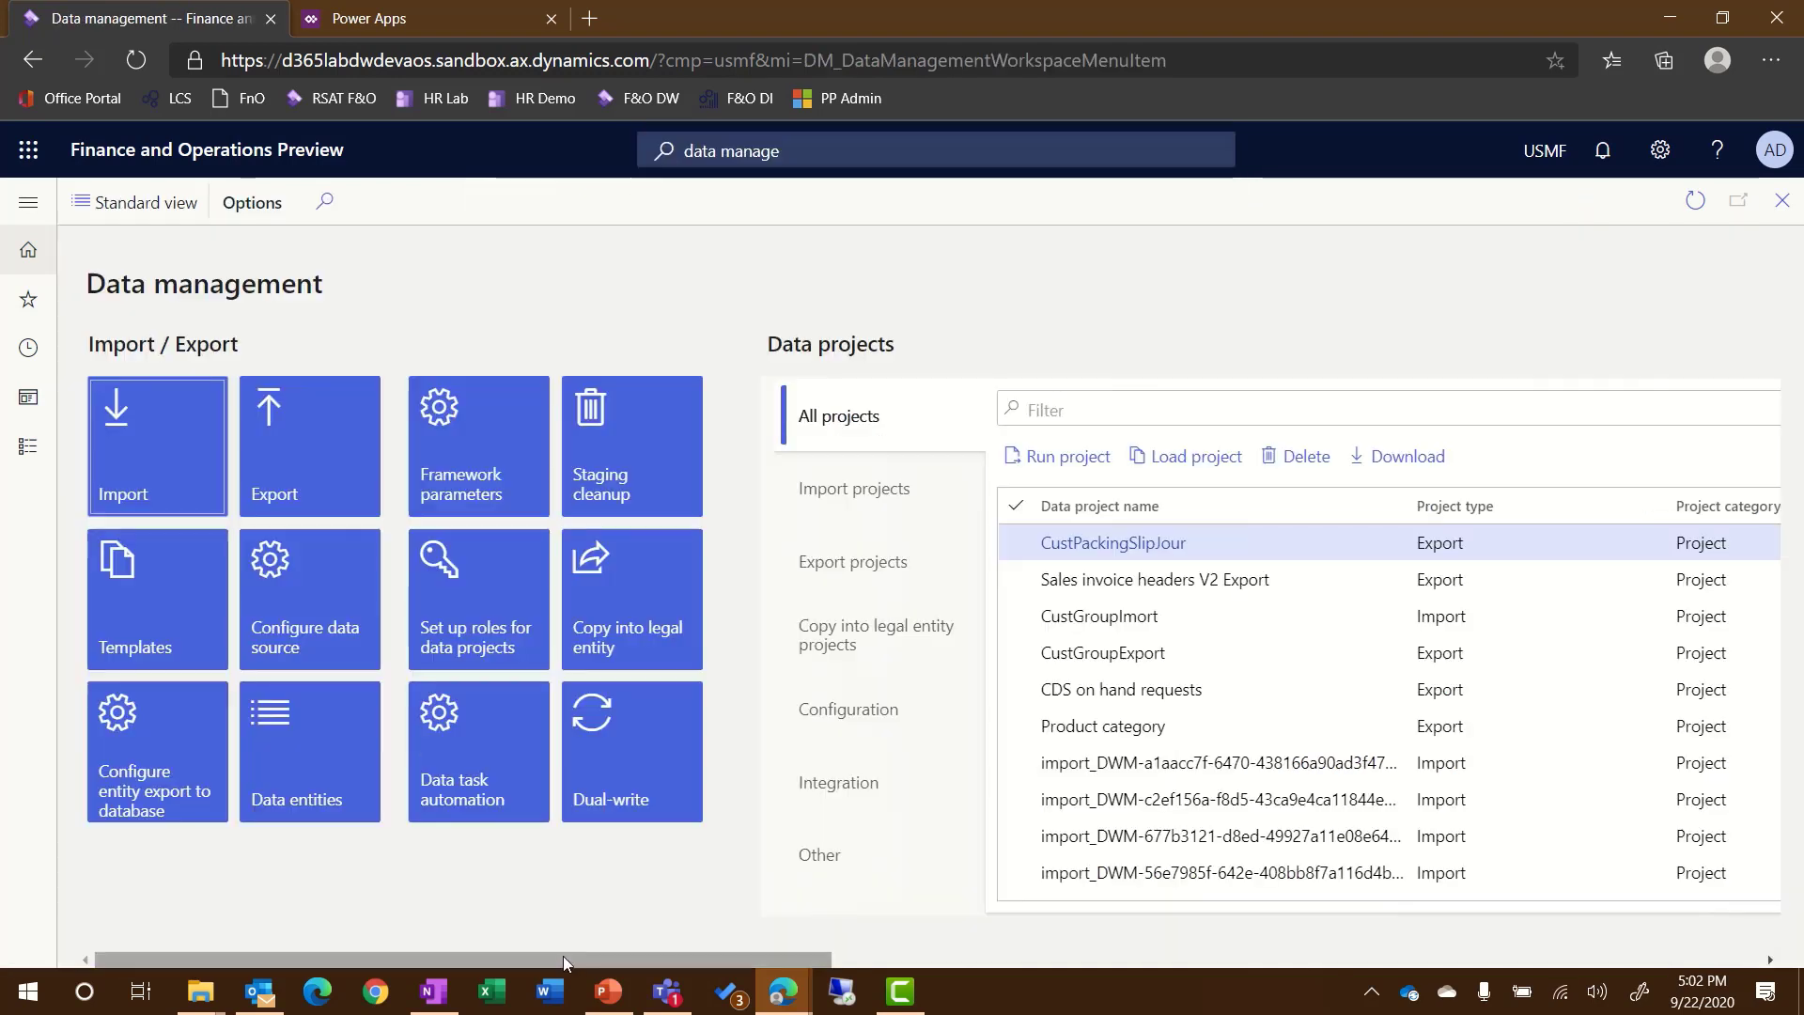
drag(560, 958, 810, 961)
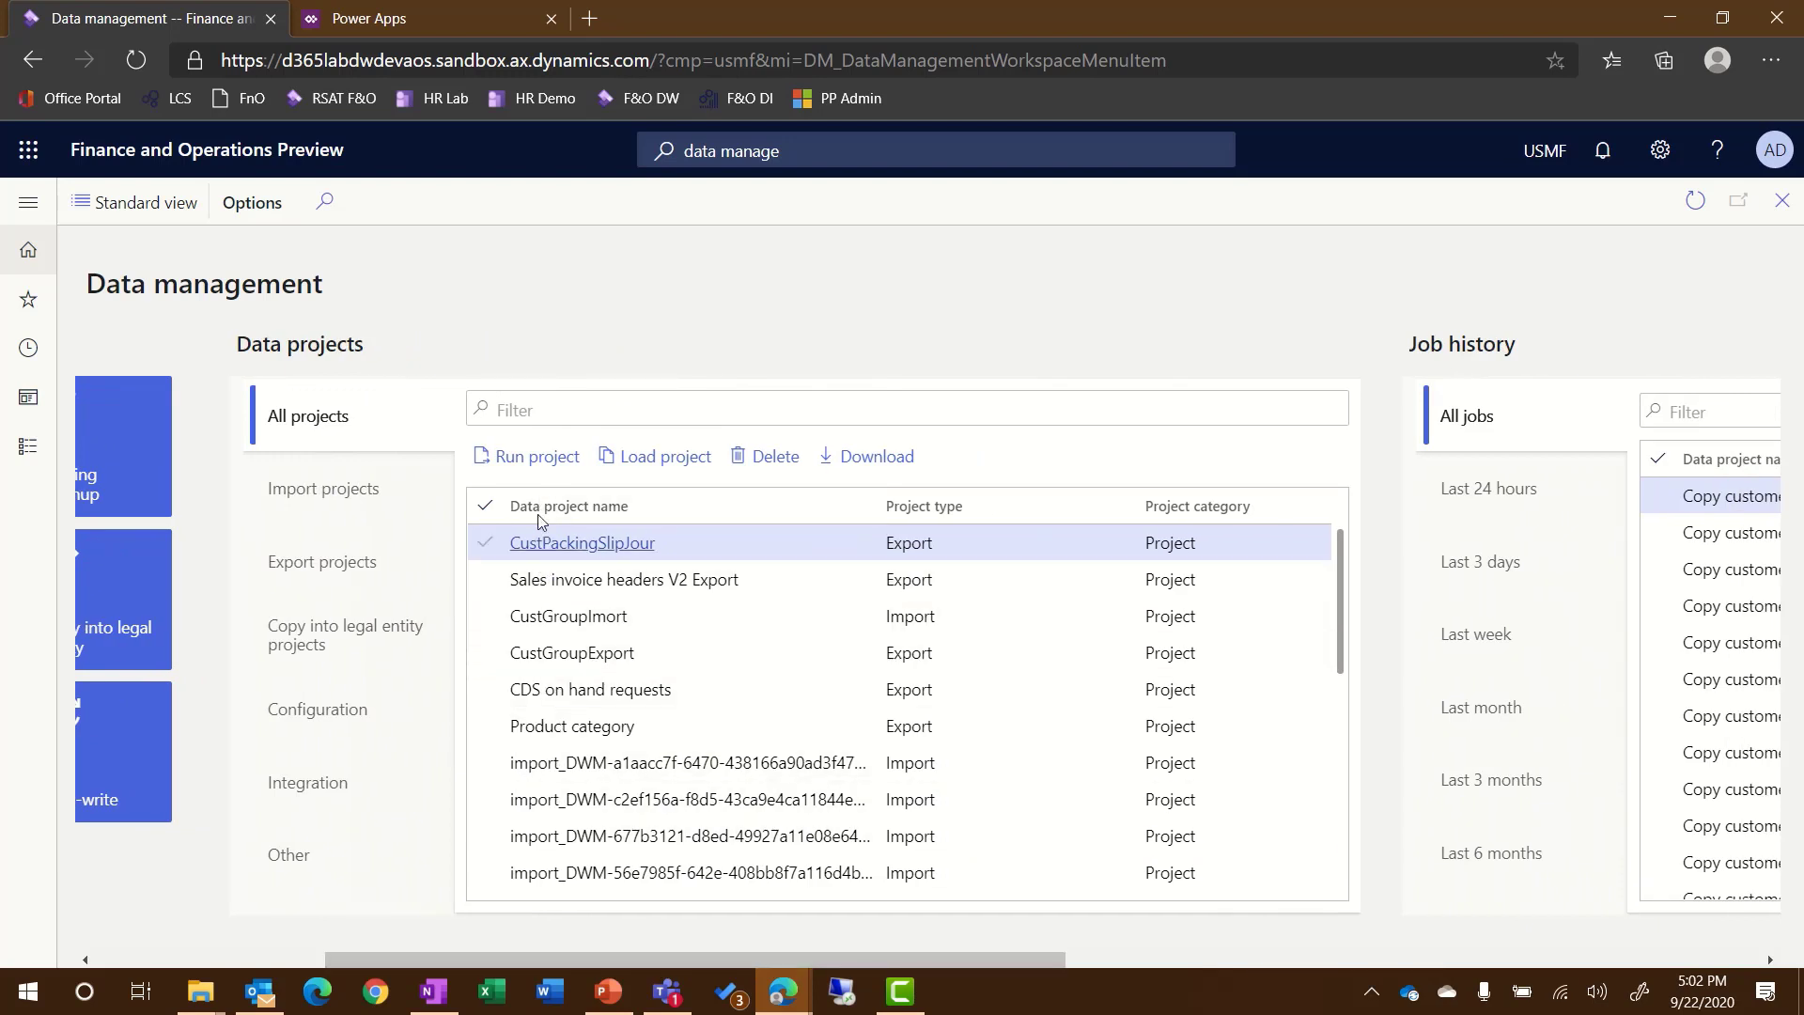
click(484, 661)
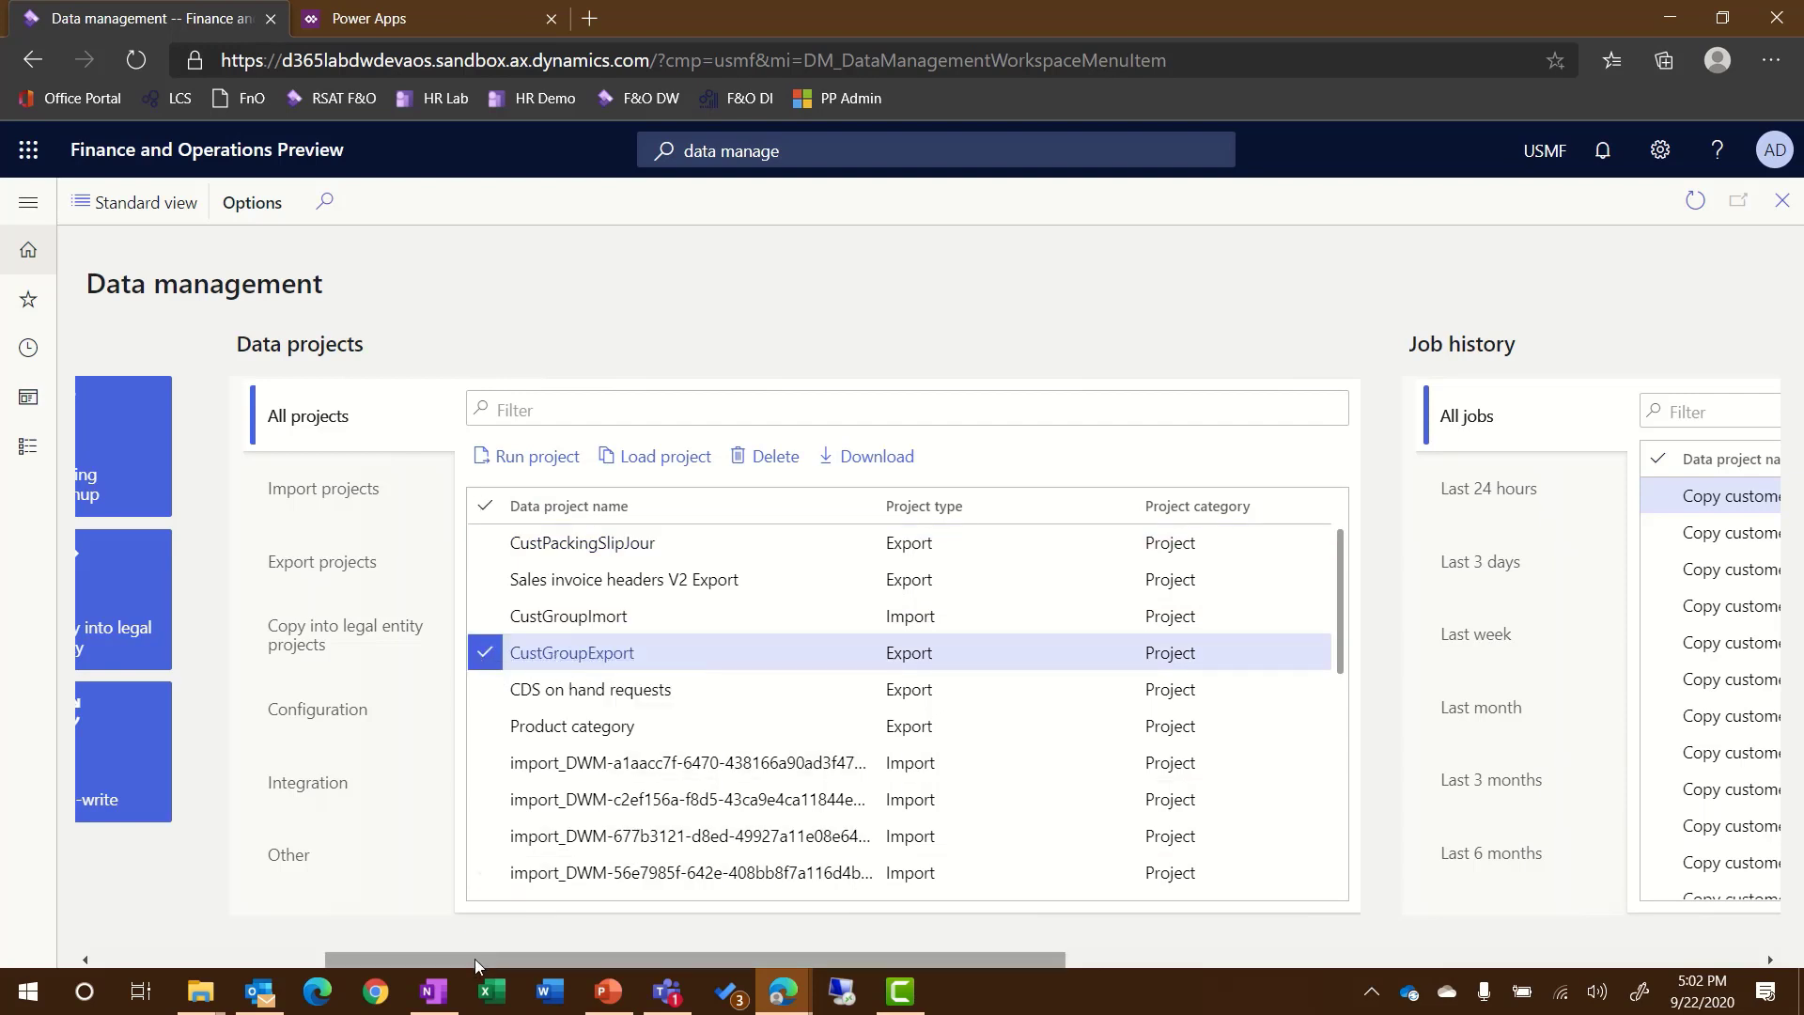
Select the most recent Copy customer groups run in the job history
drag(475, 959, 939, 948)
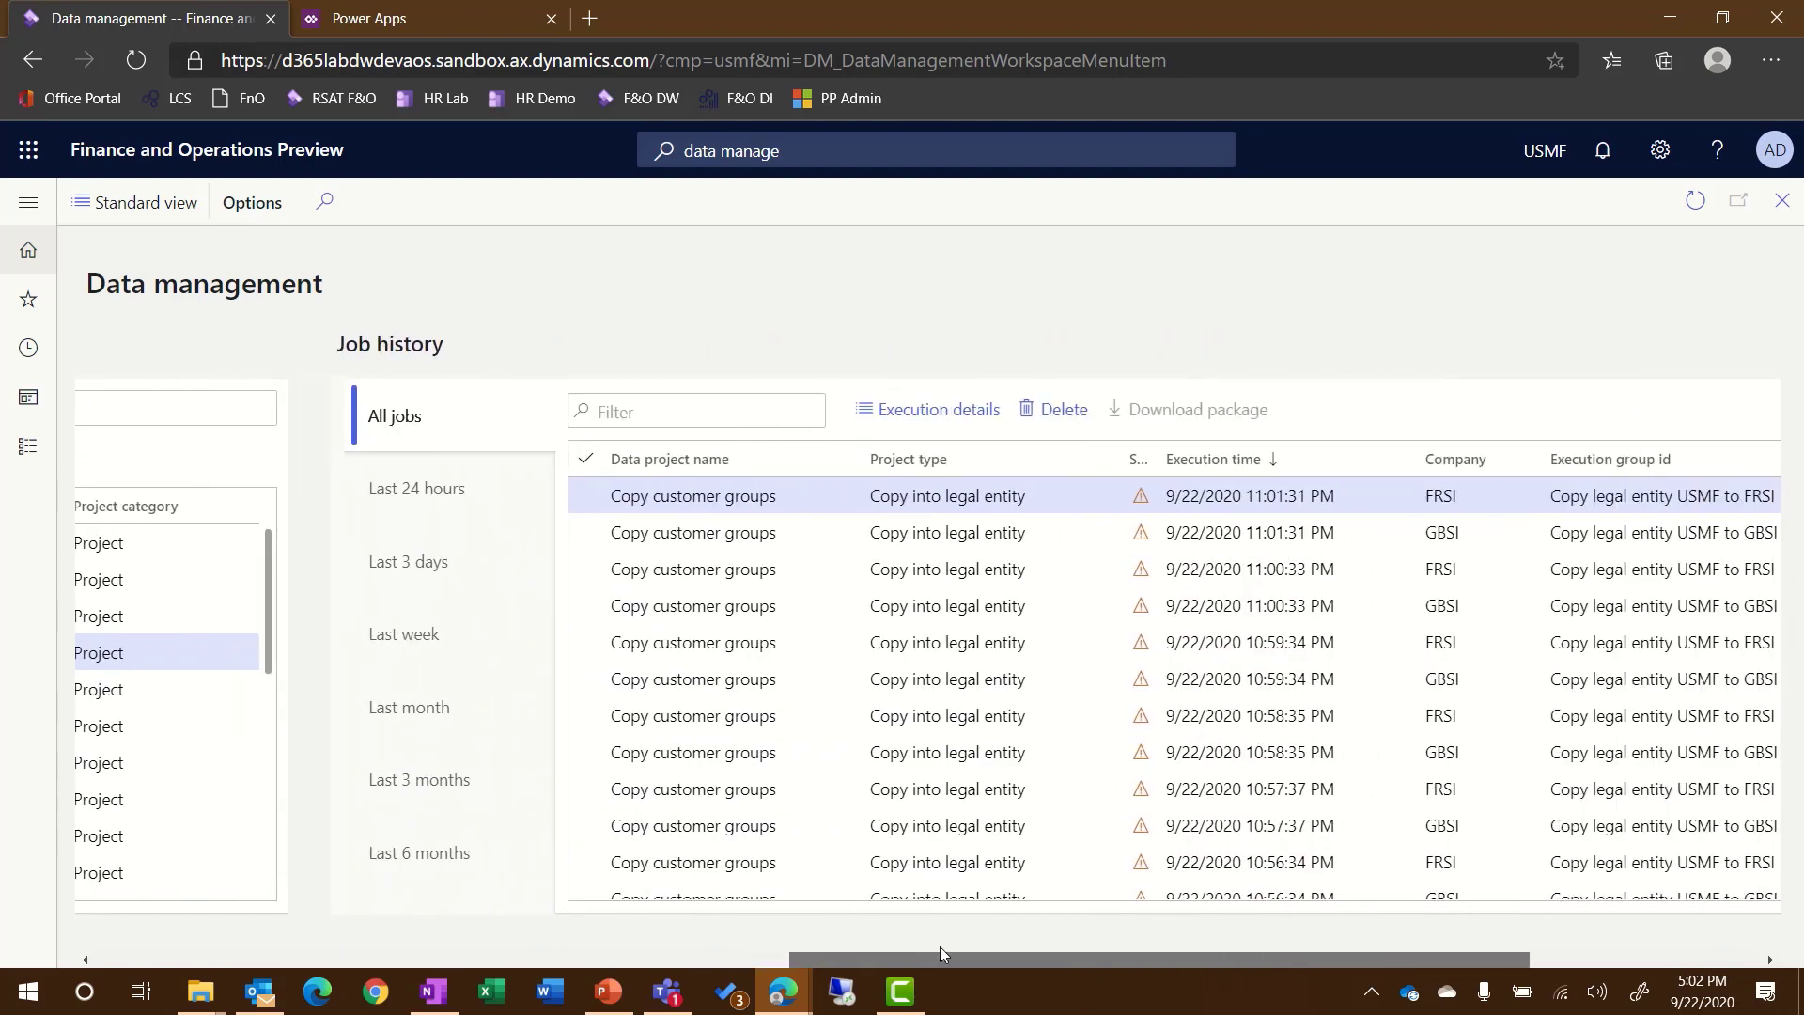
click(731, 500)
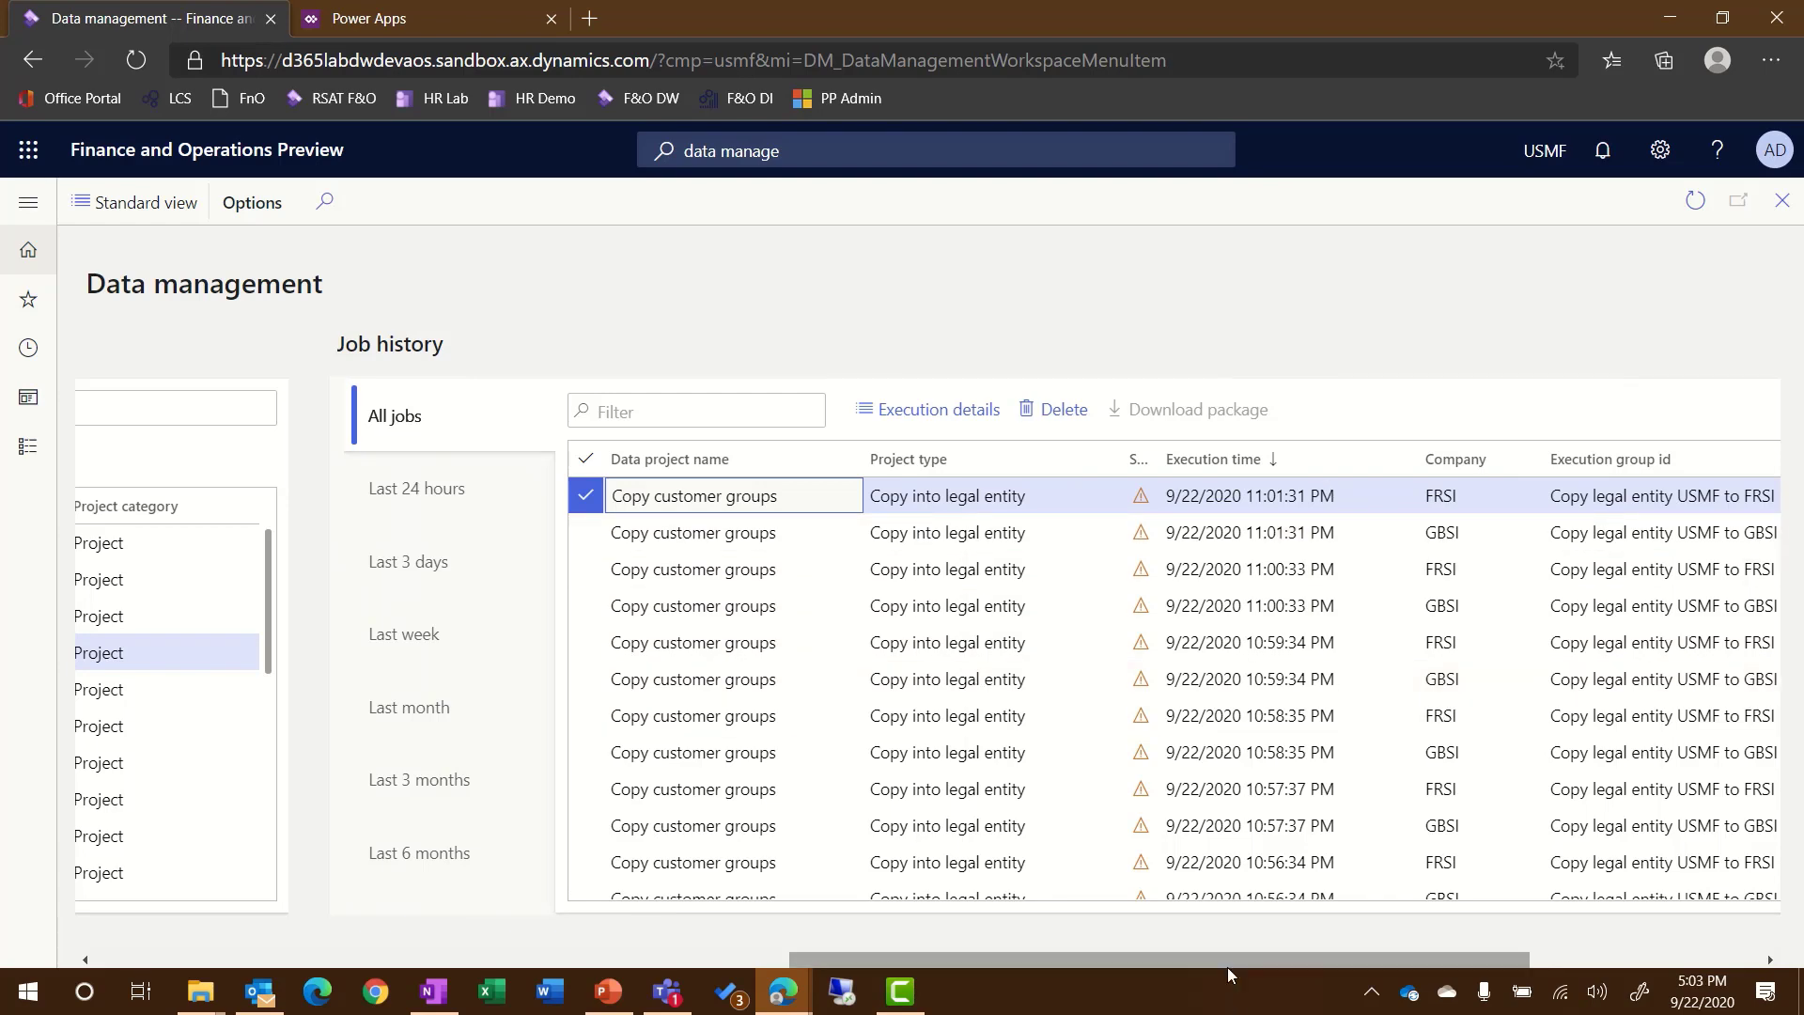
drag(1227, 966, 1372, 953)
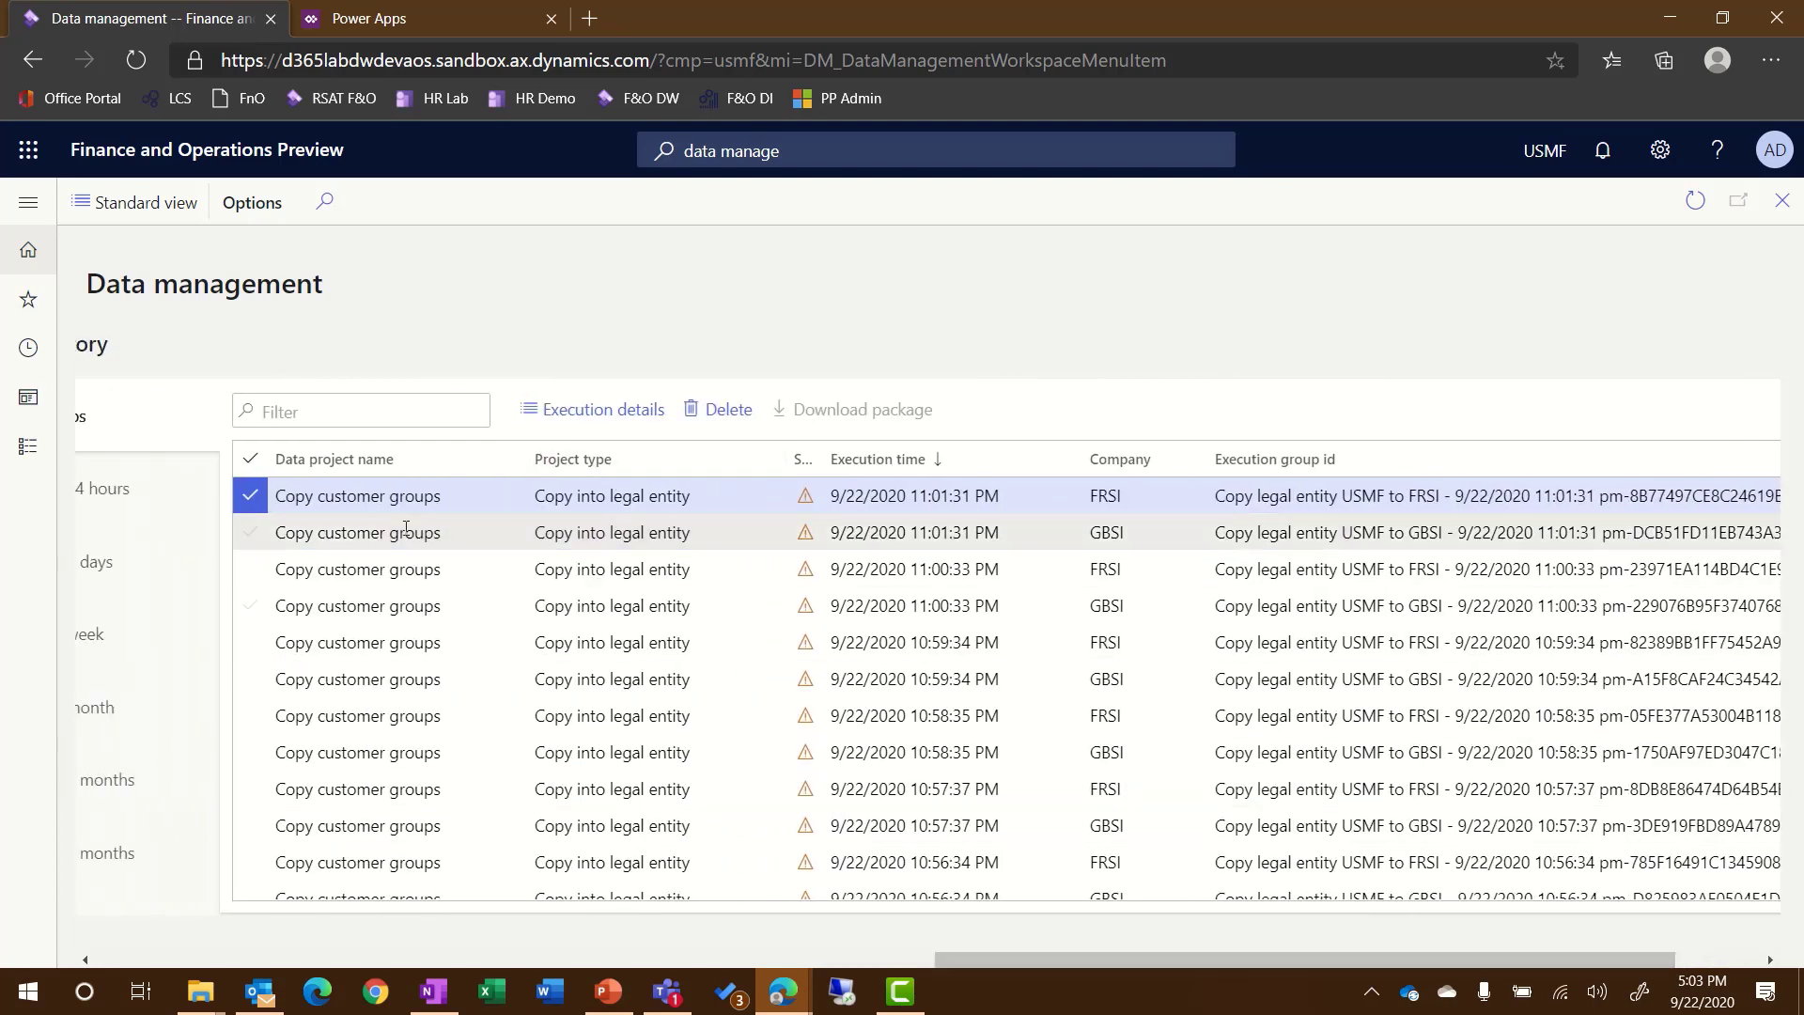
scroll(975, 964, left, 4)
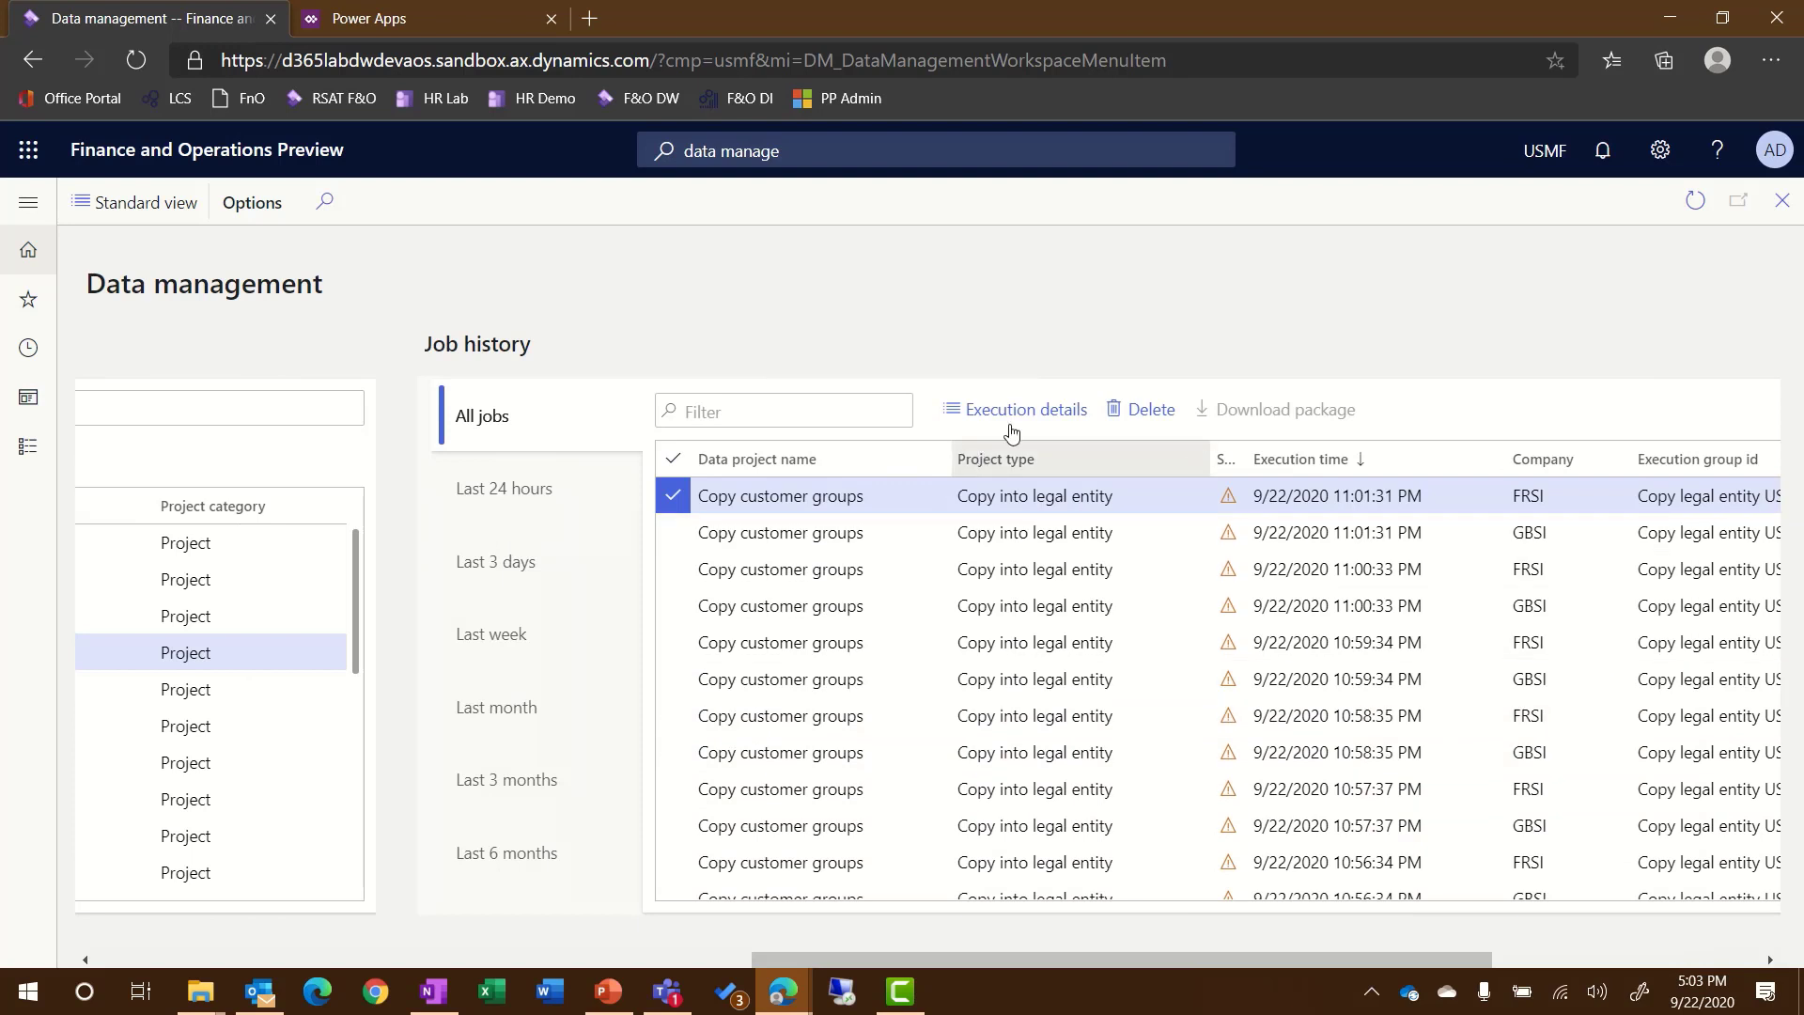
drag(994, 960, 652, 960)
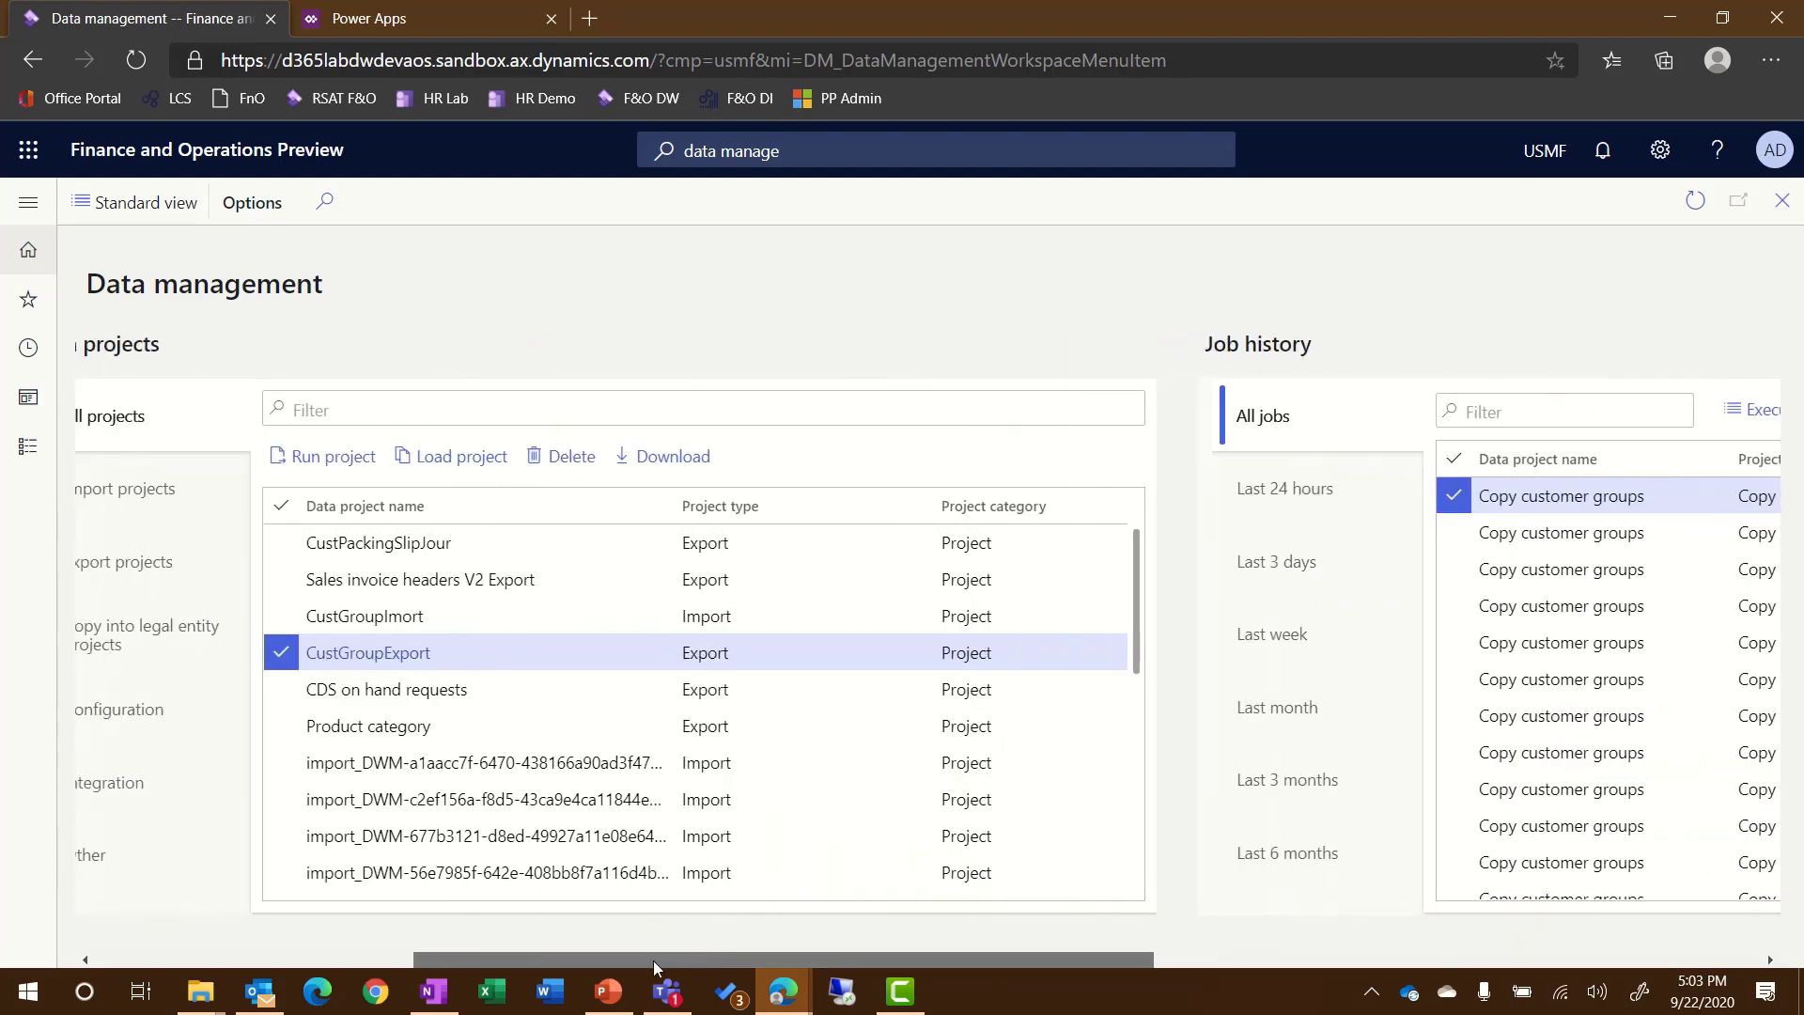
Open CustGroupExport's job history and its top ExportPackage job's execution summary
click(364, 662)
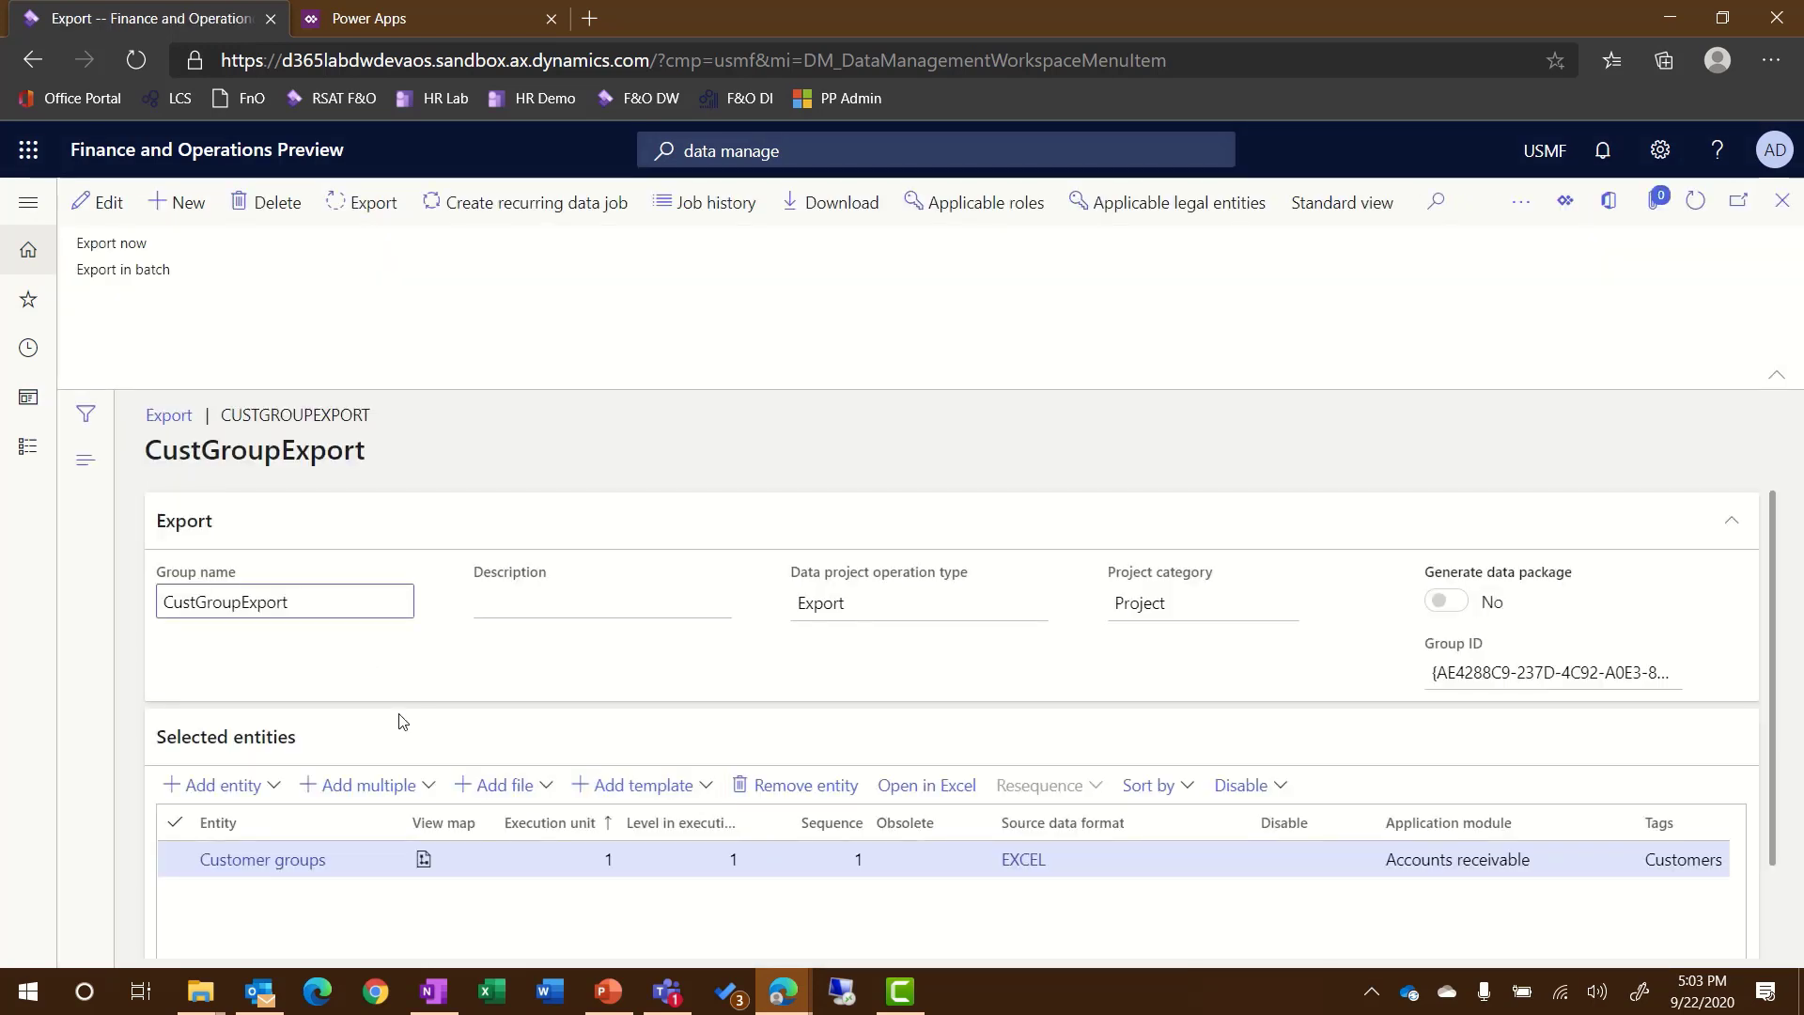
click(718, 204)
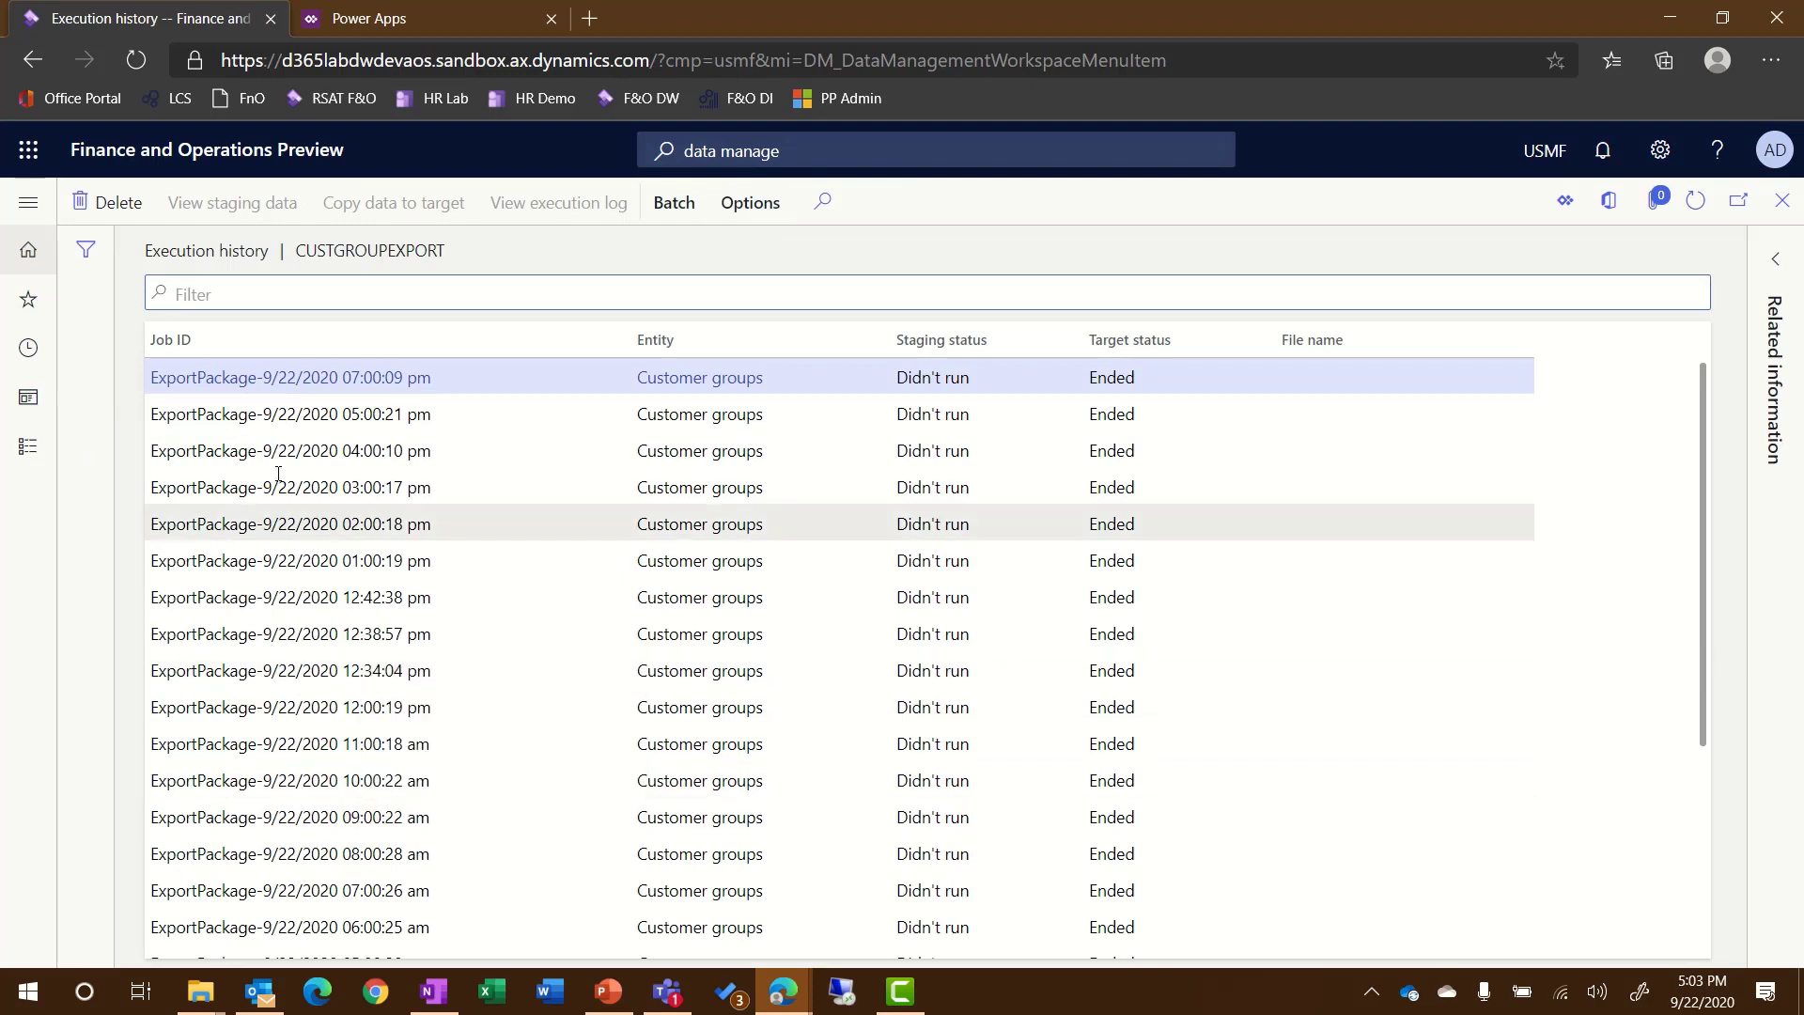
click(294, 380)
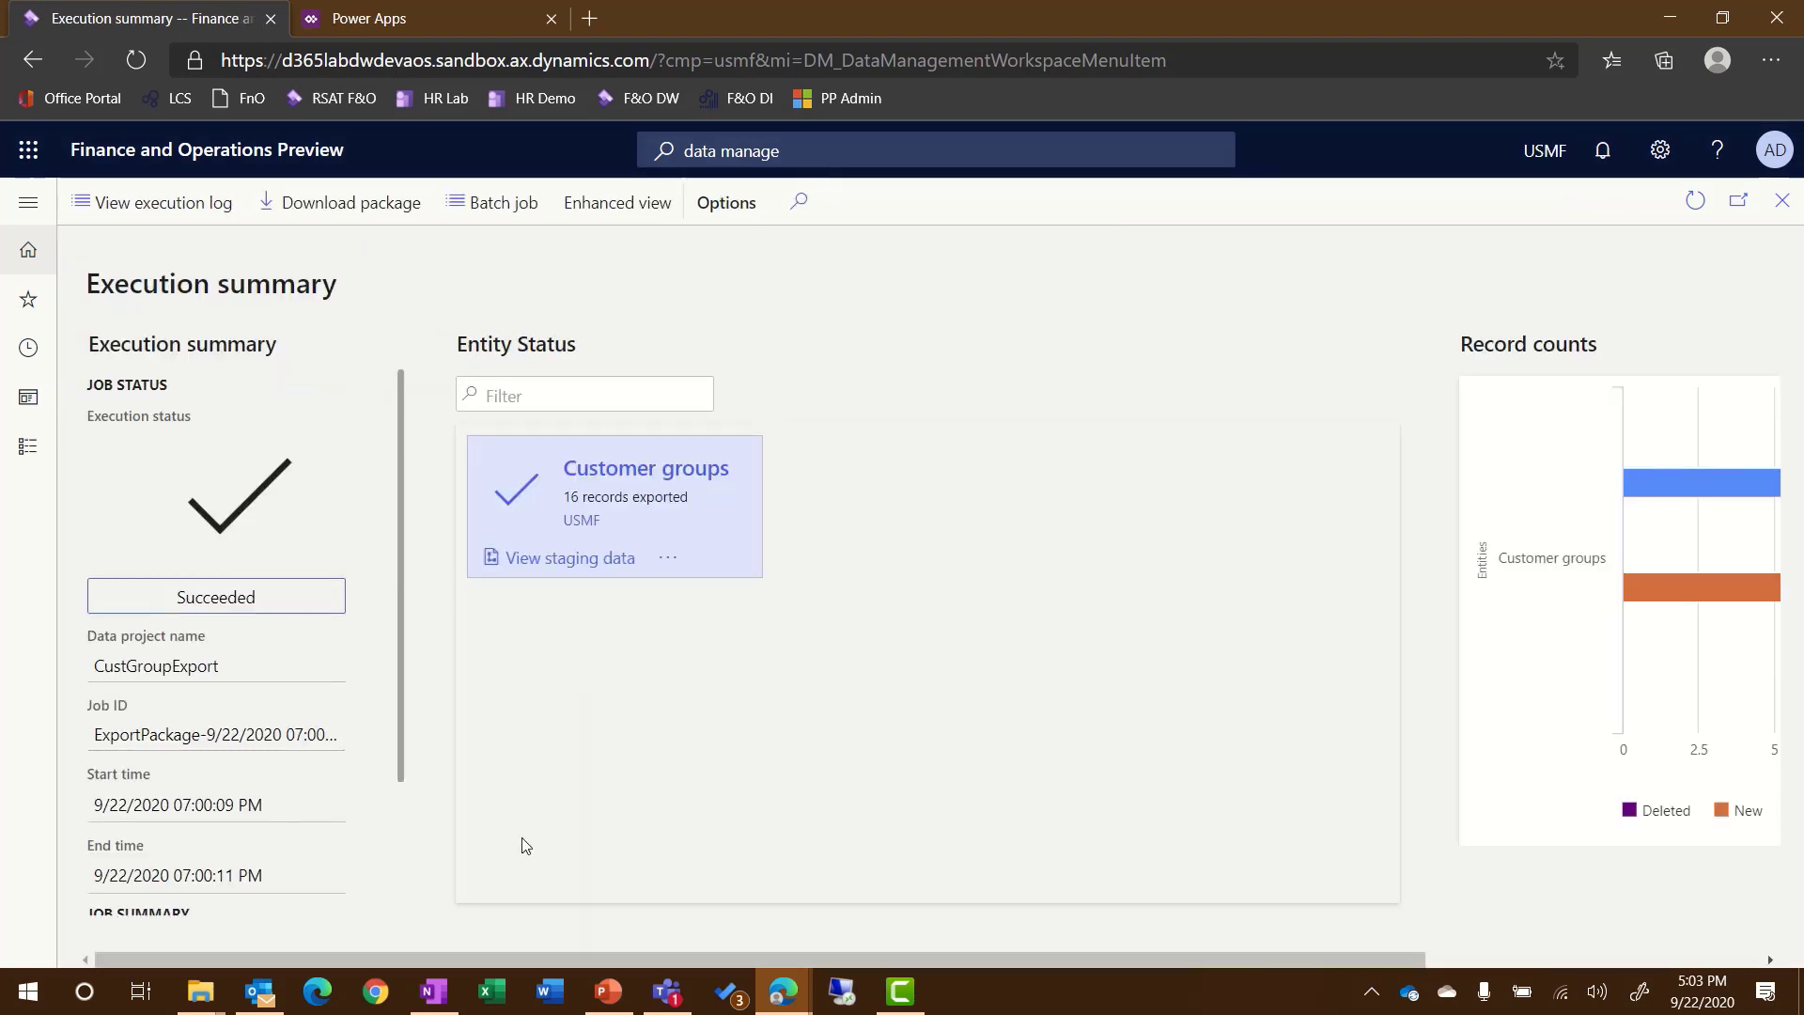
Download the data package of the succeeded CustGroupExport job with 16 records
drag(571, 959, 527, 944)
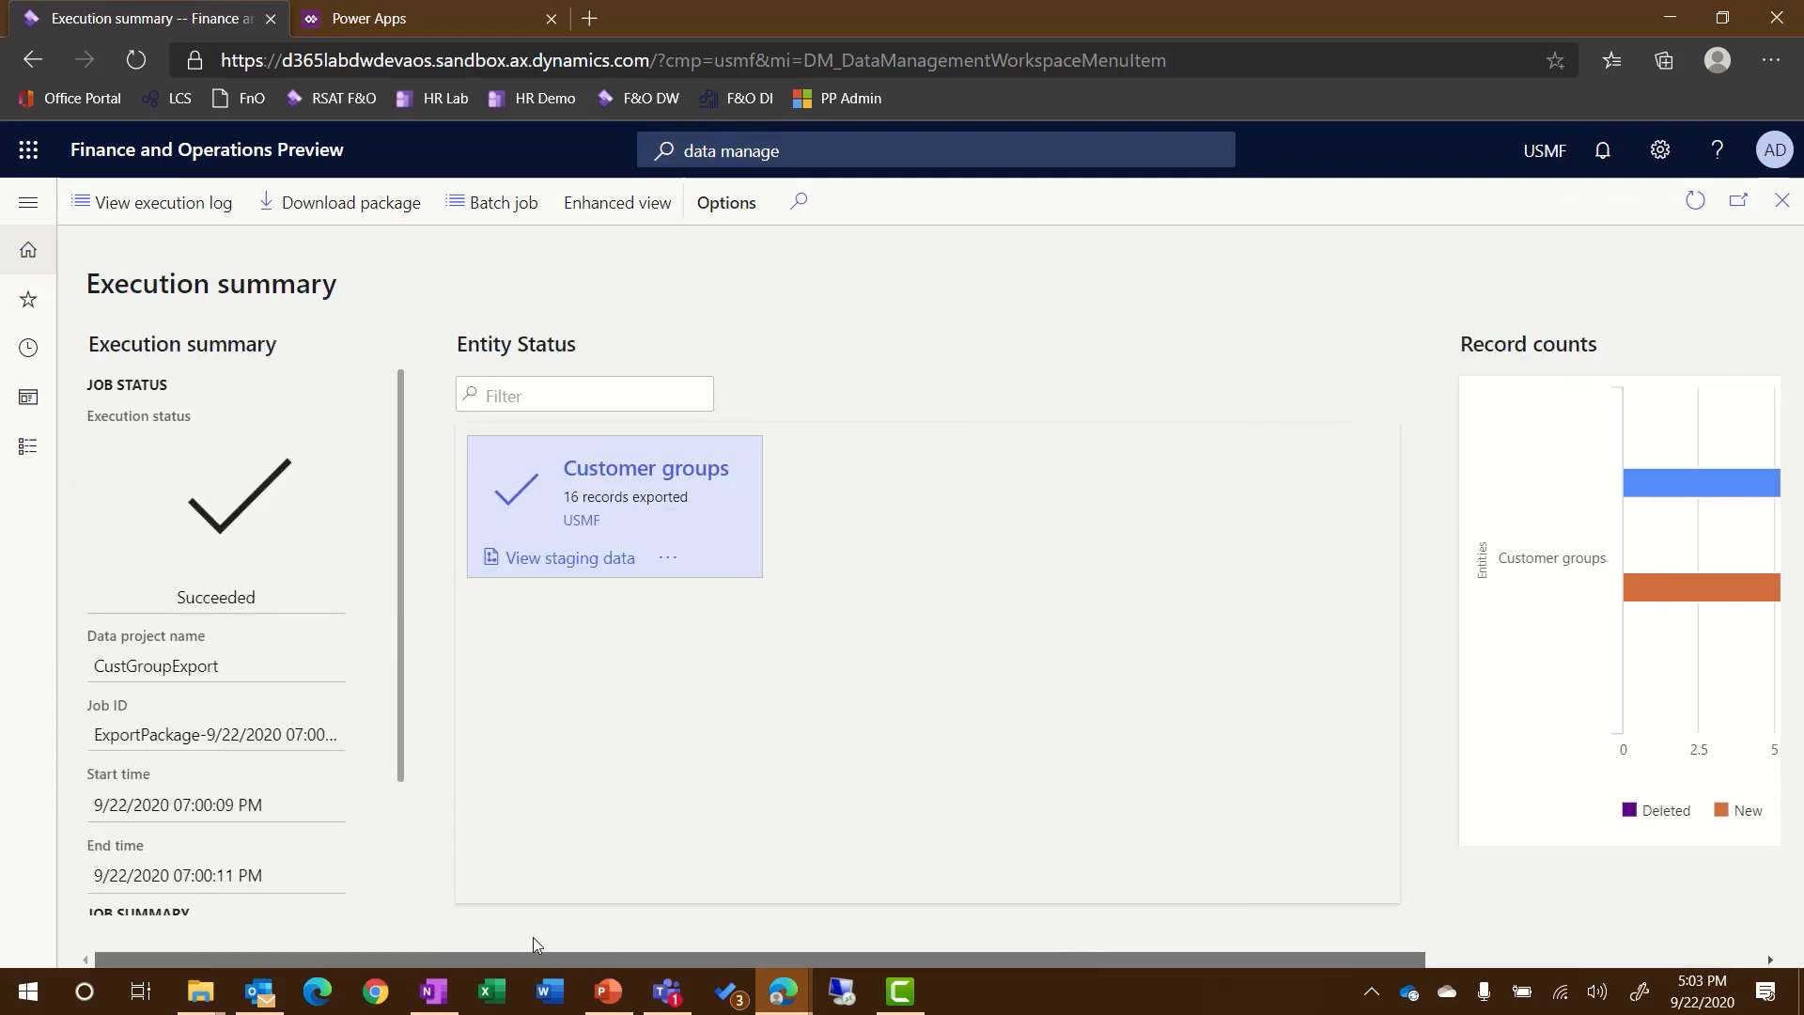
click(316, 224)
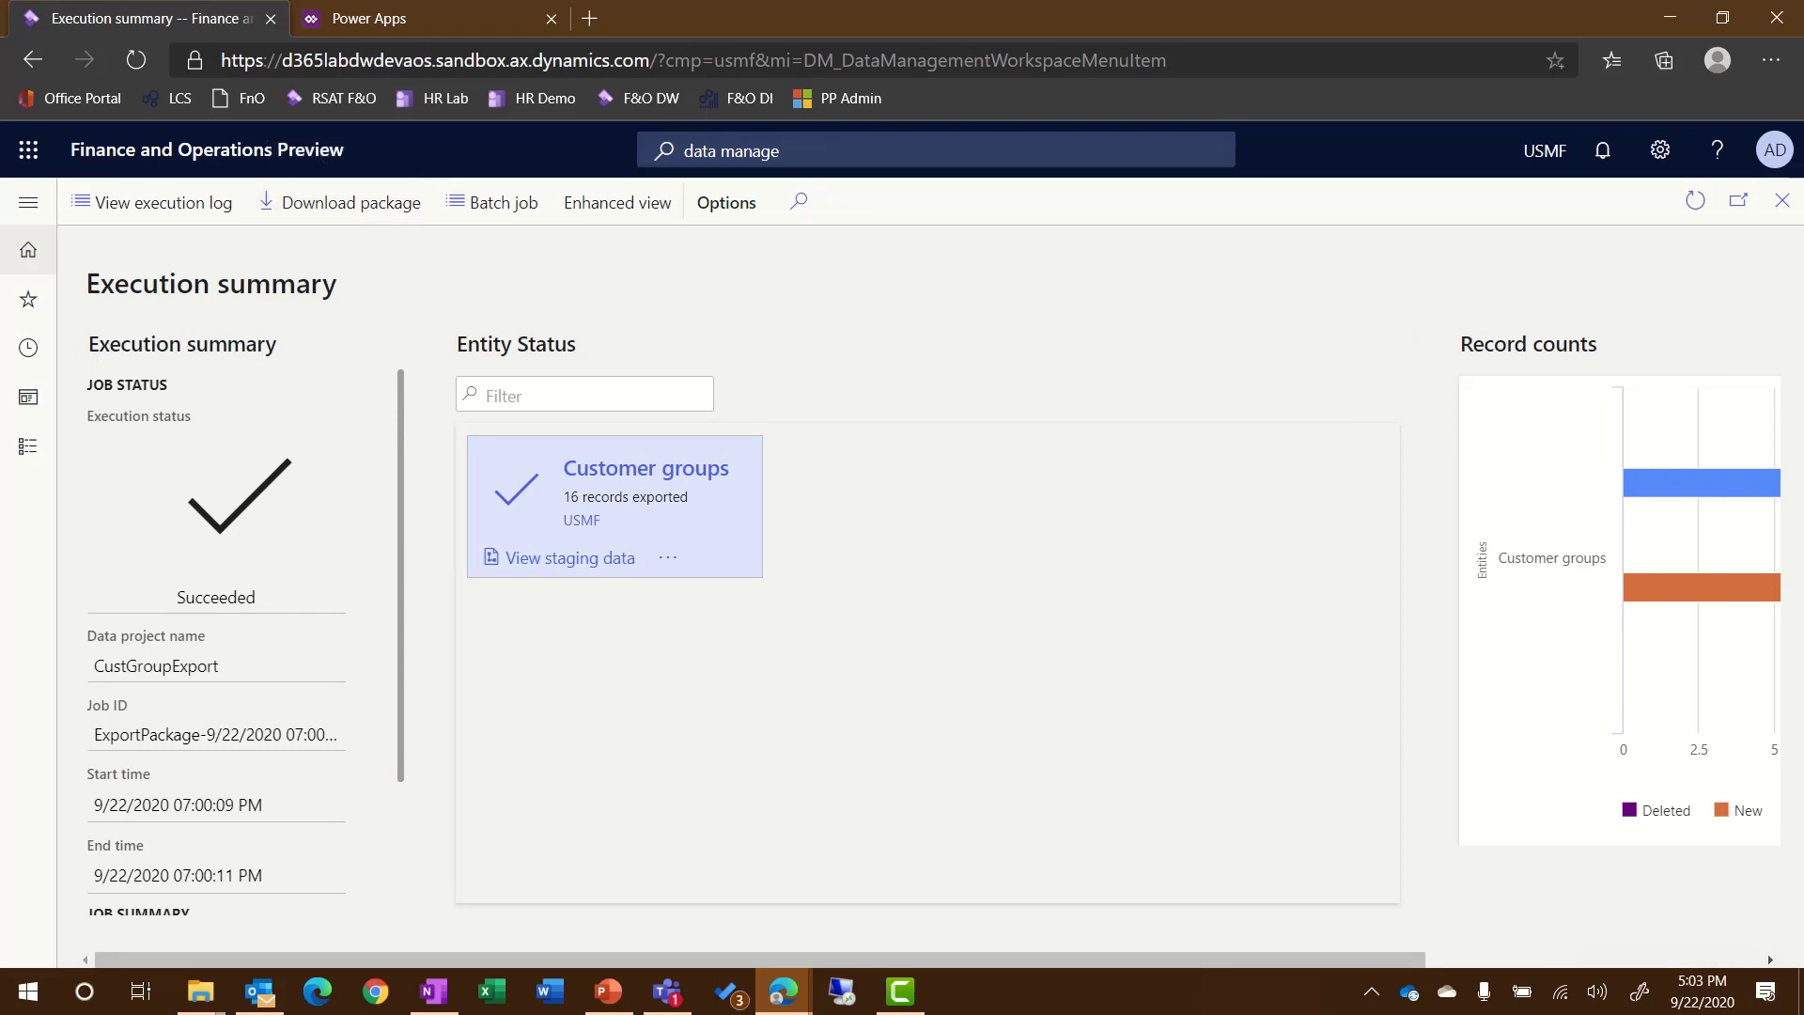